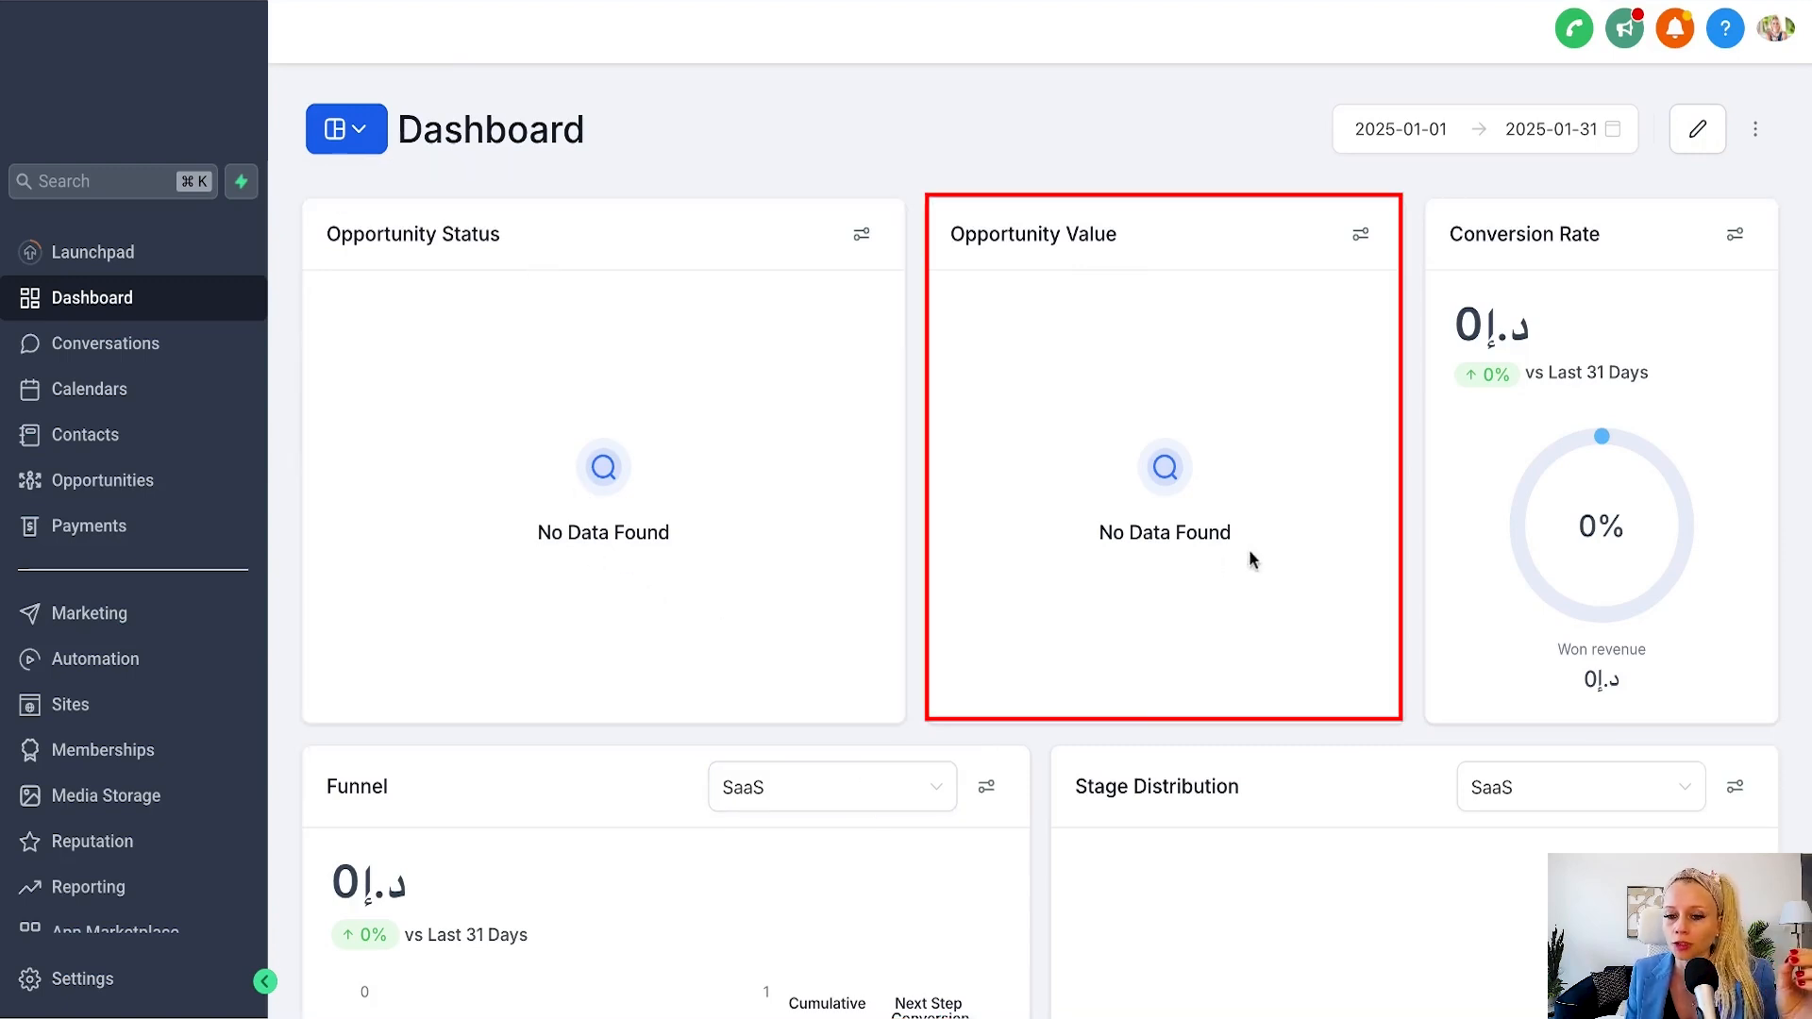
# Look through the current dashboard's widgets, from the opportunity, funnel and stage distribution charts down to the Lead Source Report.
pyautogui.scroll(-1, 1165, 535)
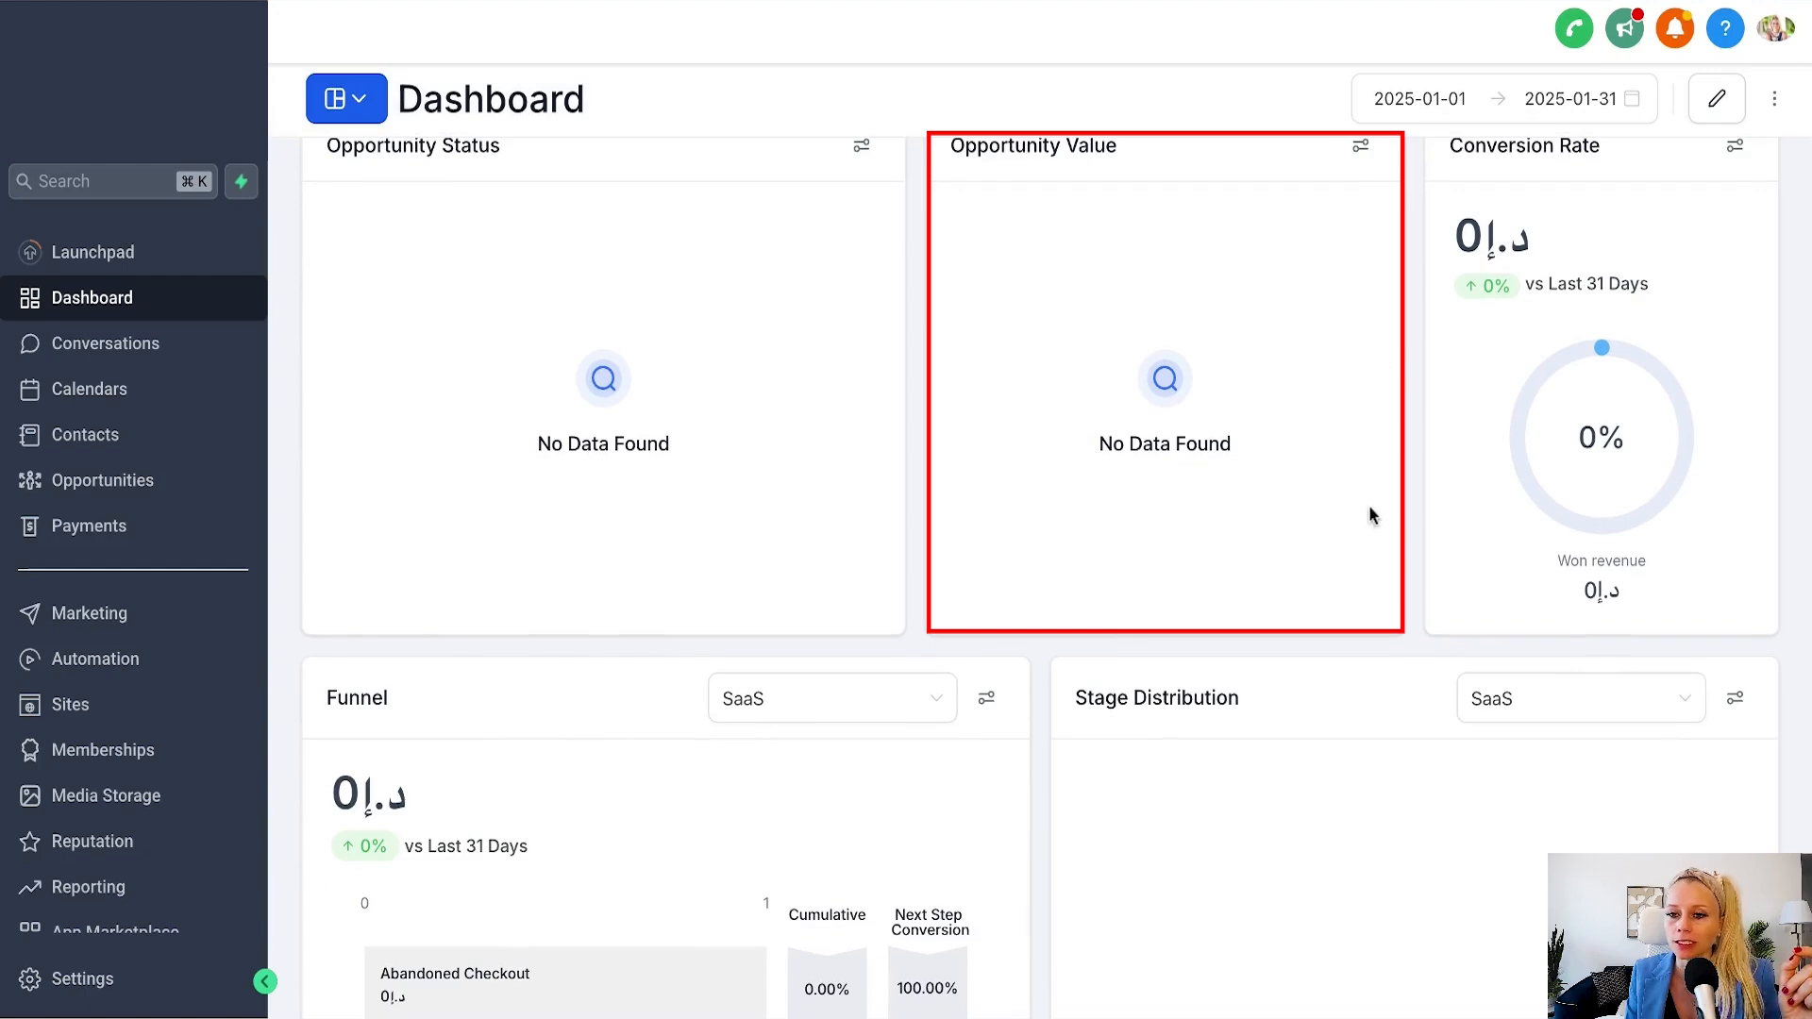
pyautogui.scroll(1, 1369, 509)
pyautogui.scroll(-6, 1609, 691)
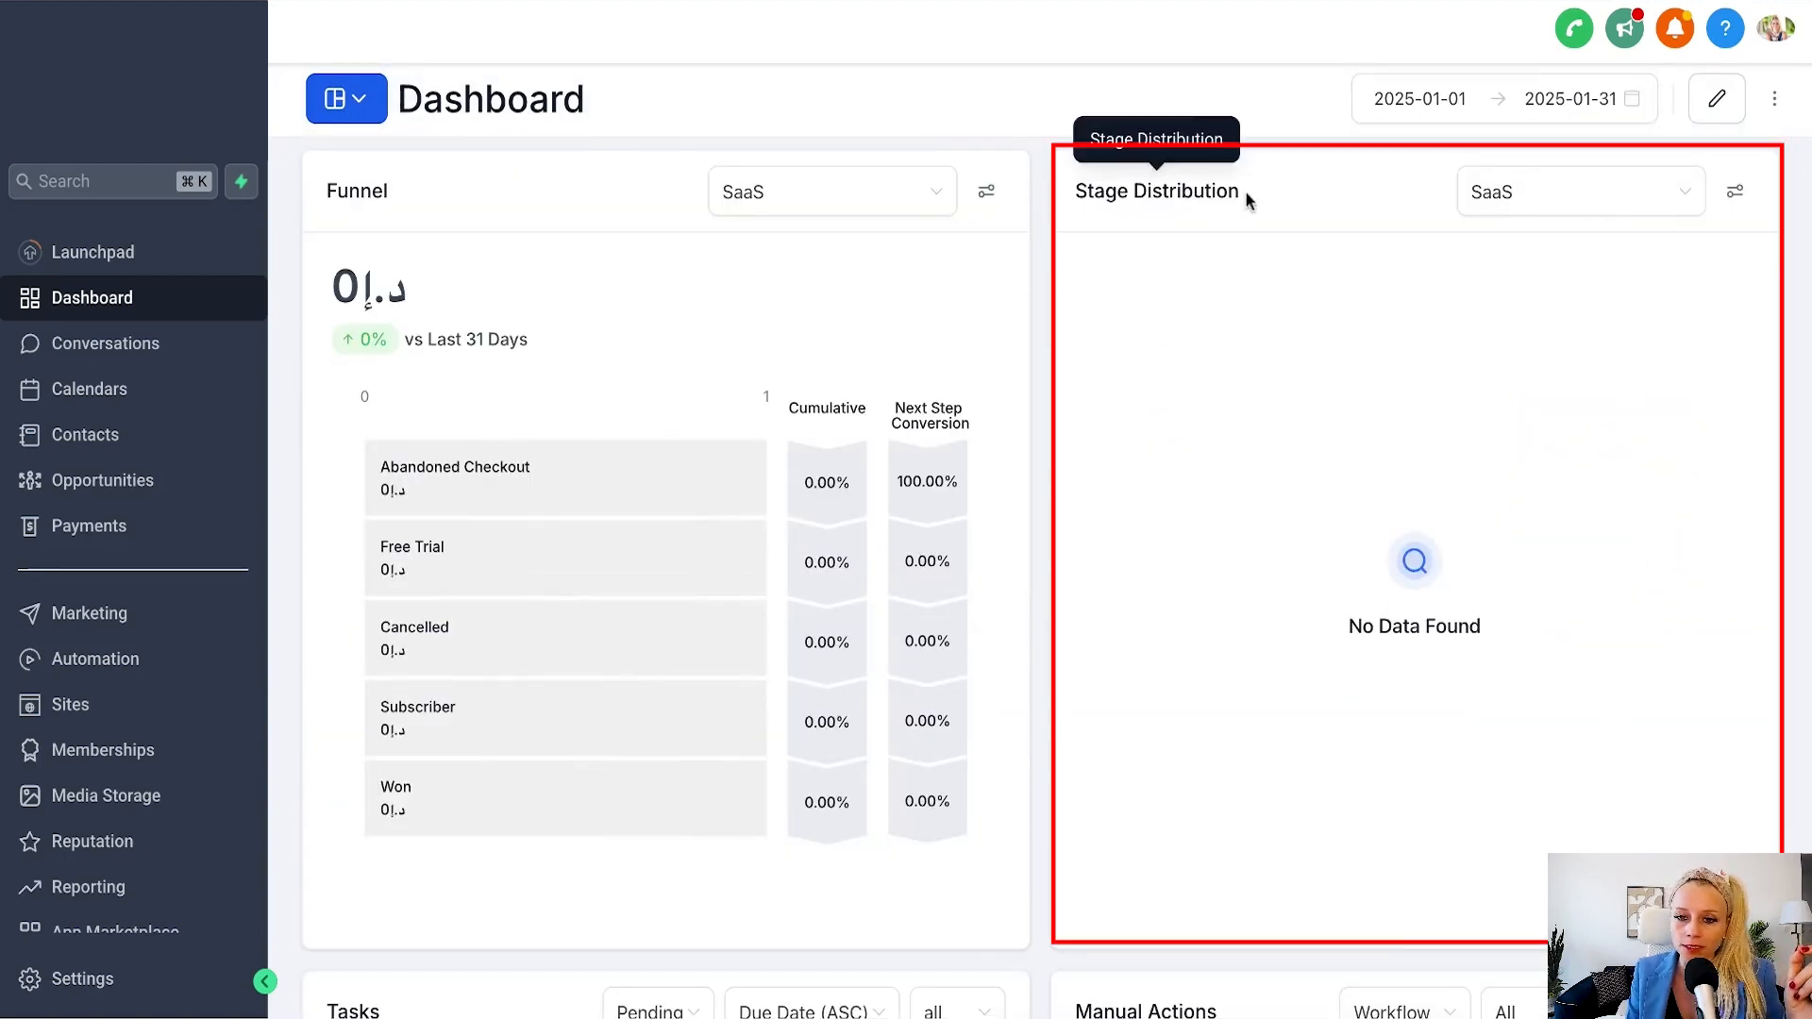
pyautogui.scroll(-8, 748, 595)
pyautogui.scroll(-4, 745, 600)
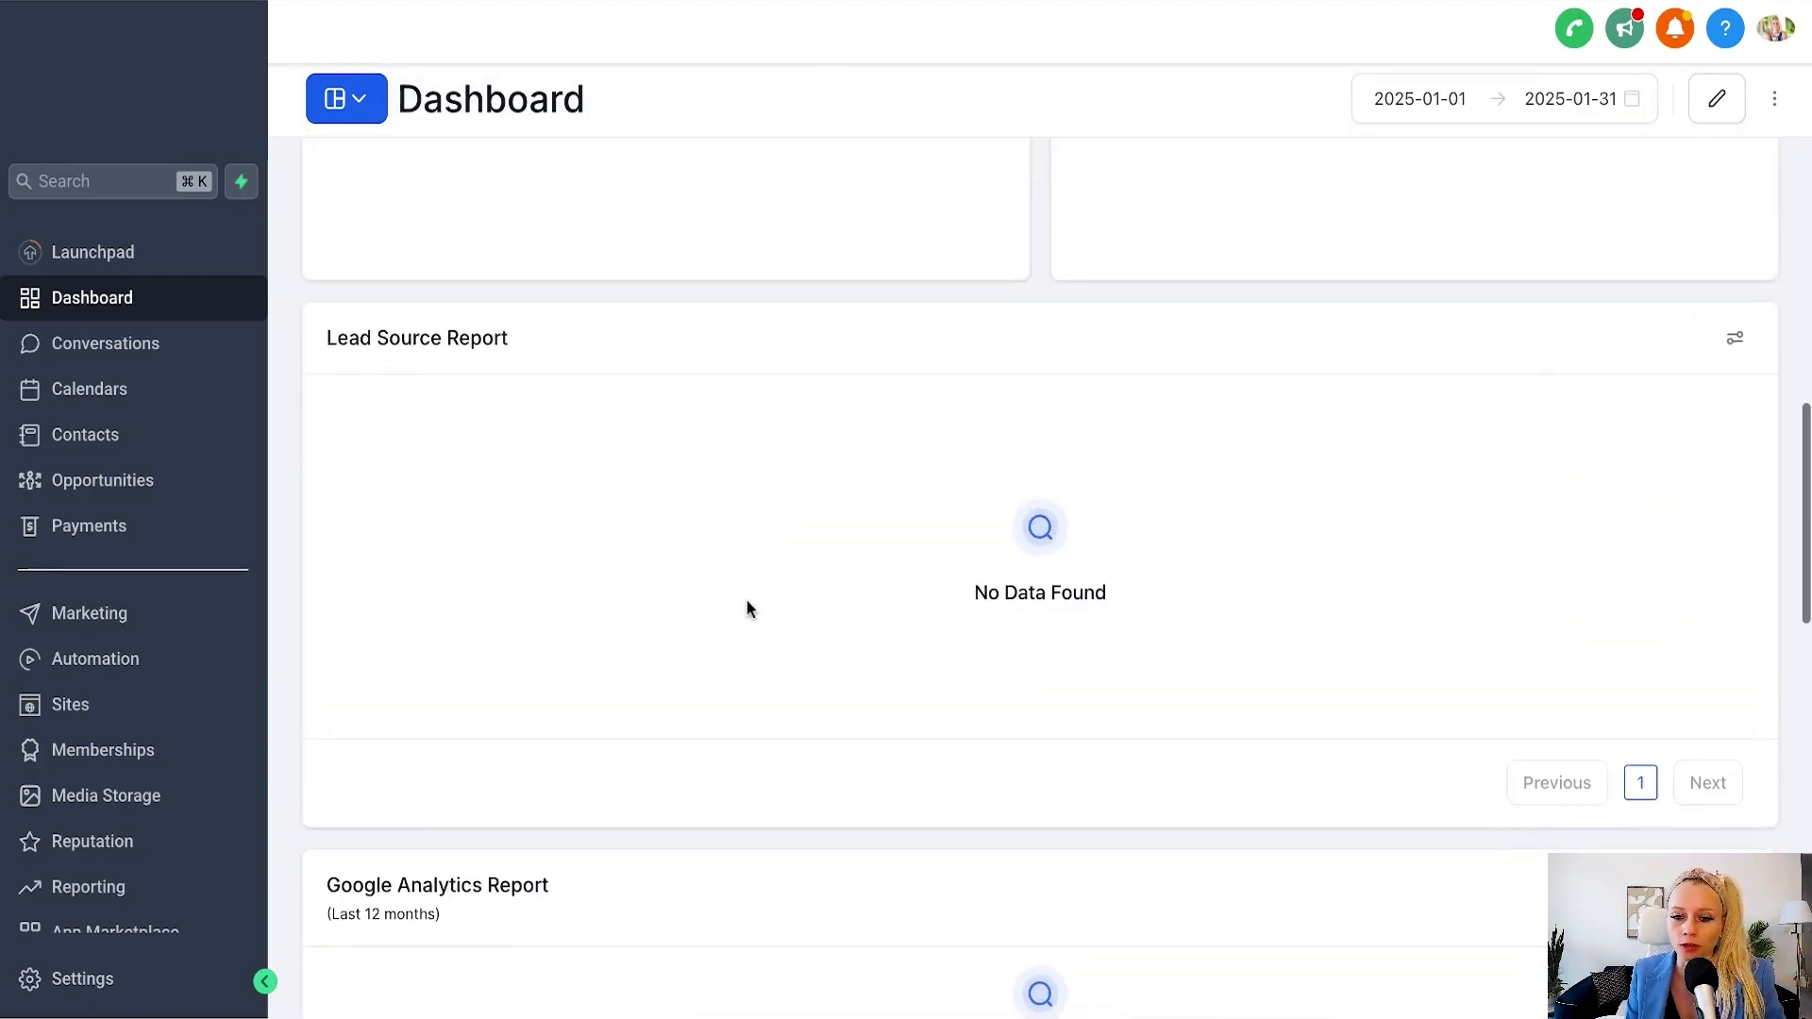
pyautogui.scroll(15, 1315, 491)
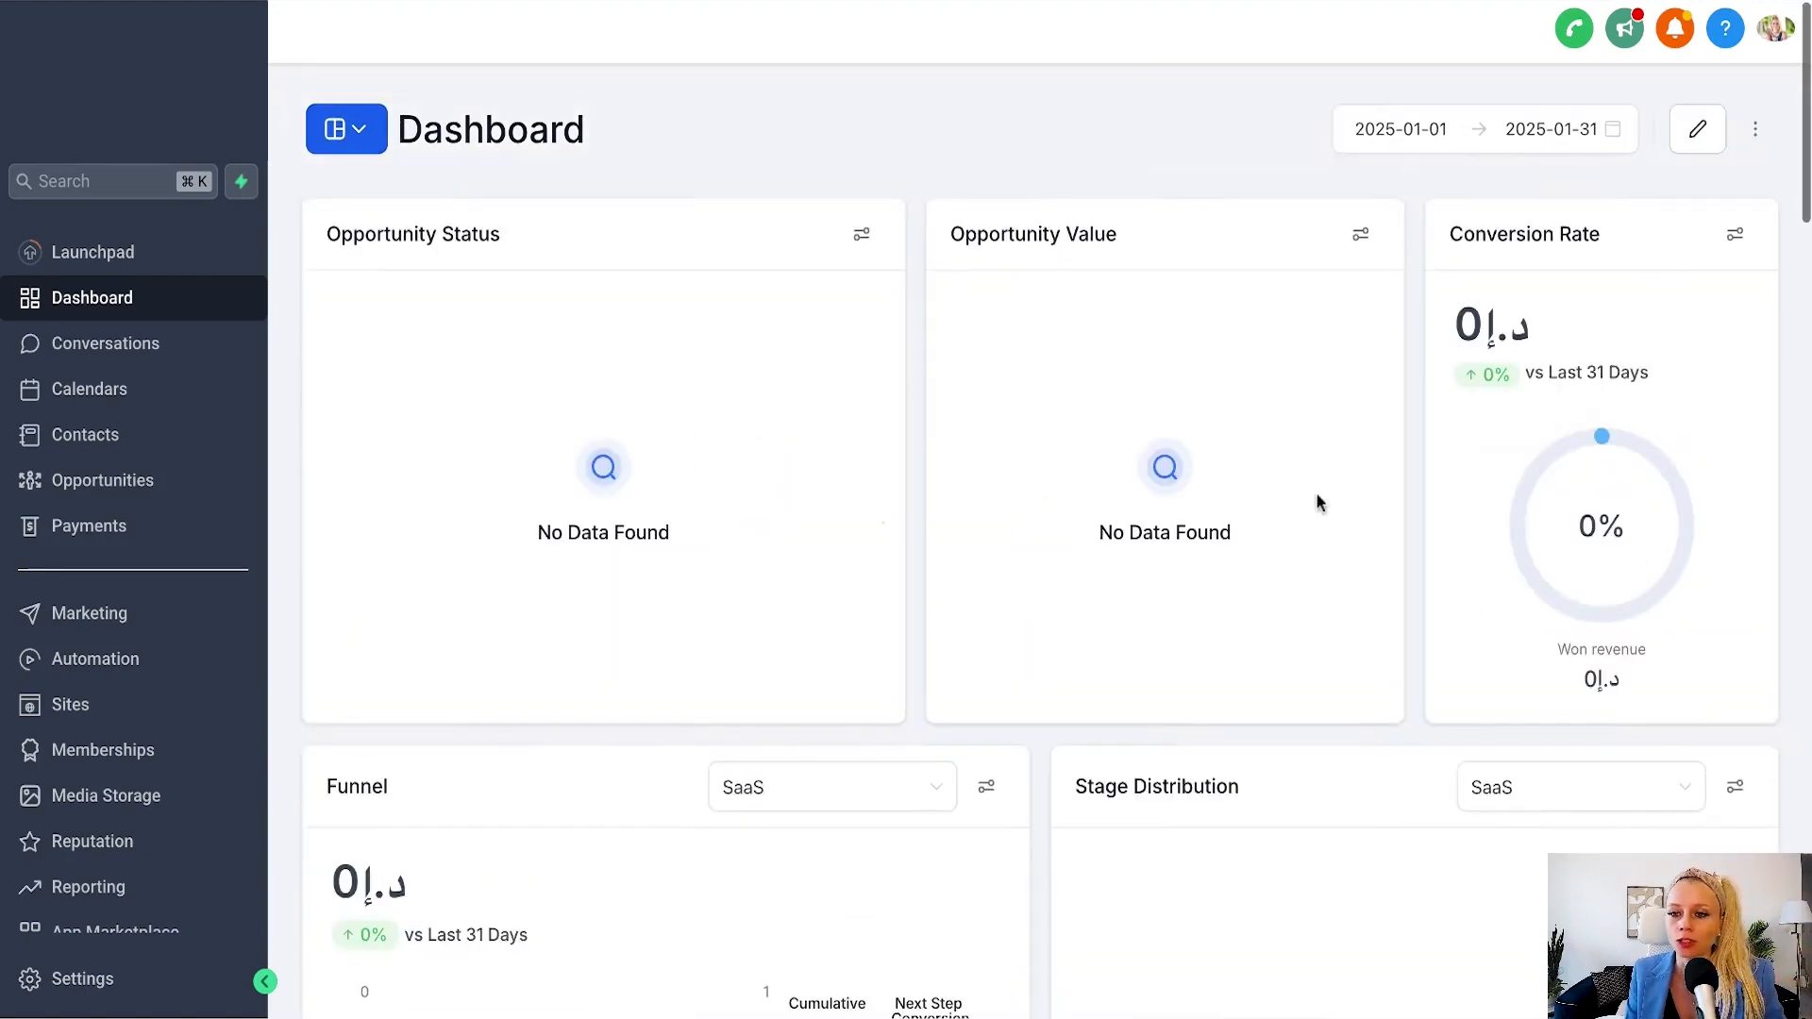
# Browse the widget categories available for the current dashboard, including Appointments, and leave edit mode without saving.
pyautogui.click(1699, 132)
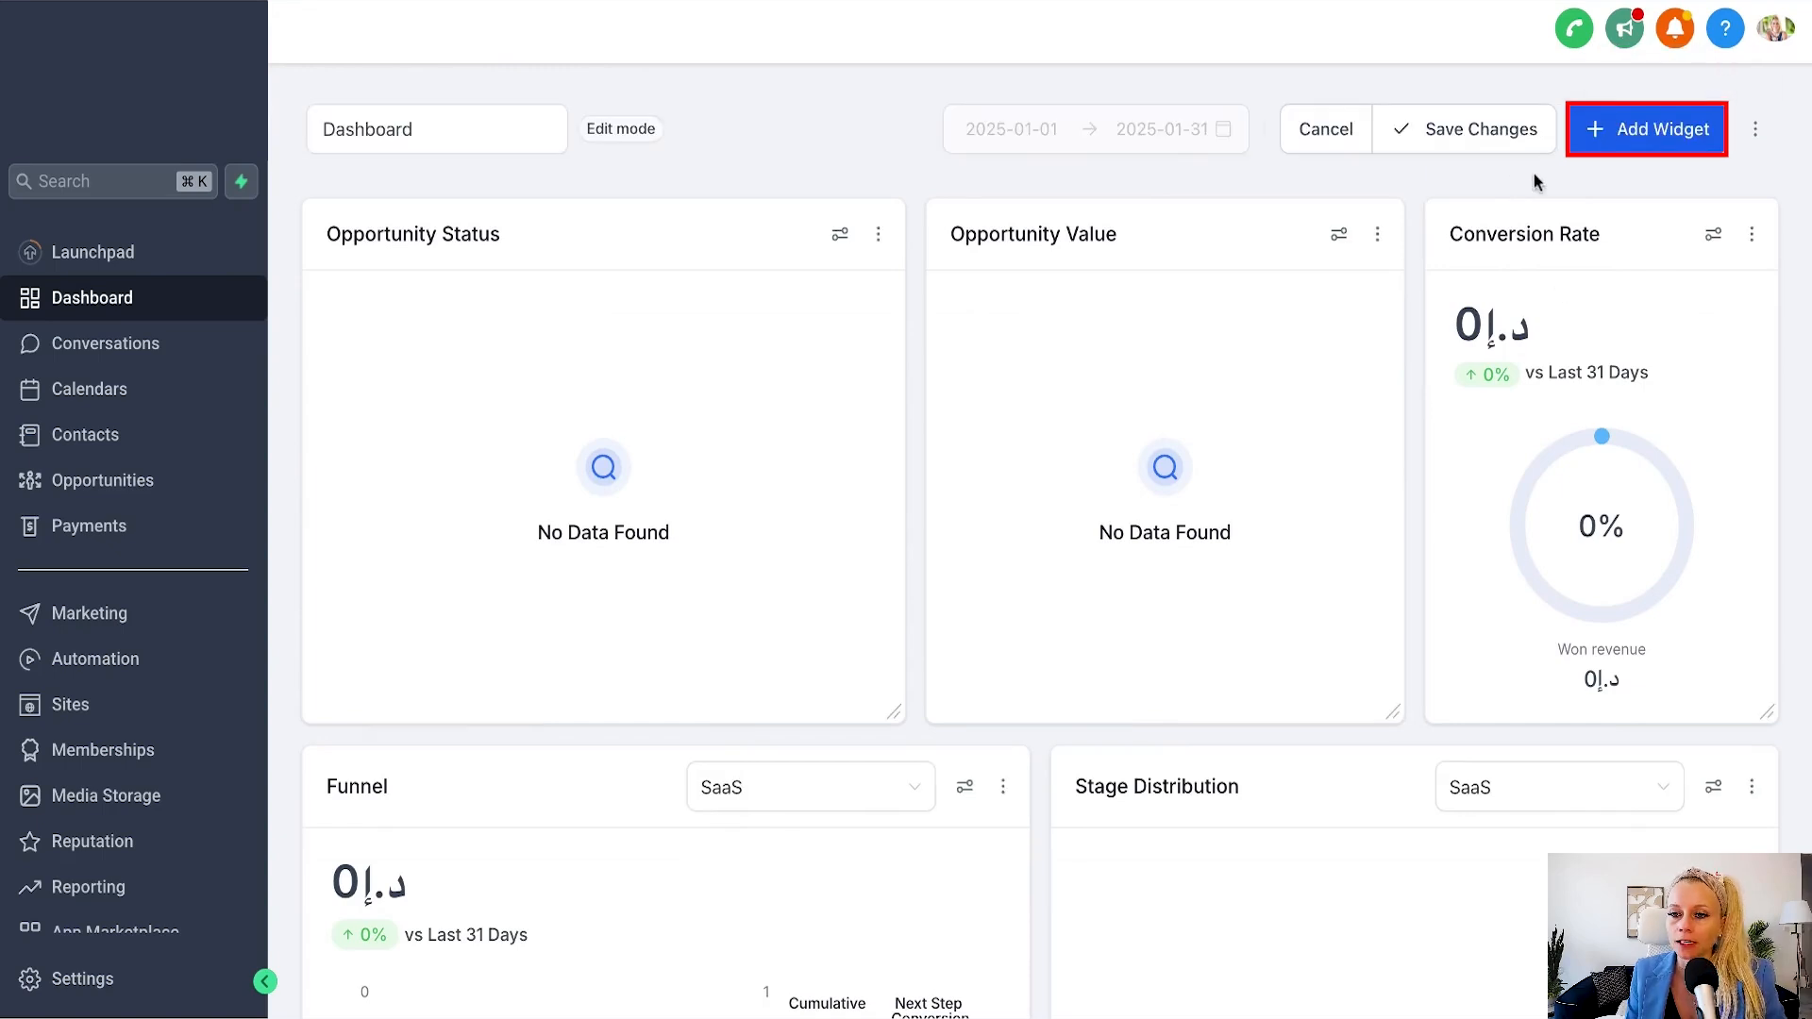
pyautogui.click(1648, 142)
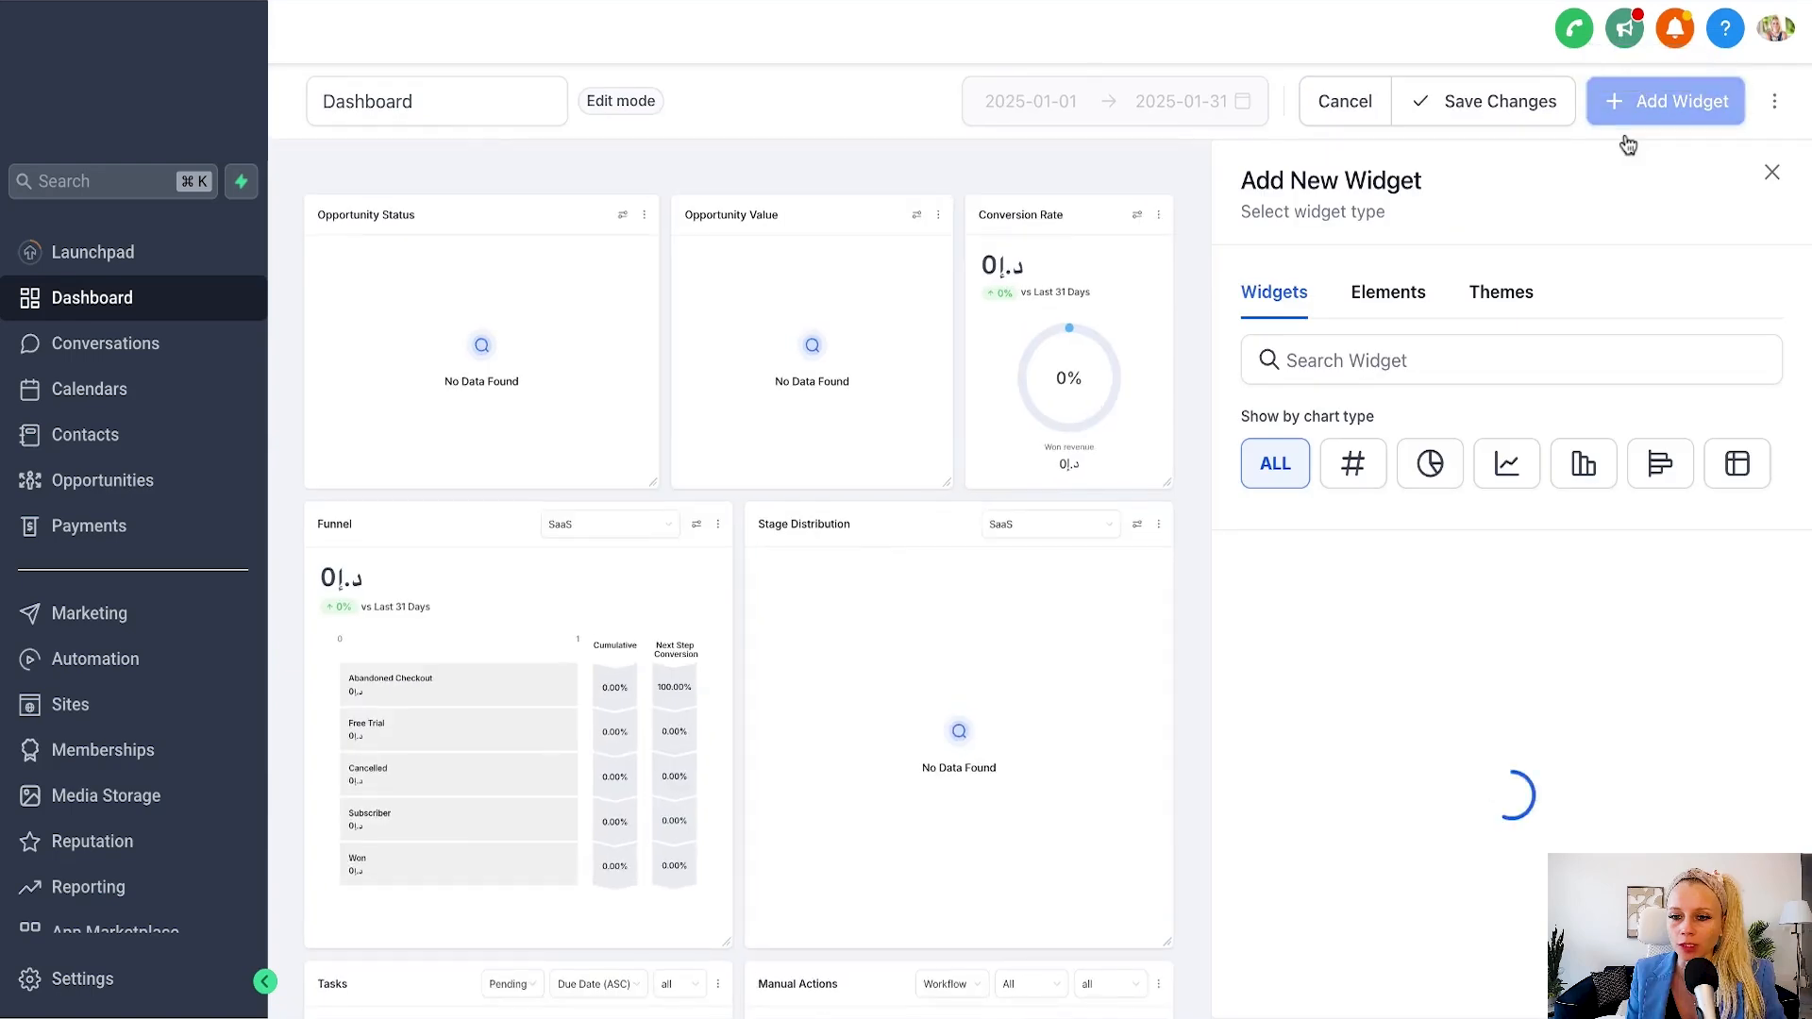
pyautogui.scroll(-1, 1266, 525)
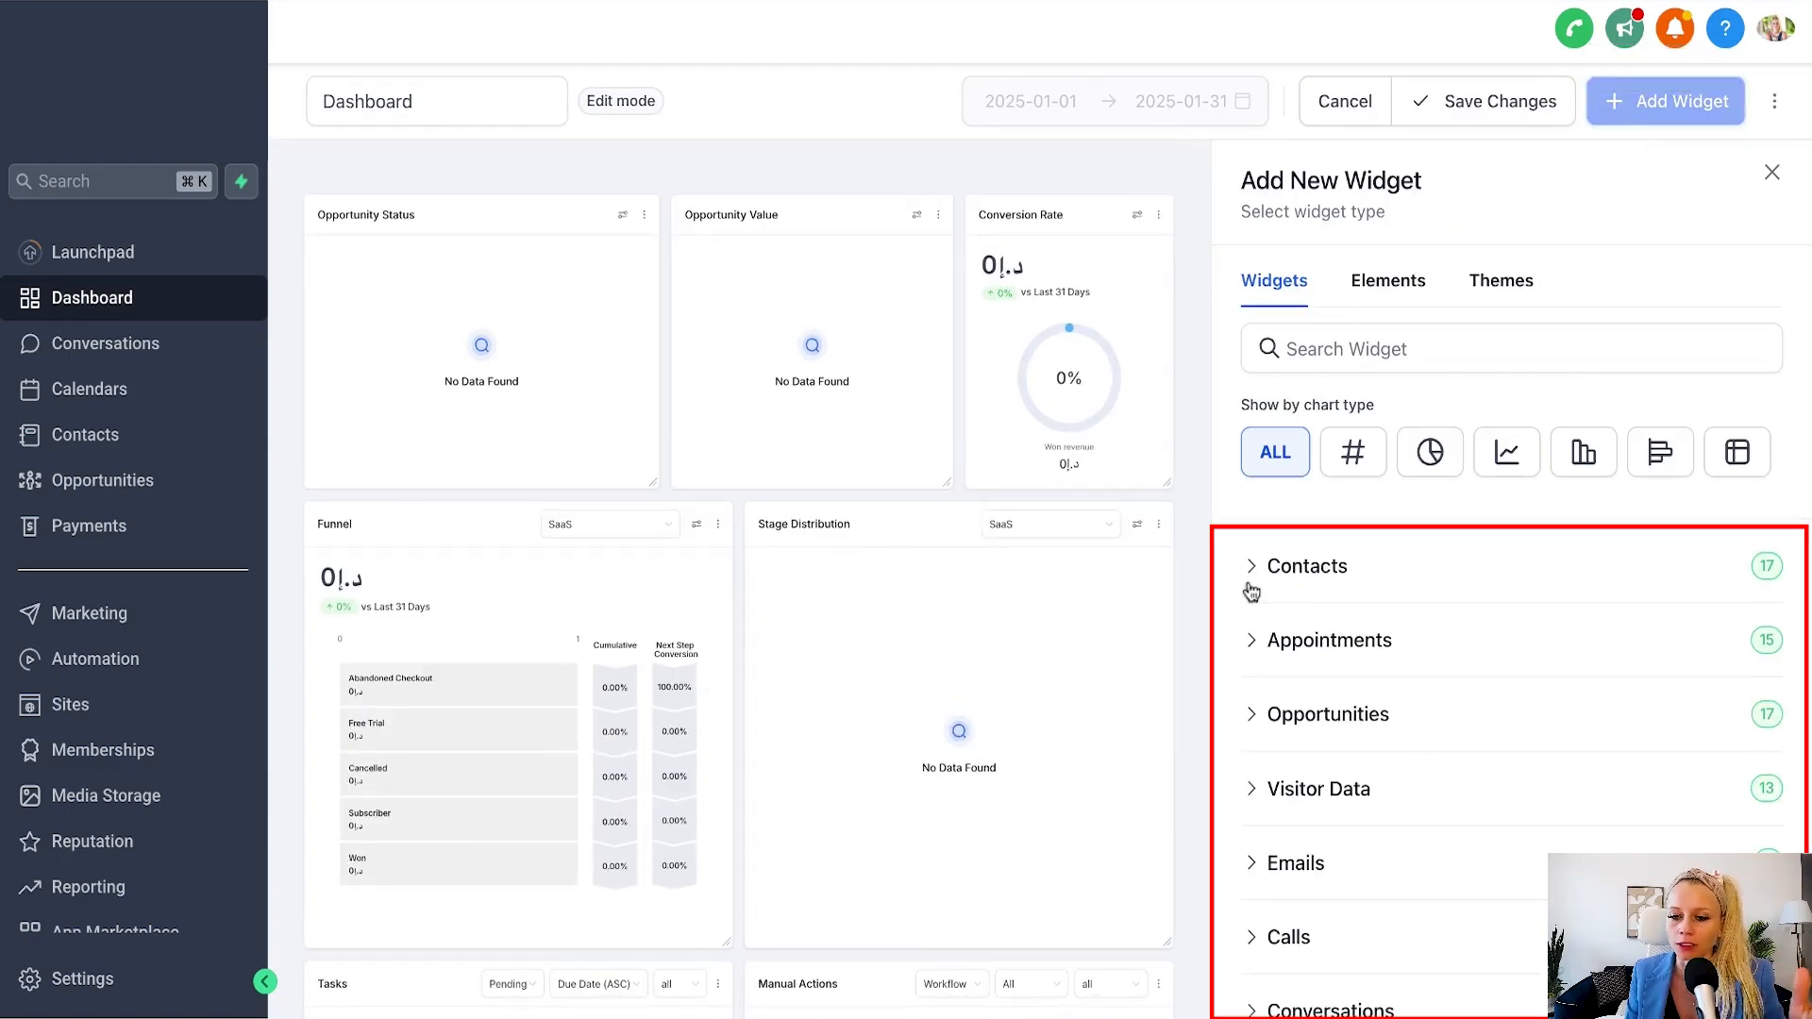
pyautogui.click(1397, 647)
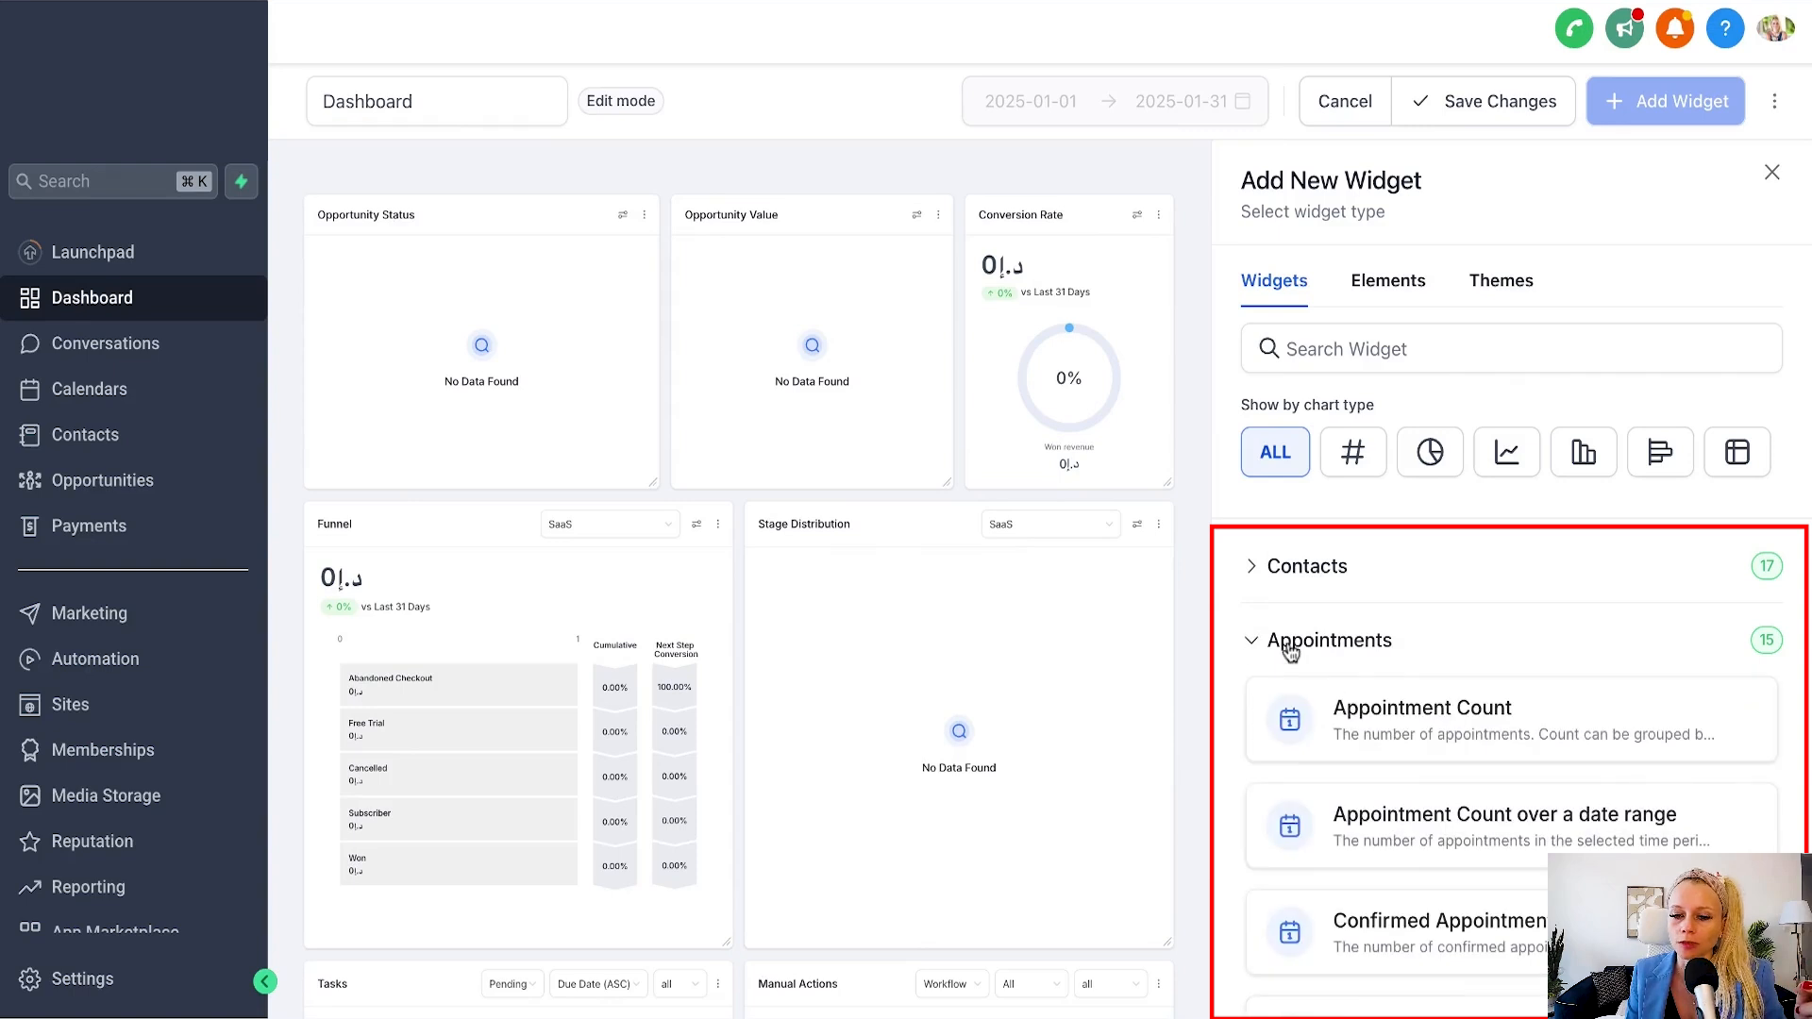
pyautogui.click(1289, 651)
pyautogui.scroll(-1, 1252, 642)
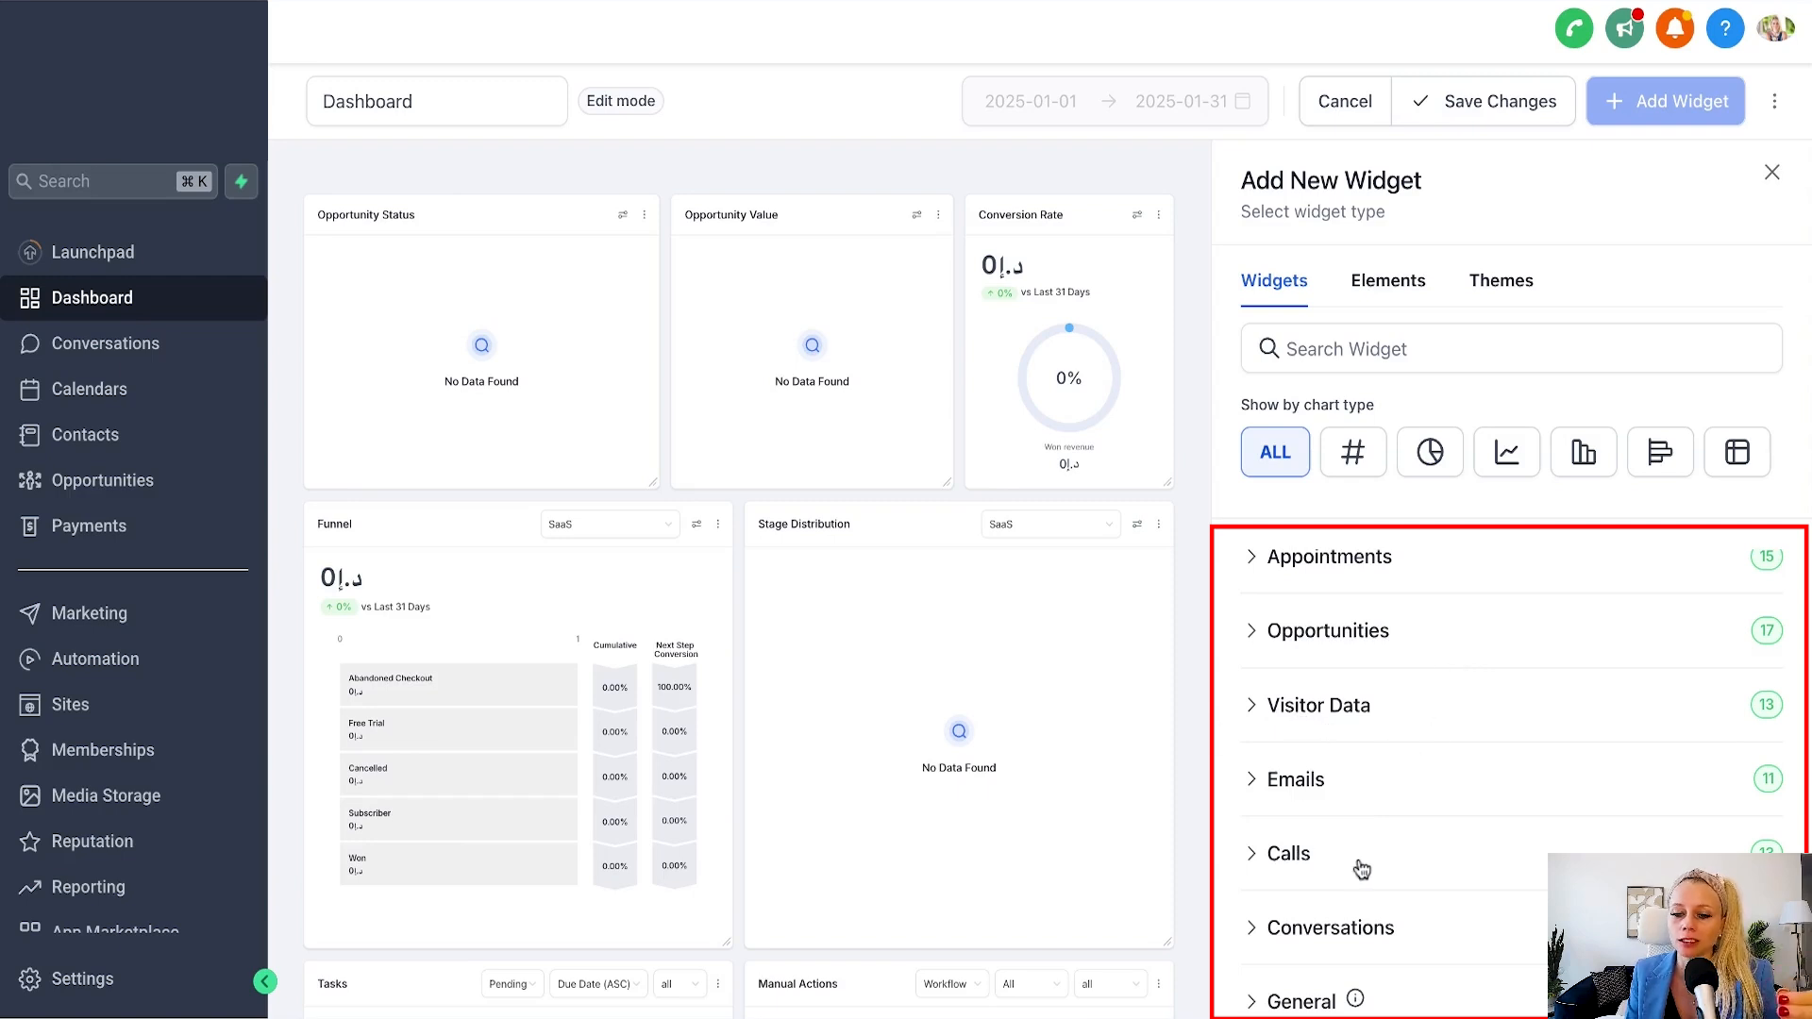
pyautogui.click(1312, 1003)
pyautogui.scroll(7, 1402, 883)
pyautogui.click(1772, 171)
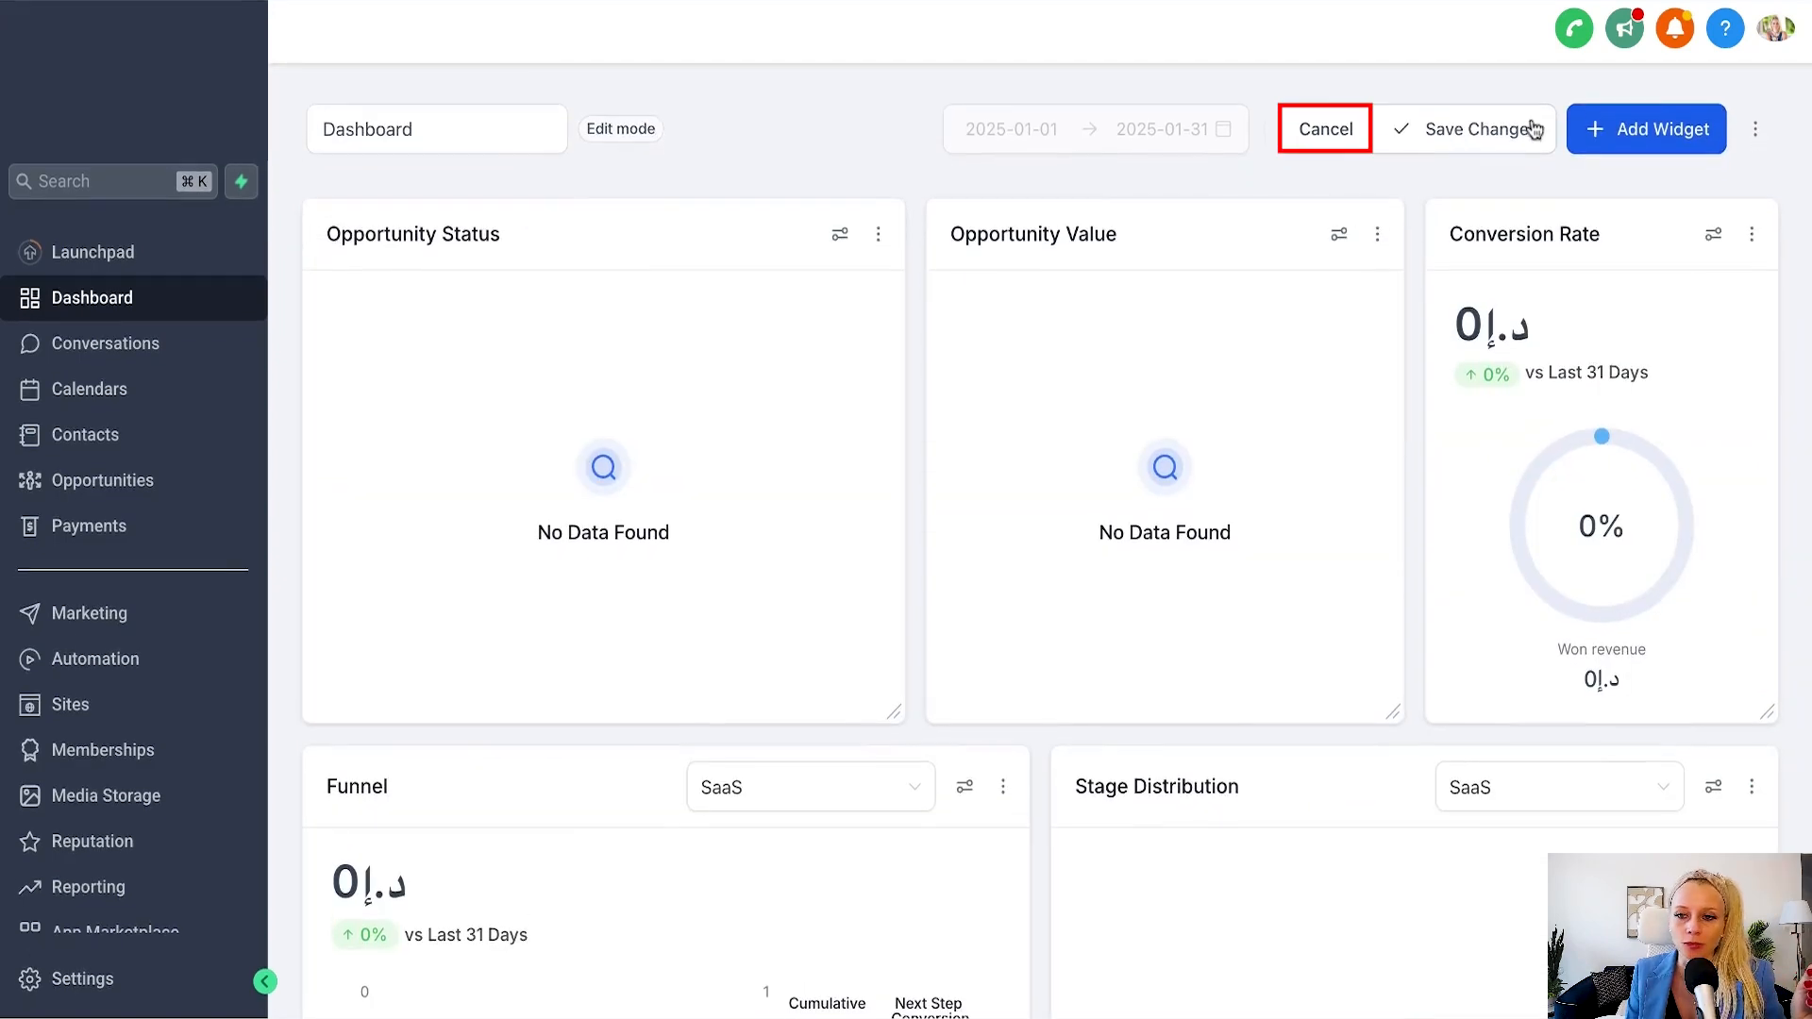
pyautogui.click(1326, 129)
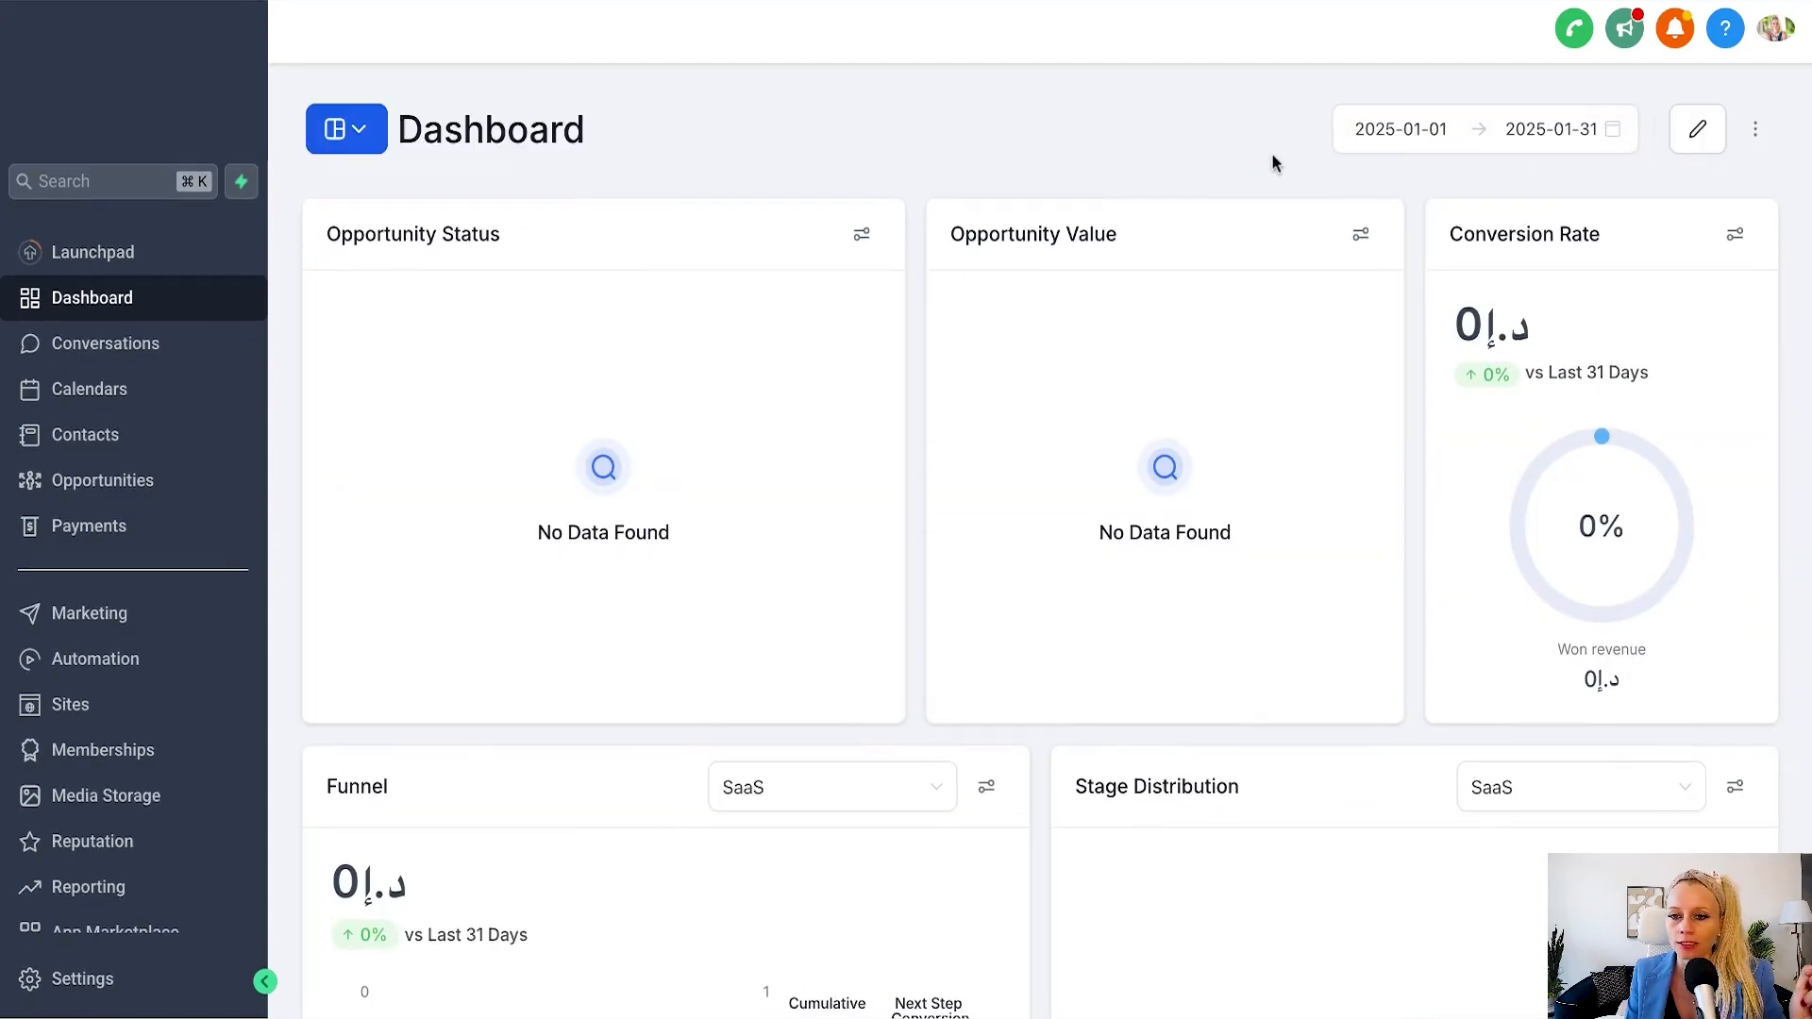
# Start a new blank dashboard and name it Appointments.
pyautogui.click(364, 141)
pyautogui.click(392, 277)
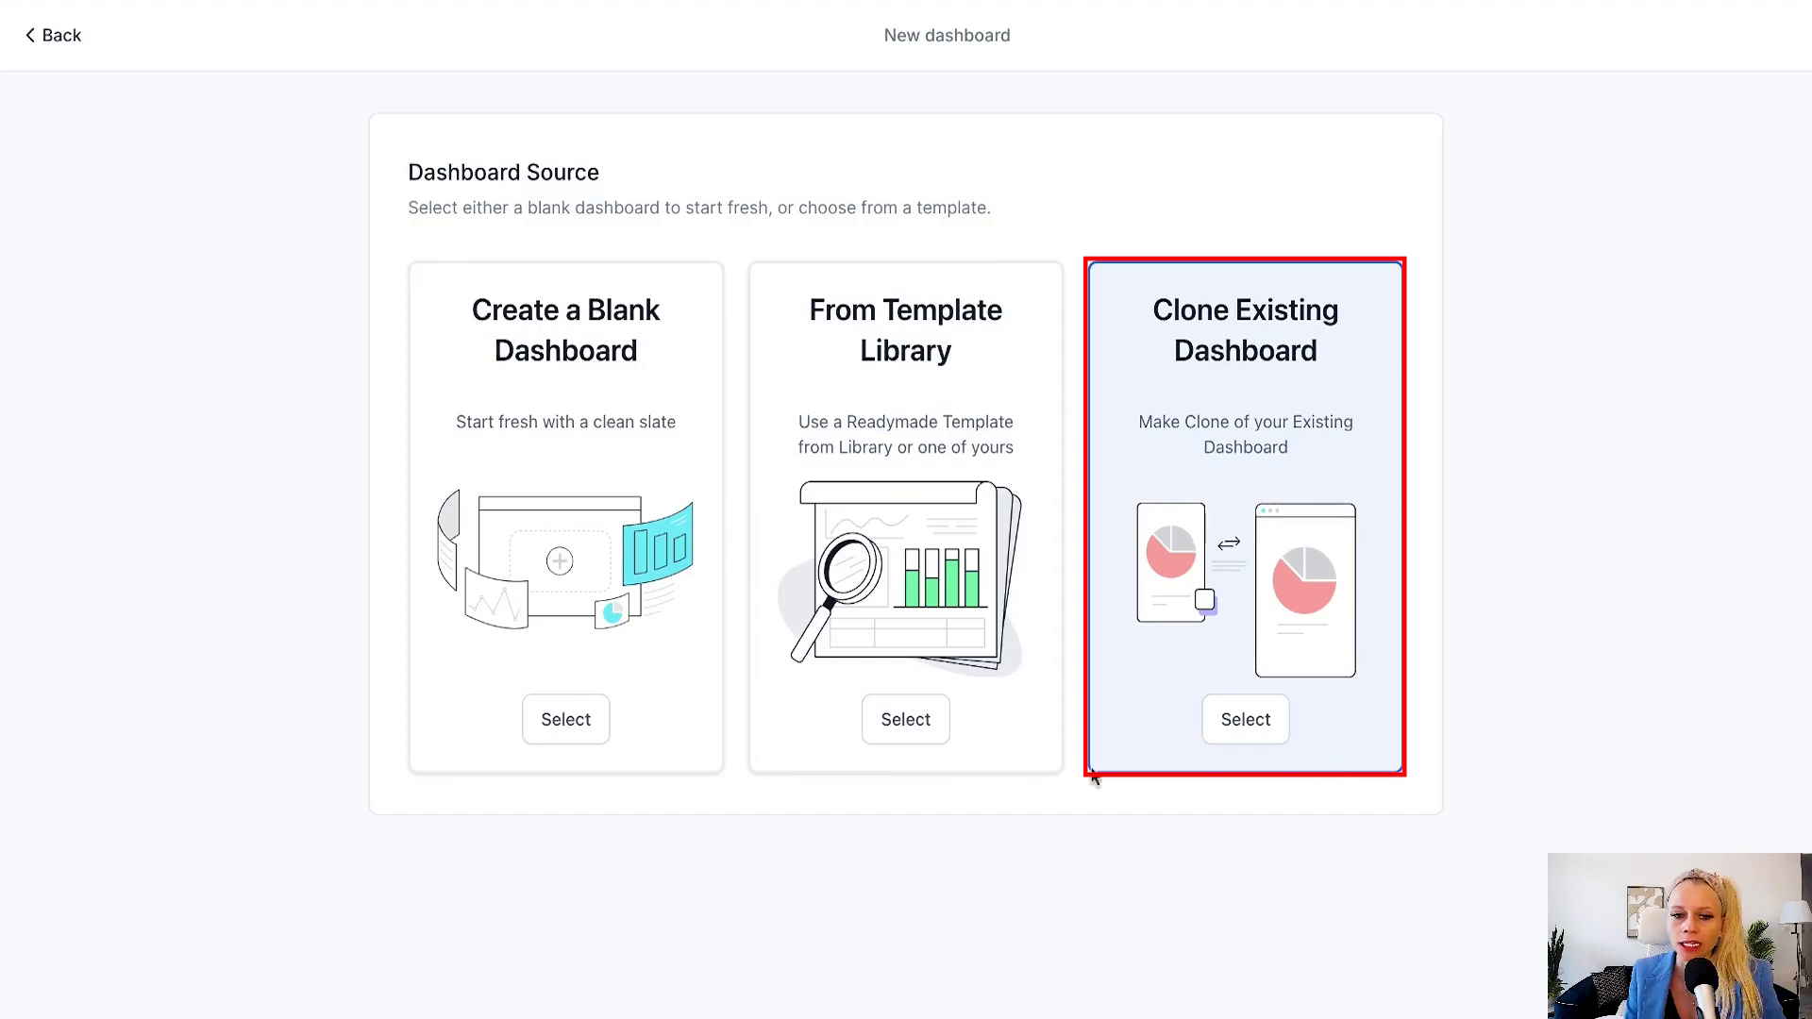
pyautogui.click(574, 729)
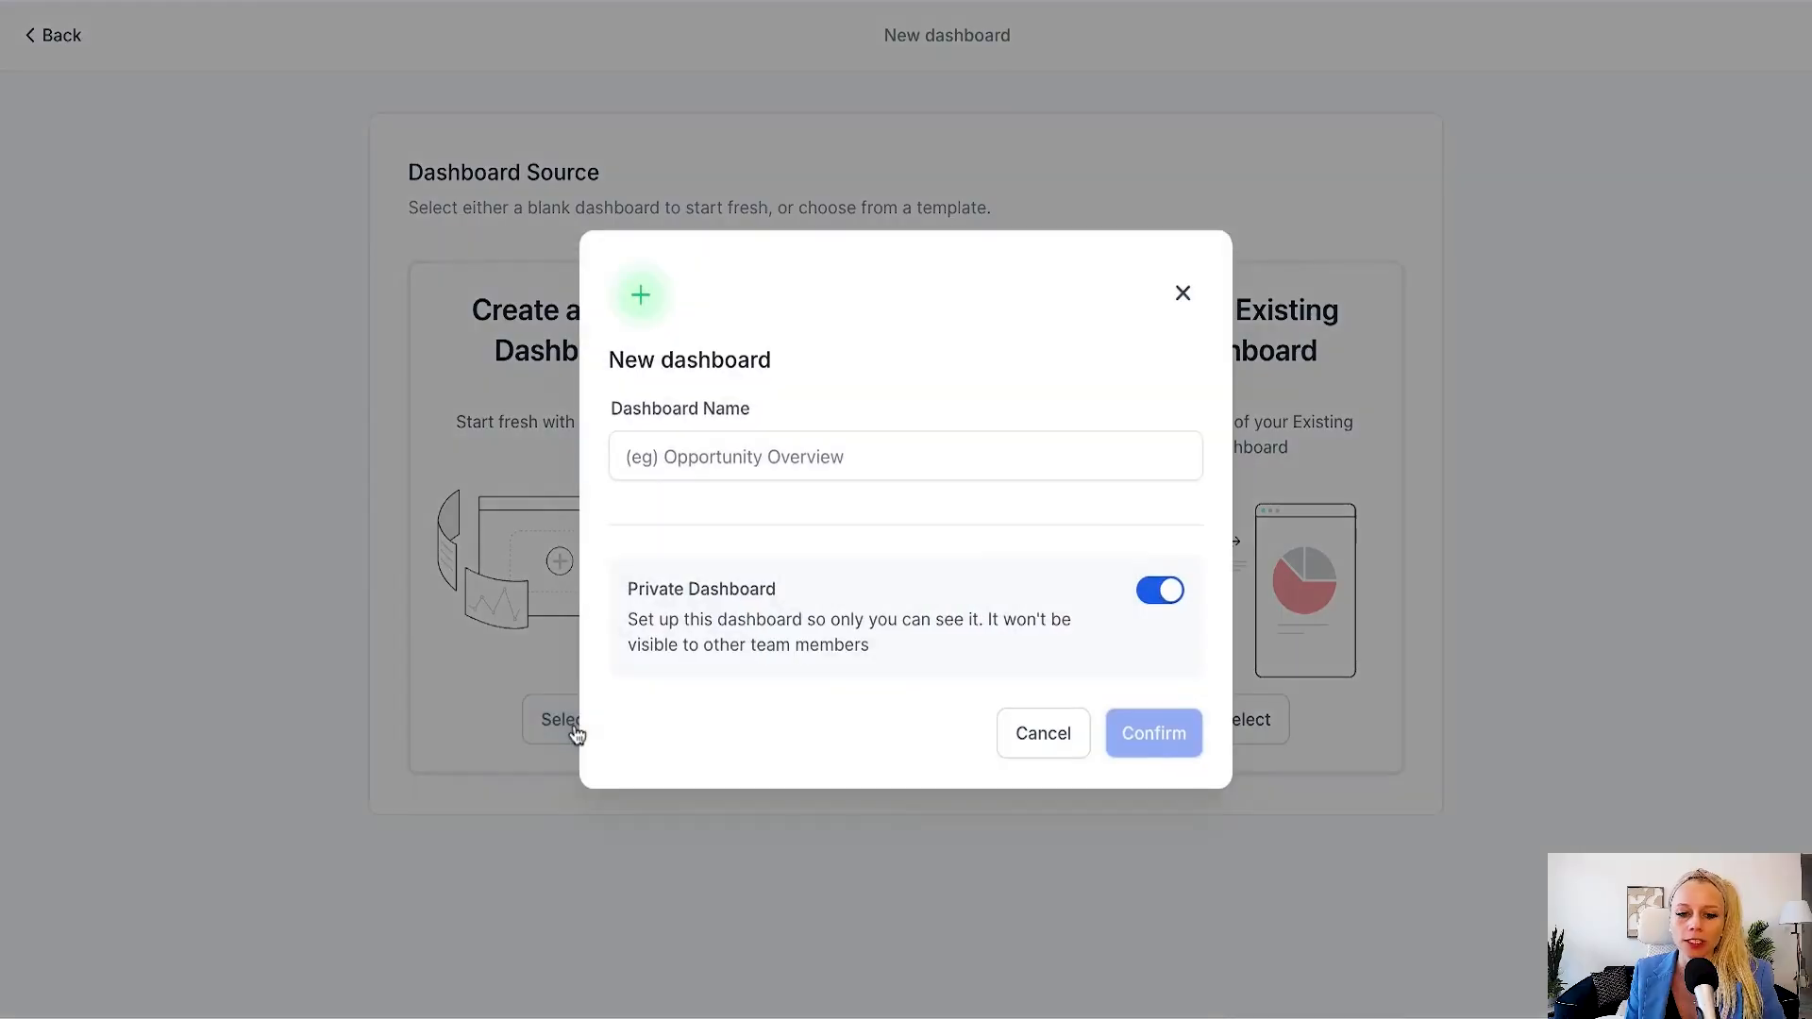
pyautogui.click(727, 451)
pyautogui.write('Appointments')
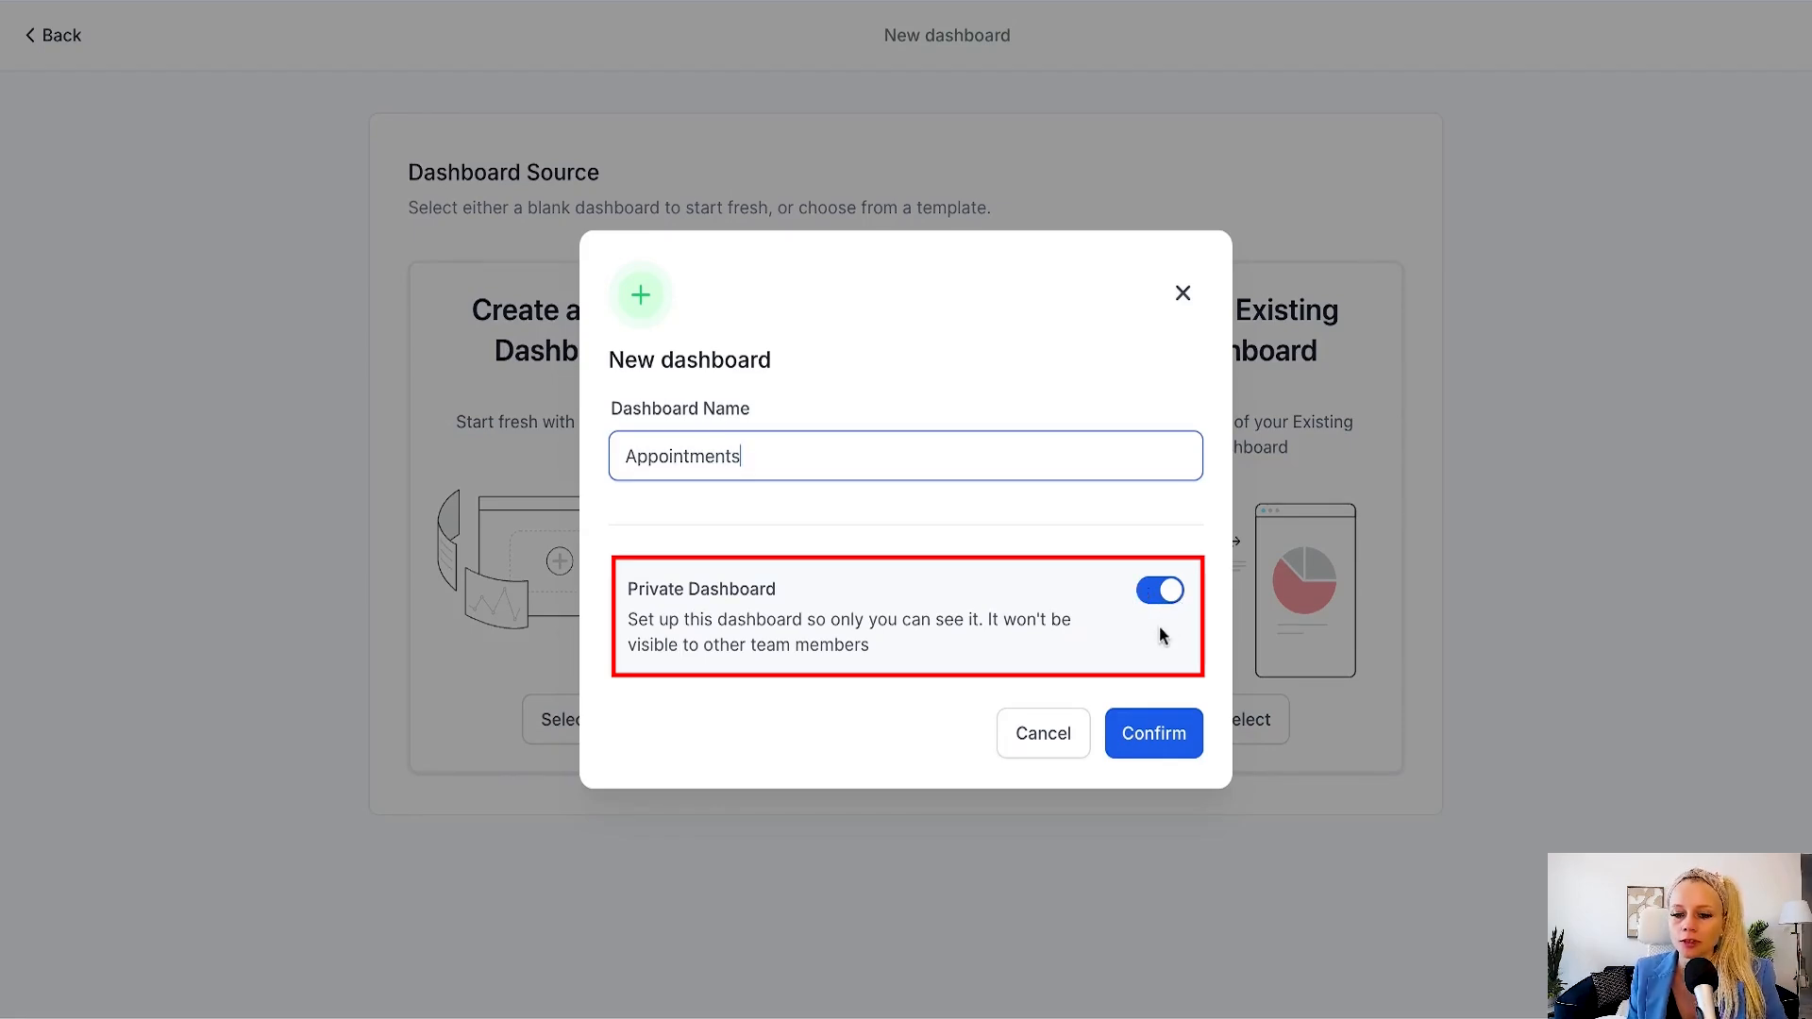
# Make the new dashboard non-private, give Agency User, Account Admin and Account User Full access, and create it.
pyautogui.click(1159, 590)
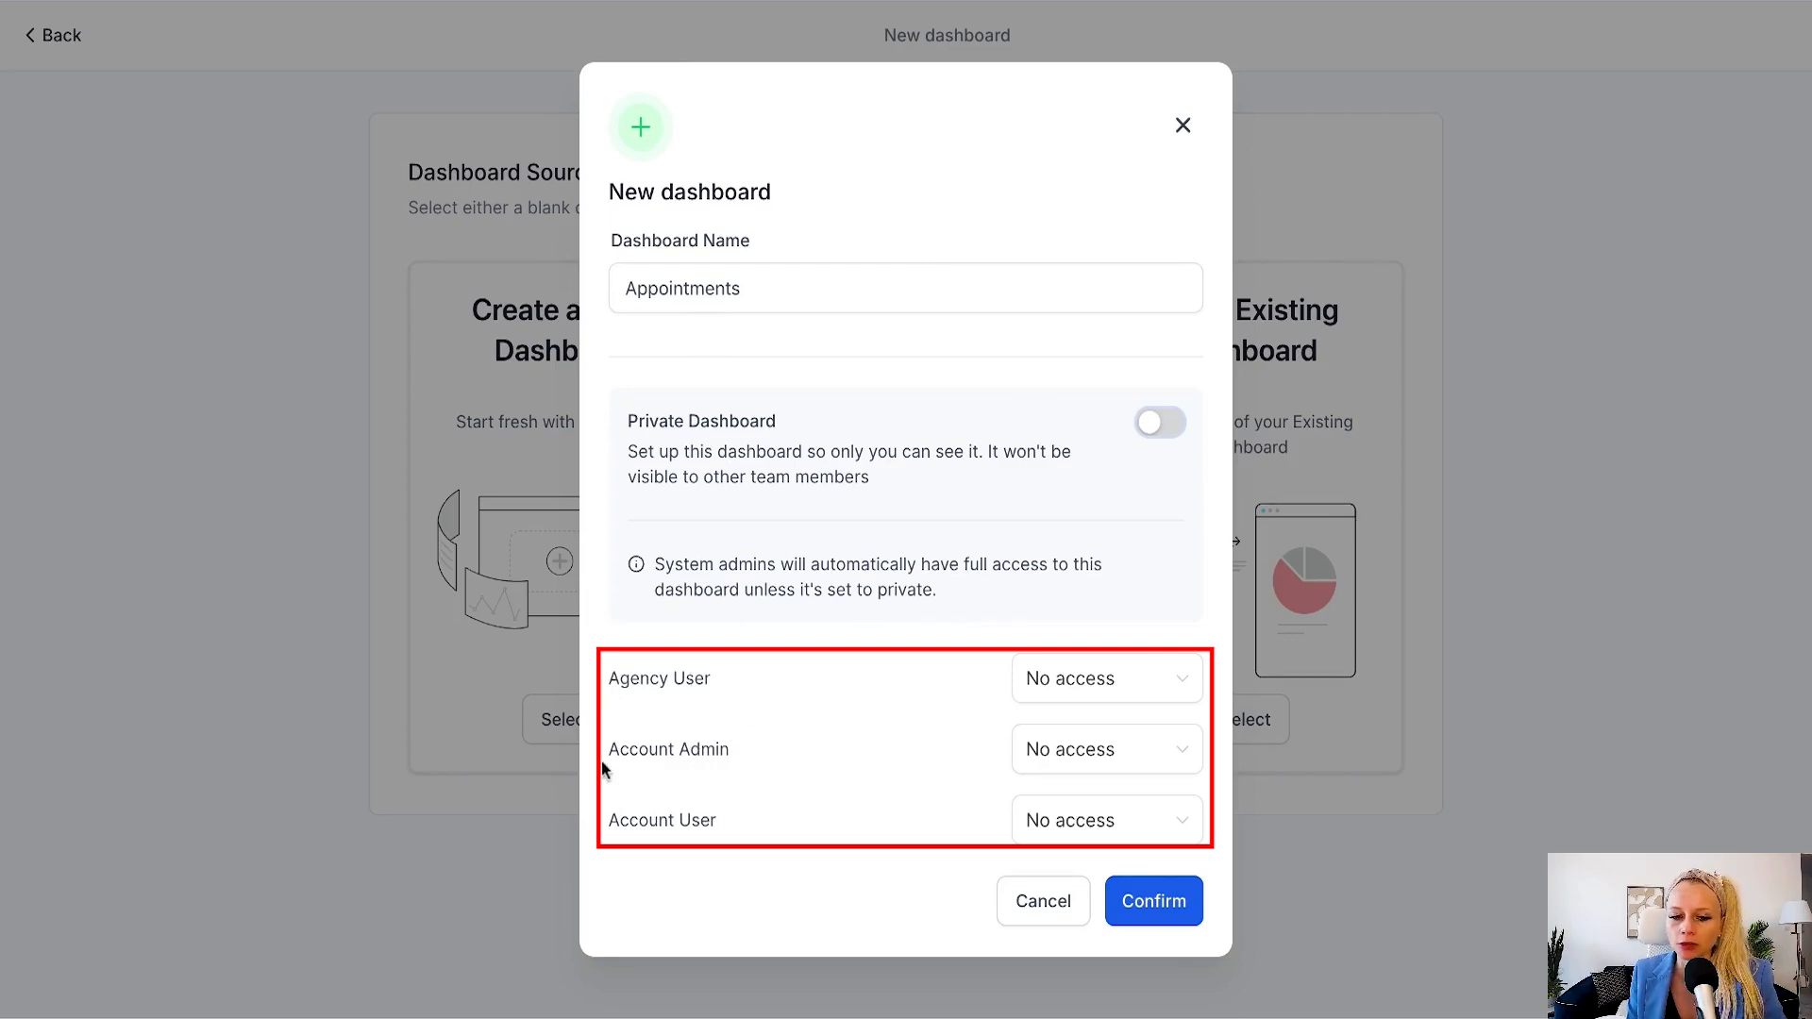
pyautogui.click(1072, 821)
pyautogui.click(1104, 695)
pyautogui.click(1171, 673)
pyautogui.click(1156, 741)
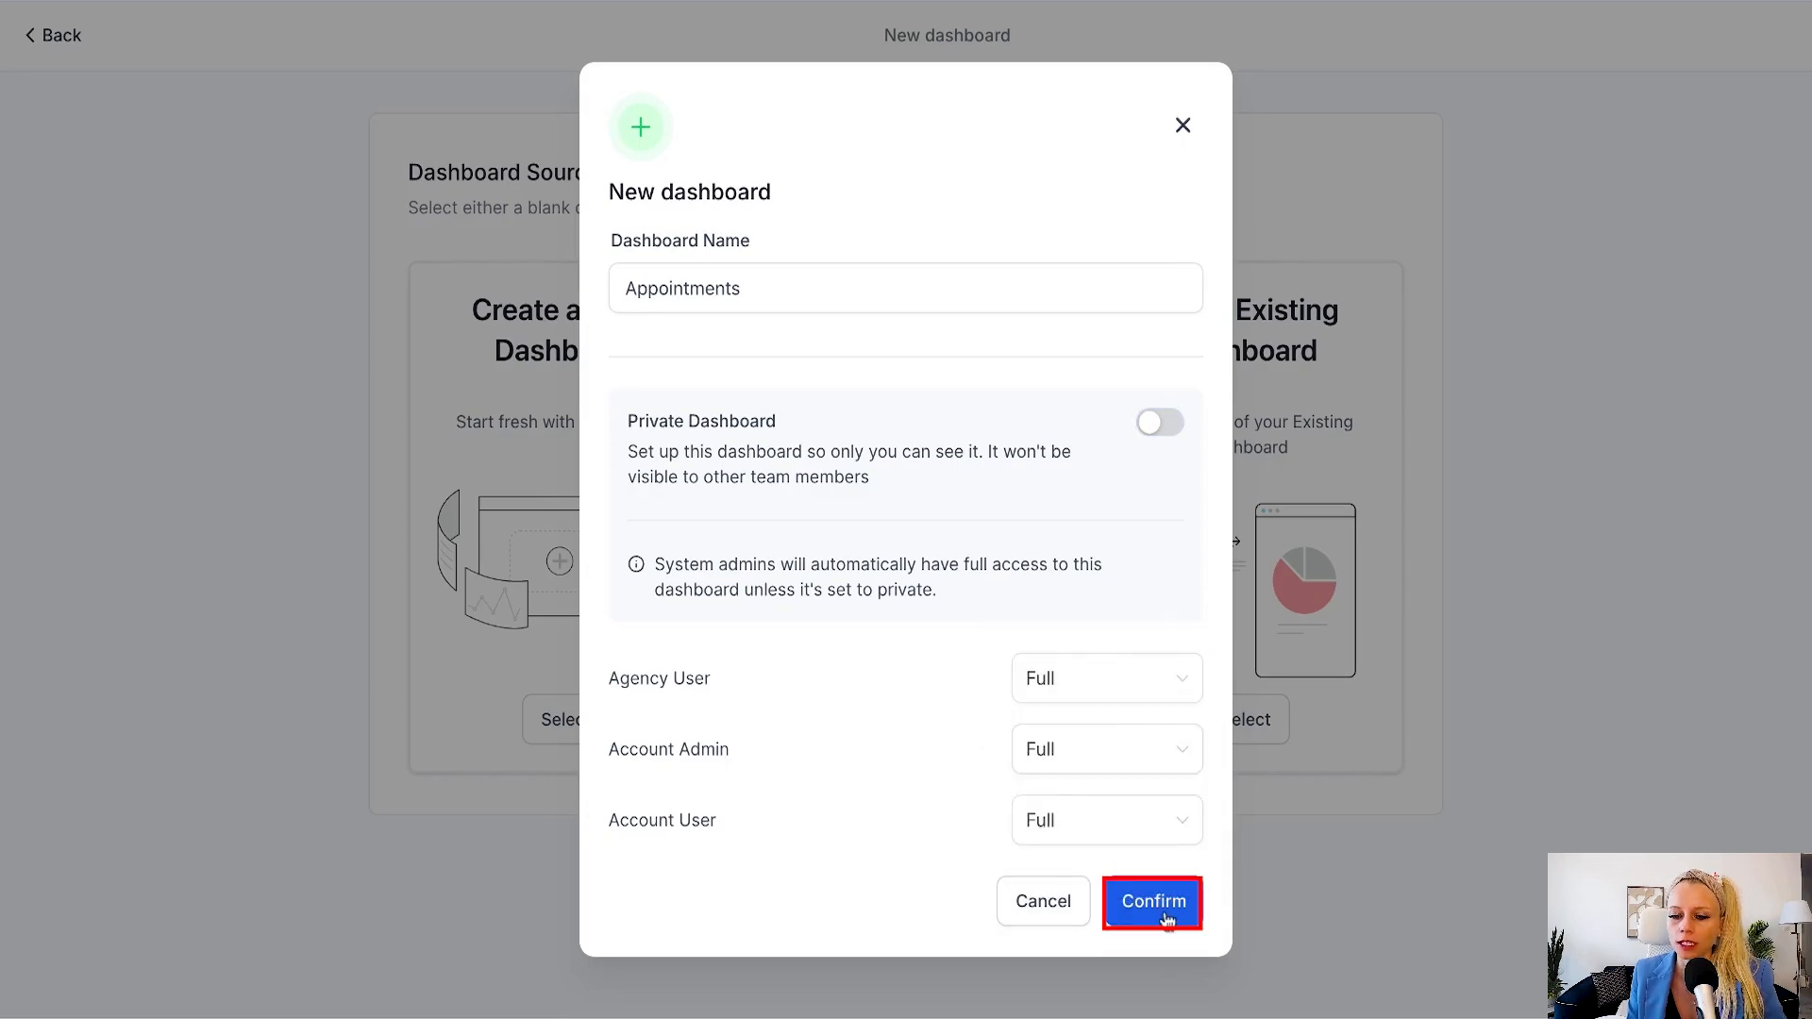
pyautogui.click(1167, 915)
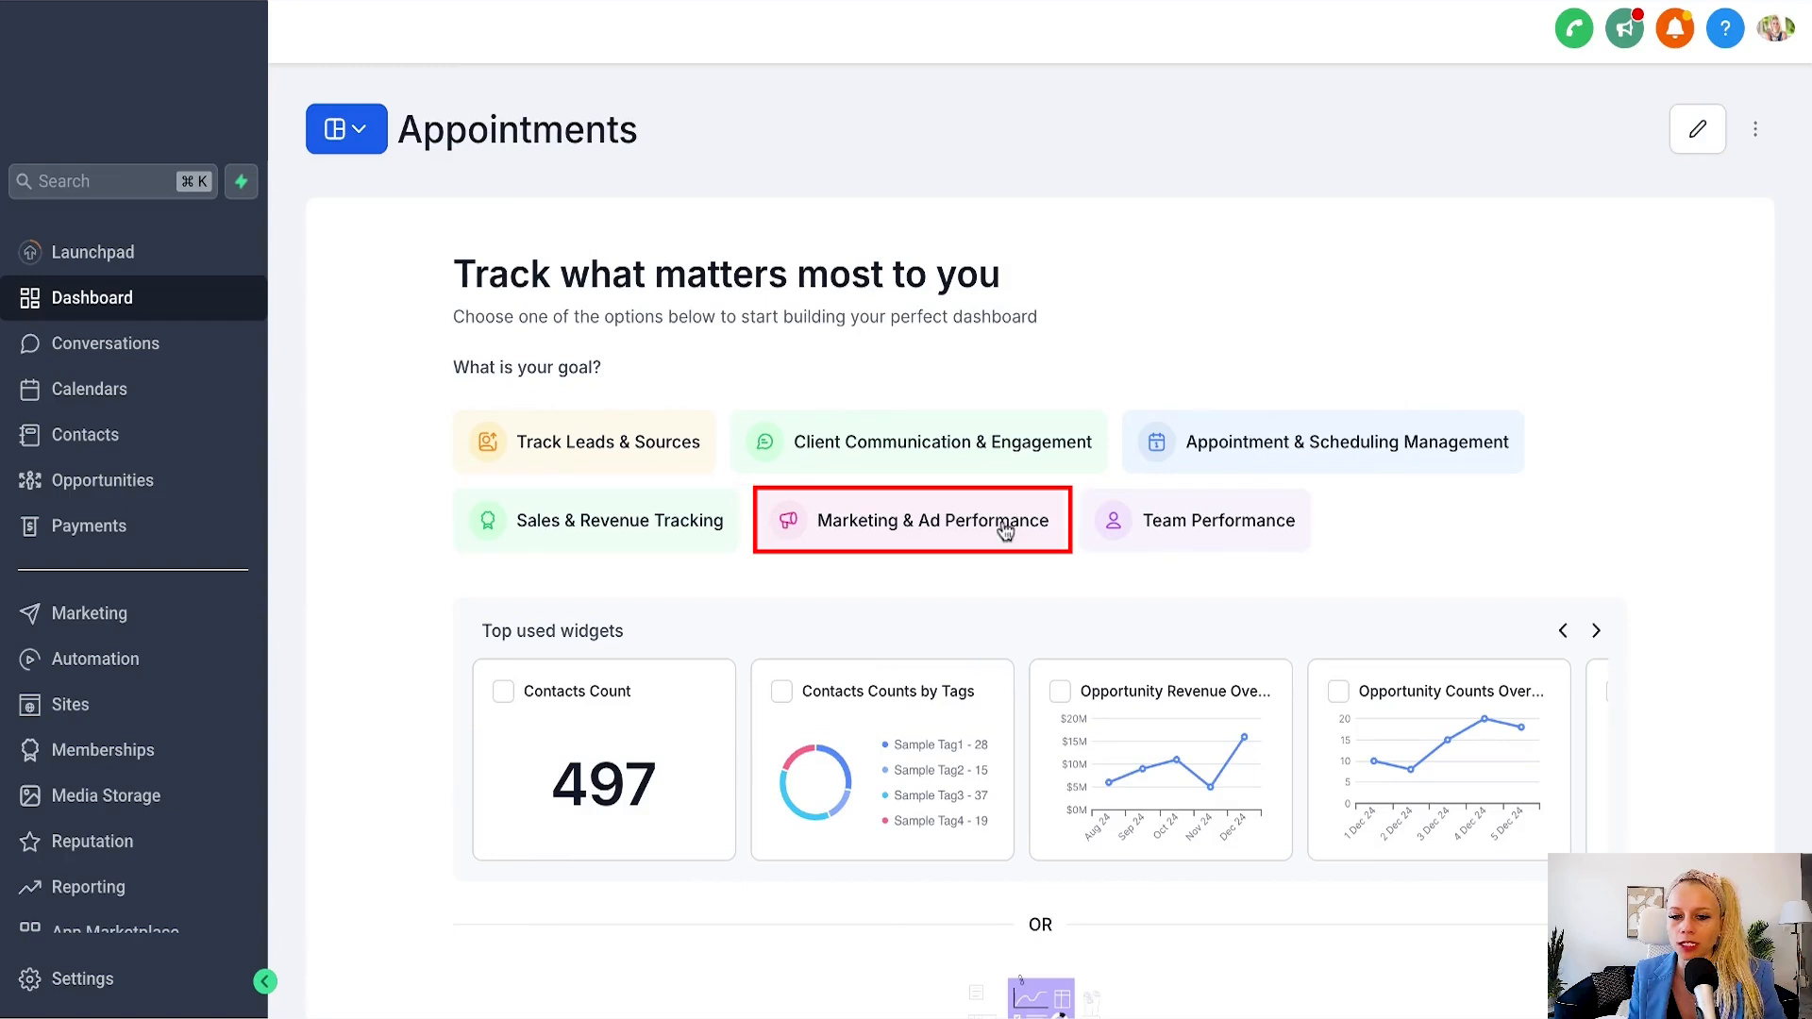
# Choose the Appointment & Scheduling Management goal with all six of its suggested widgets.
pyautogui.click(1378, 456)
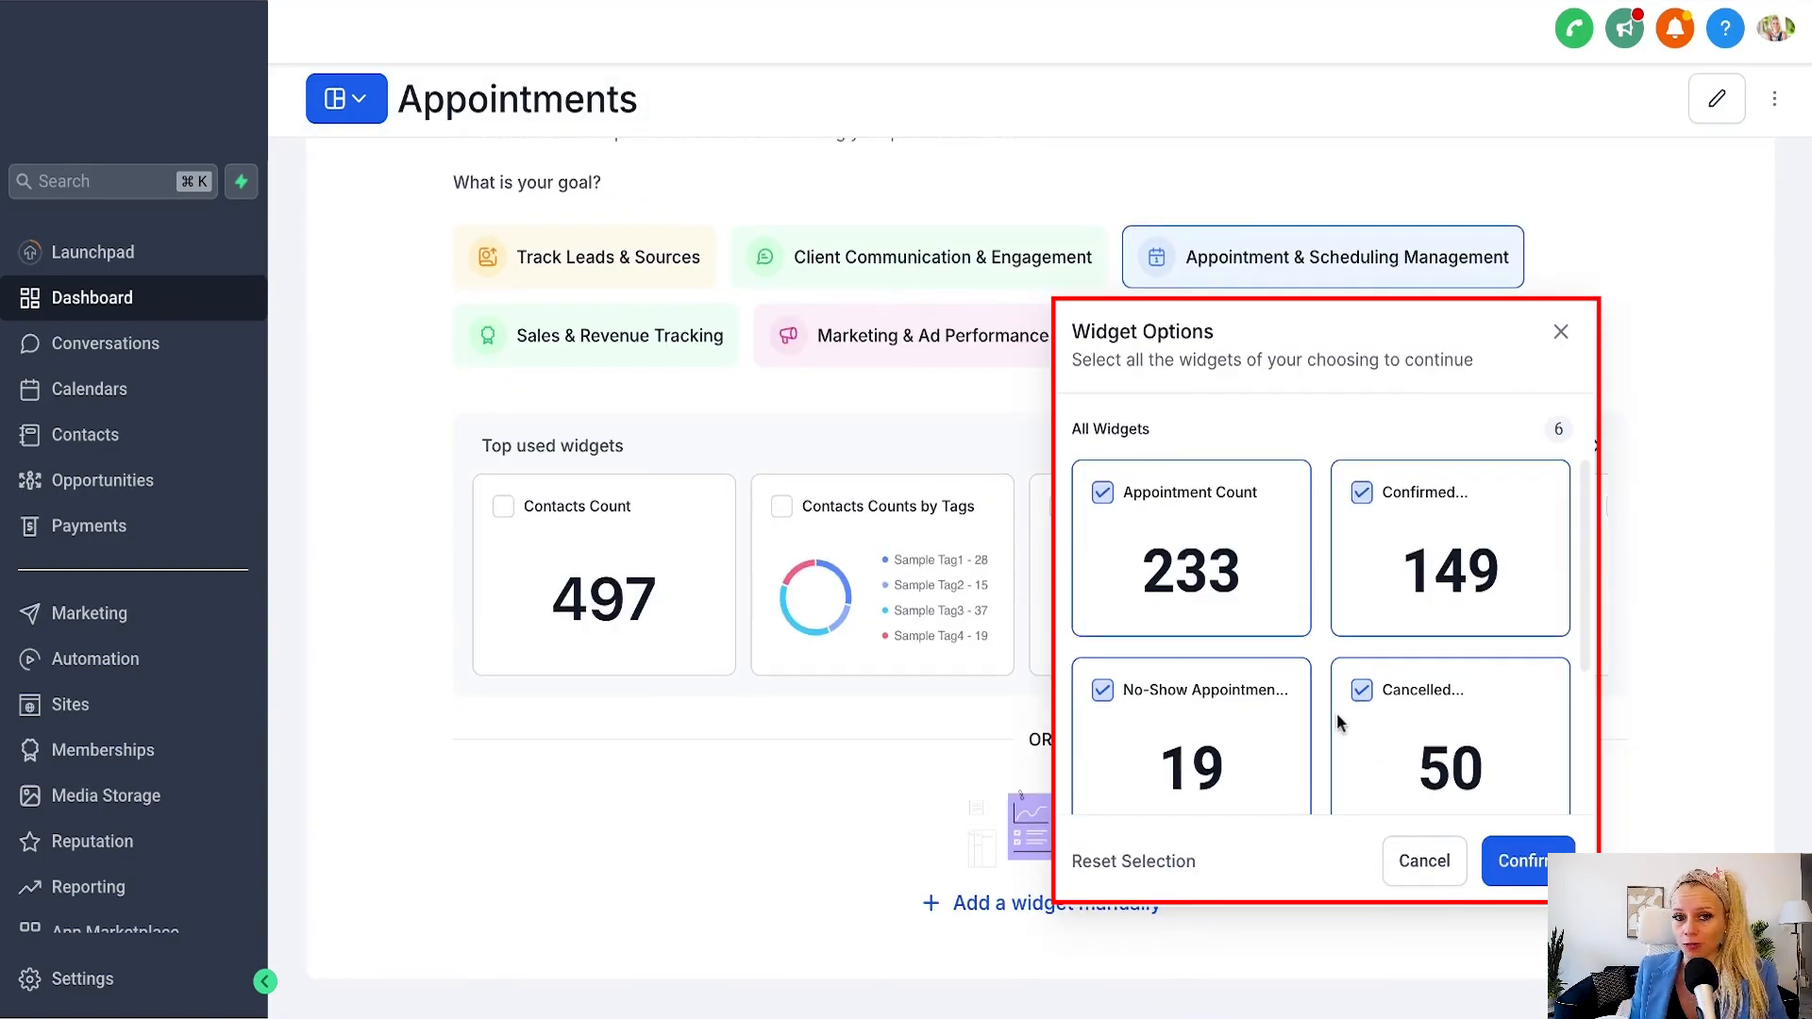
pyautogui.scroll(-2, 1334, 727)
pyautogui.scroll(2, 1137, 540)
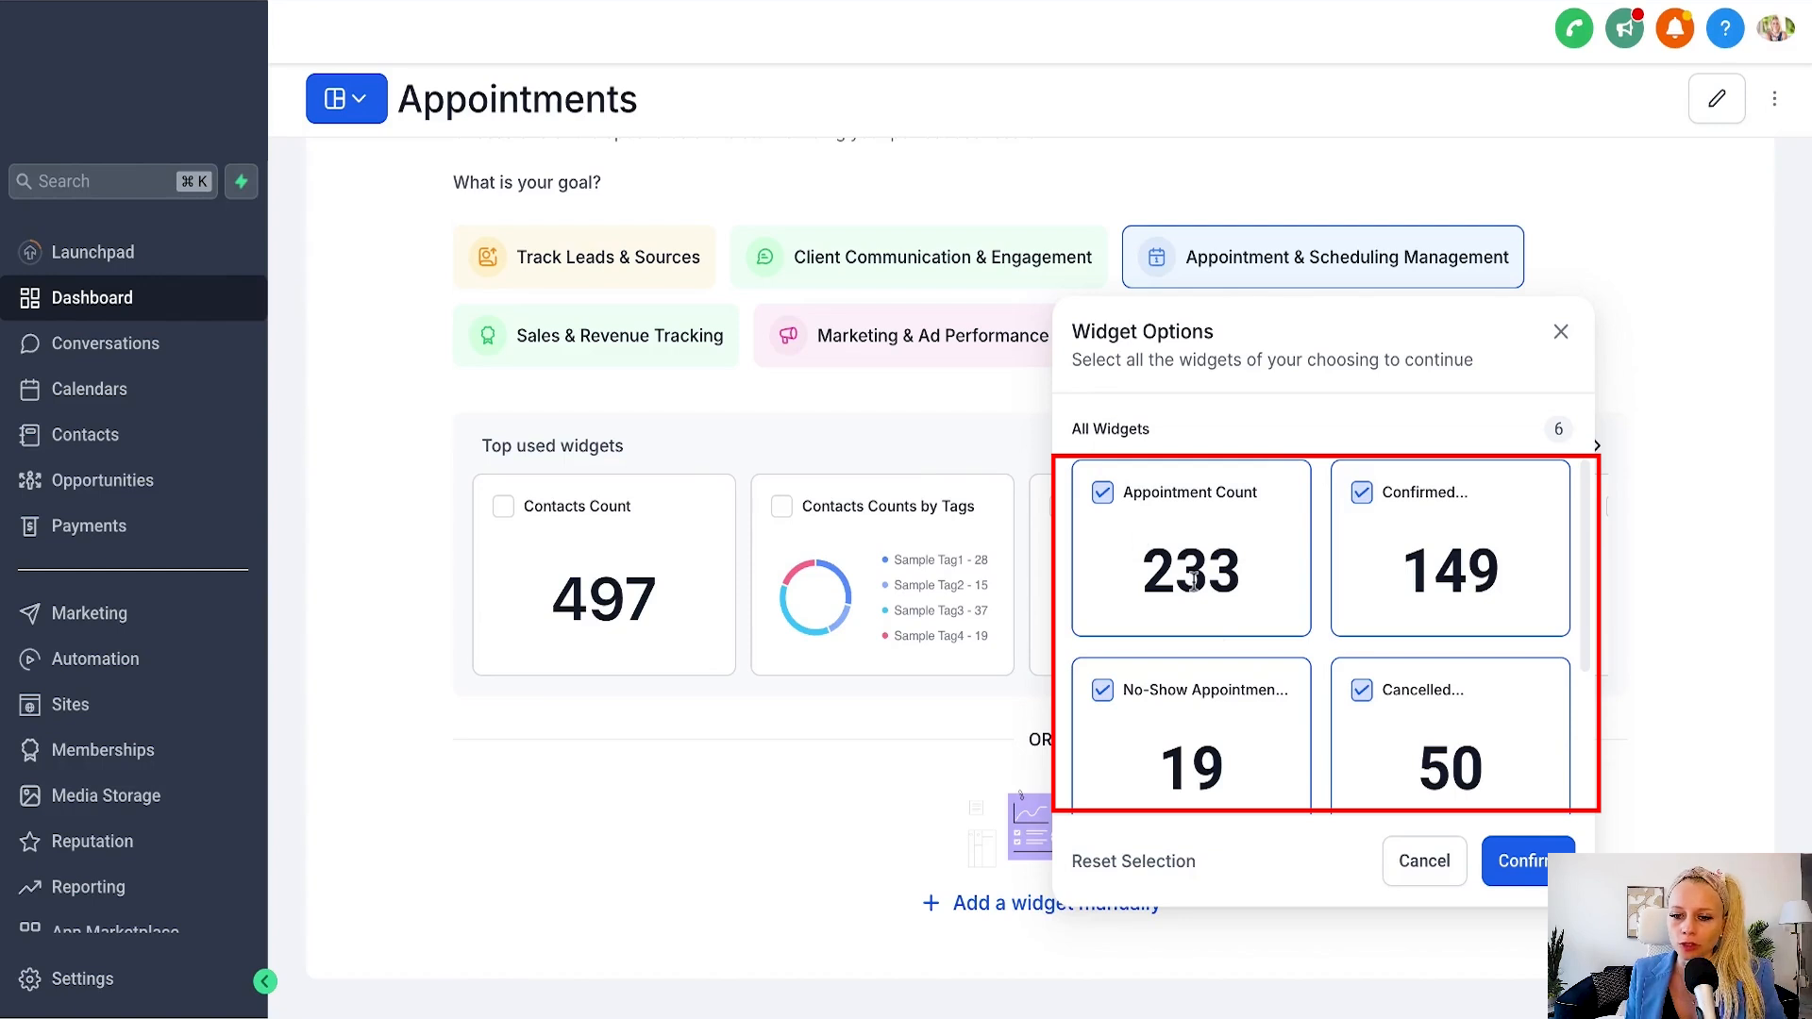
pyautogui.scroll(-2, 1404, 490)
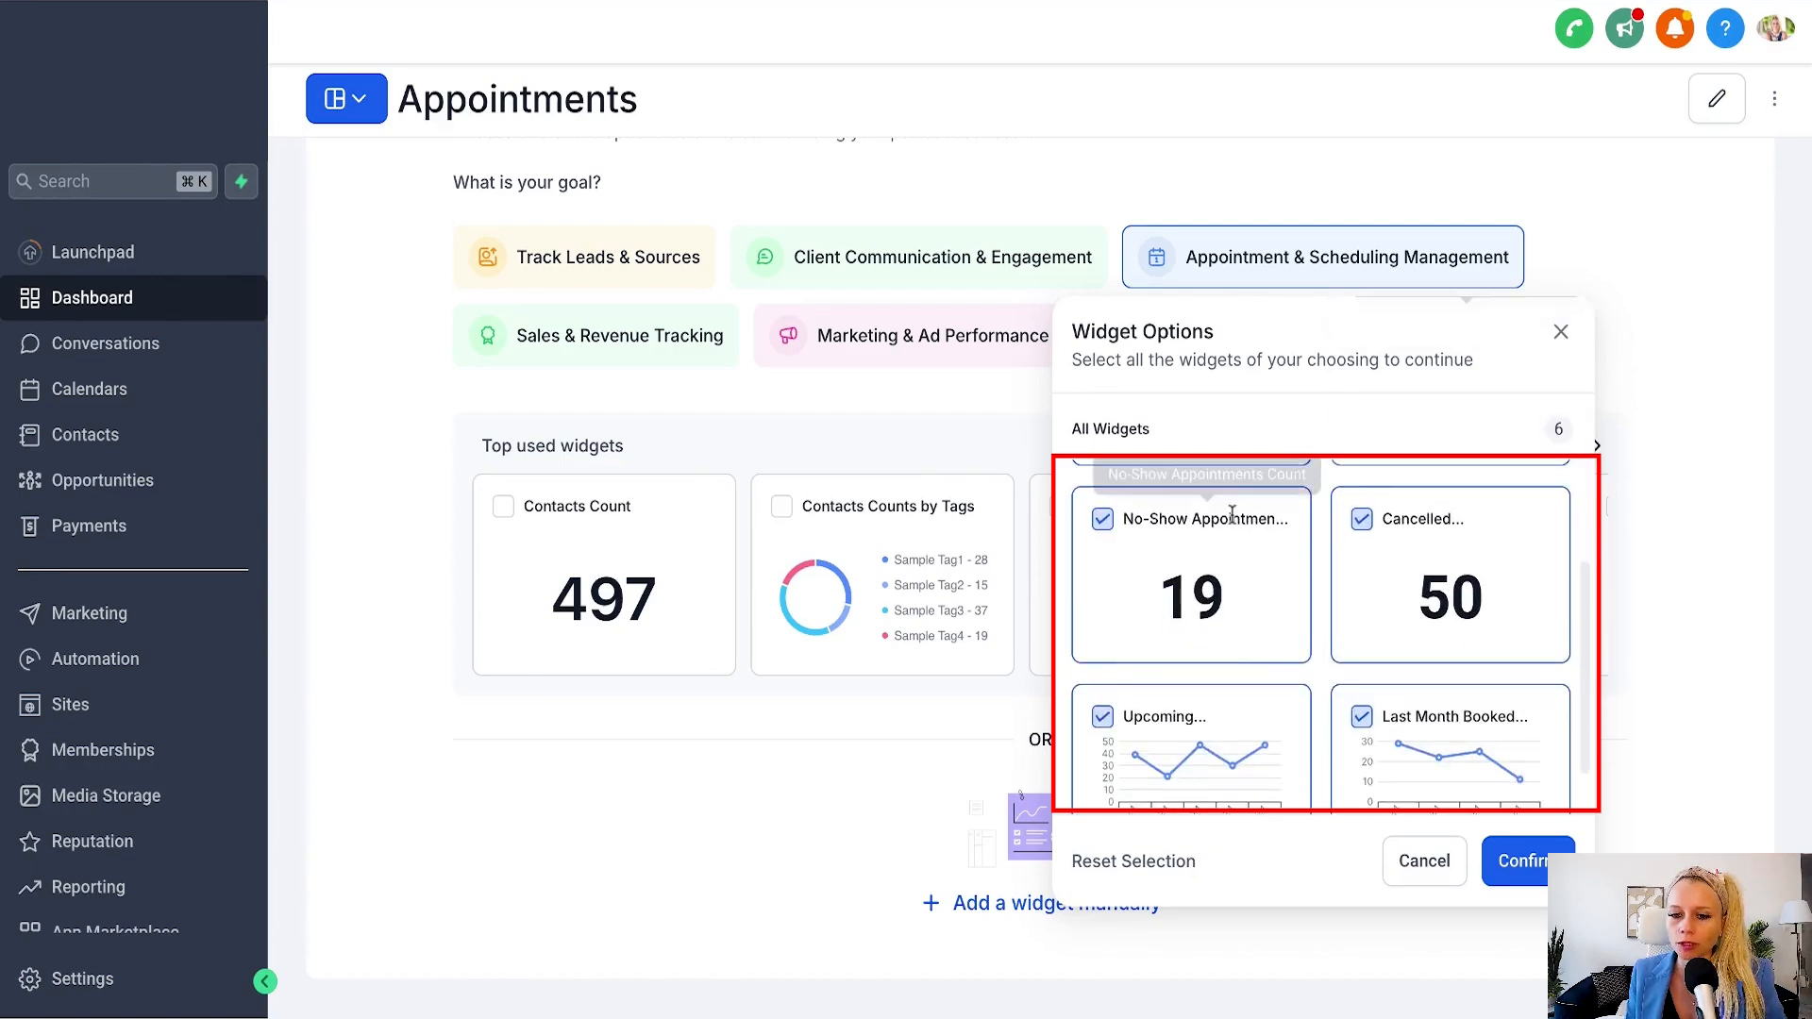
pyautogui.scroll(-1, 1177, 754)
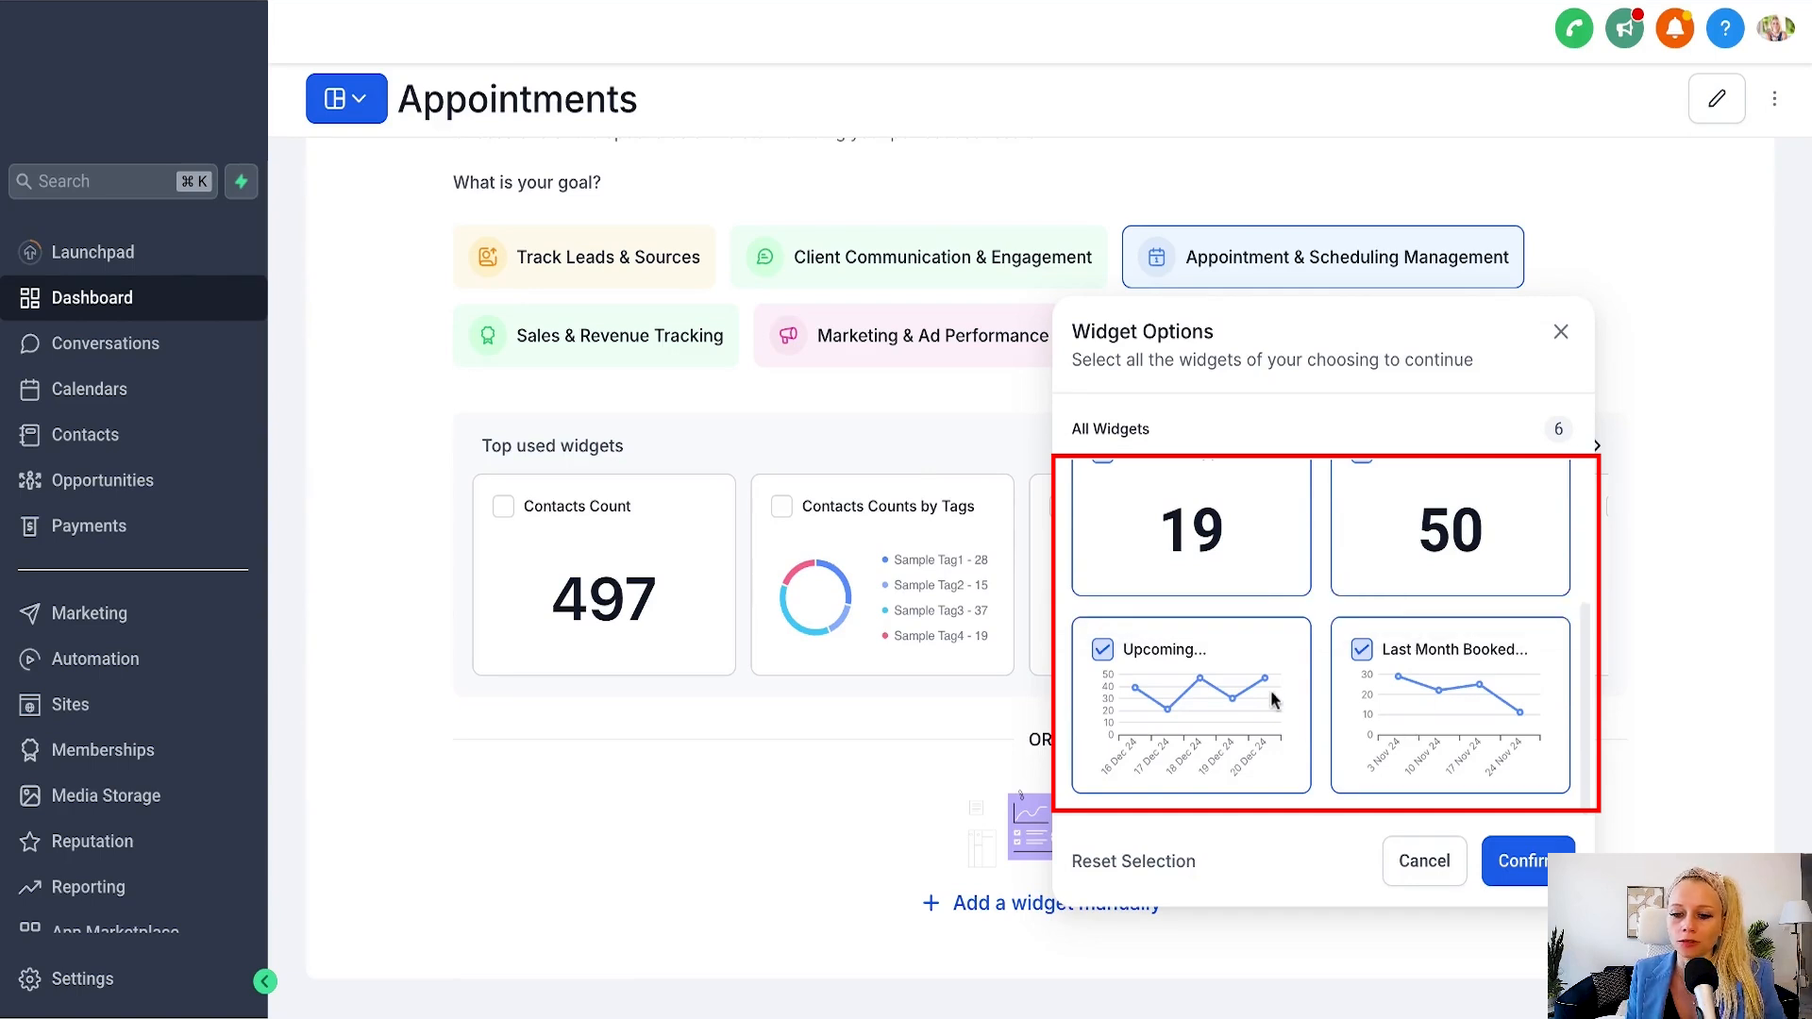
pyautogui.click(1529, 877)
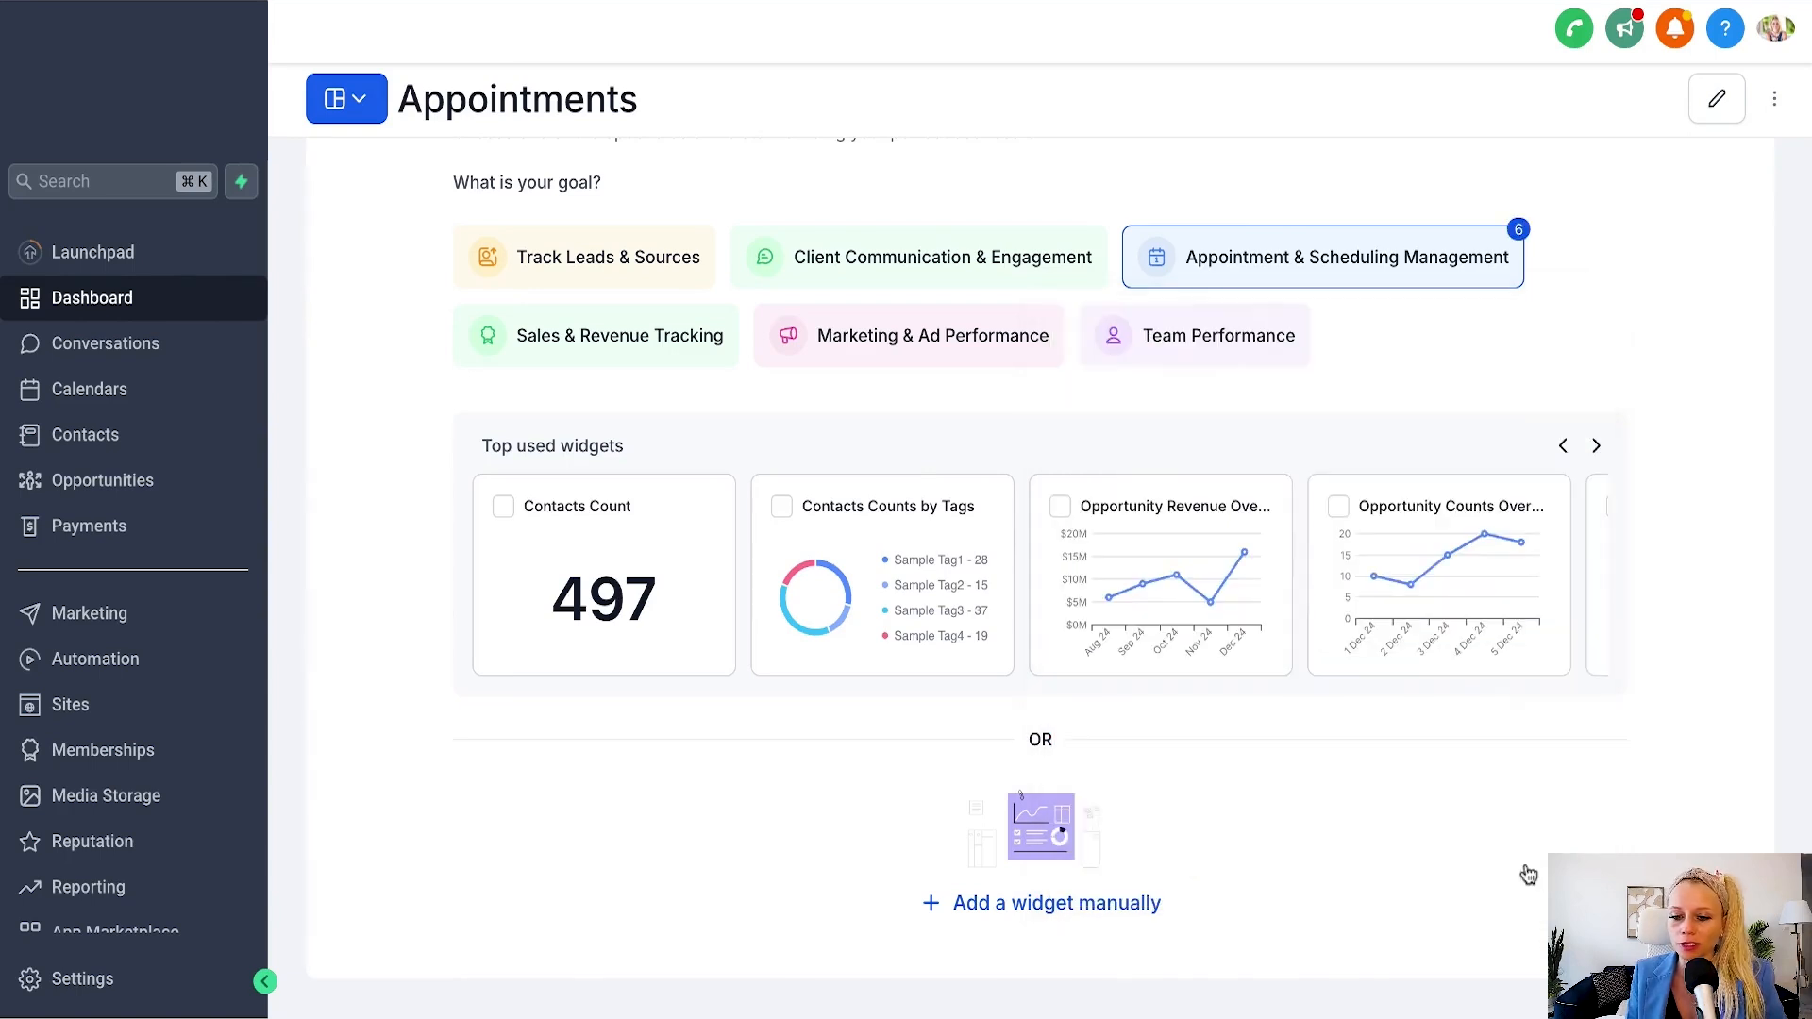
# Start adding a widget manually, choosing Last Month Created Appointments(Logged in user) from the Appointments category.
pyautogui.scroll(1, 1255, 429)
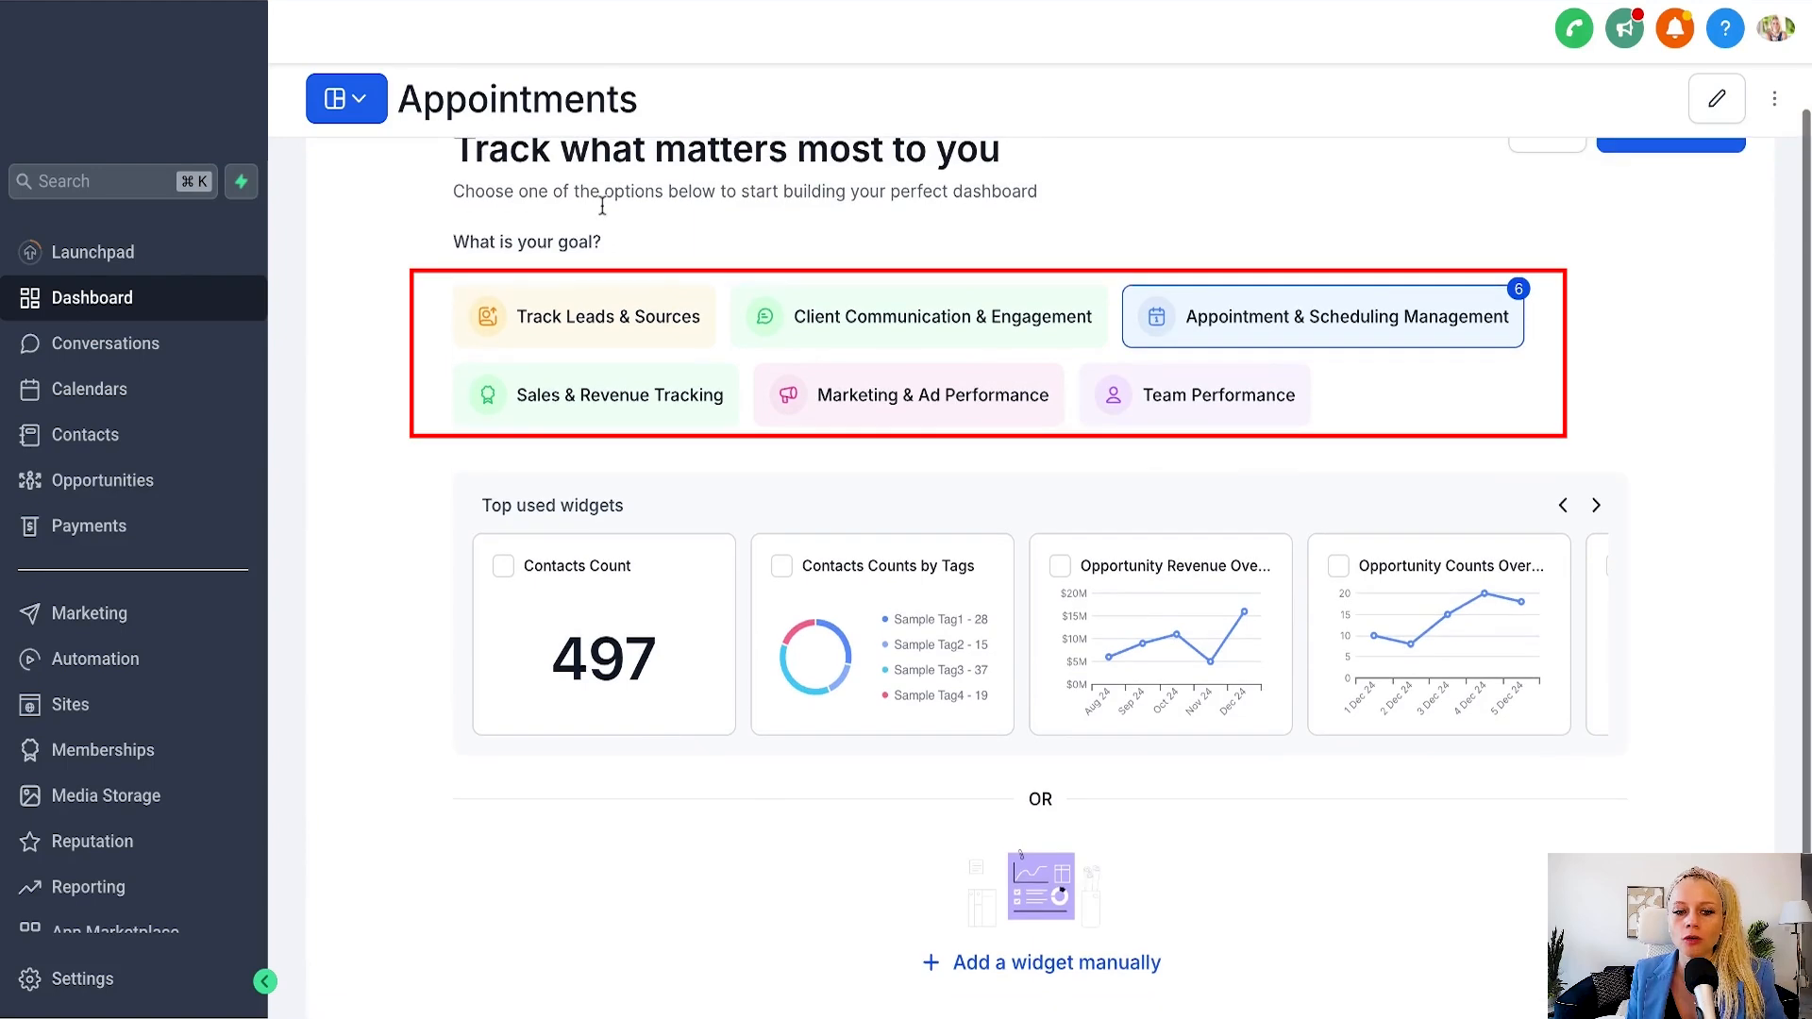
pyautogui.scroll(1, 1137, 357)
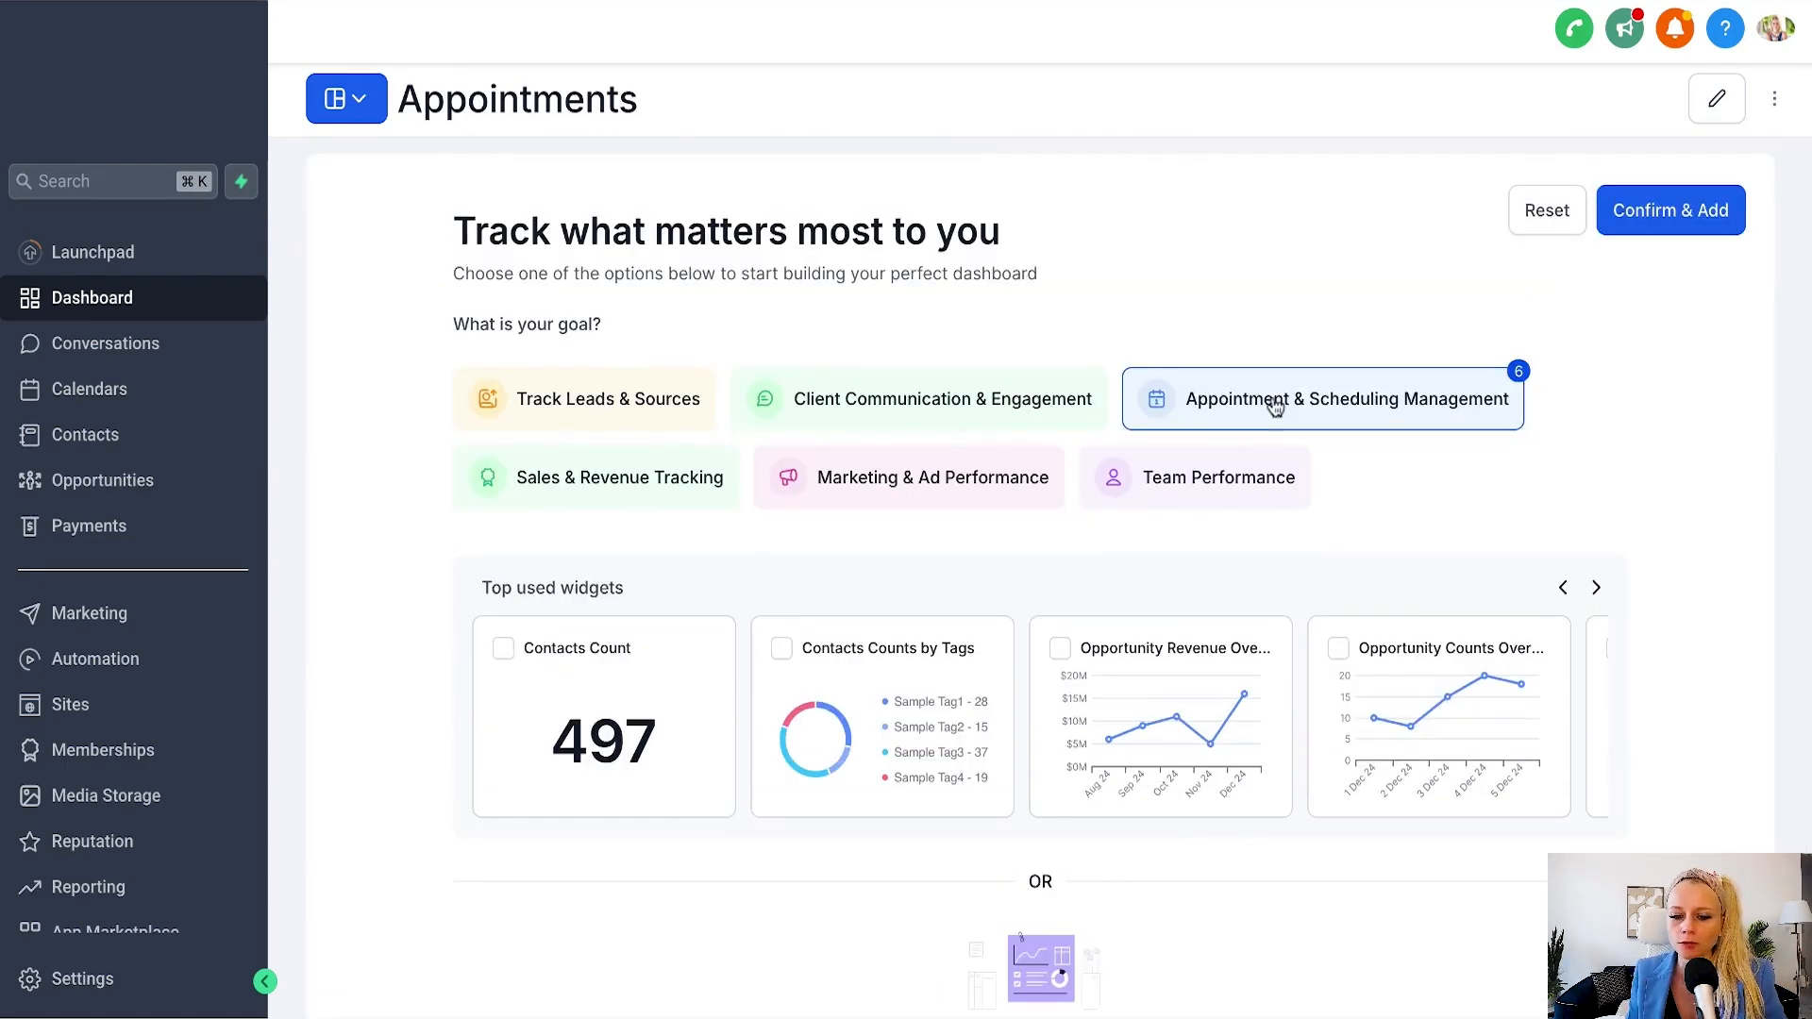
pyautogui.scroll(-1, 1488, 437)
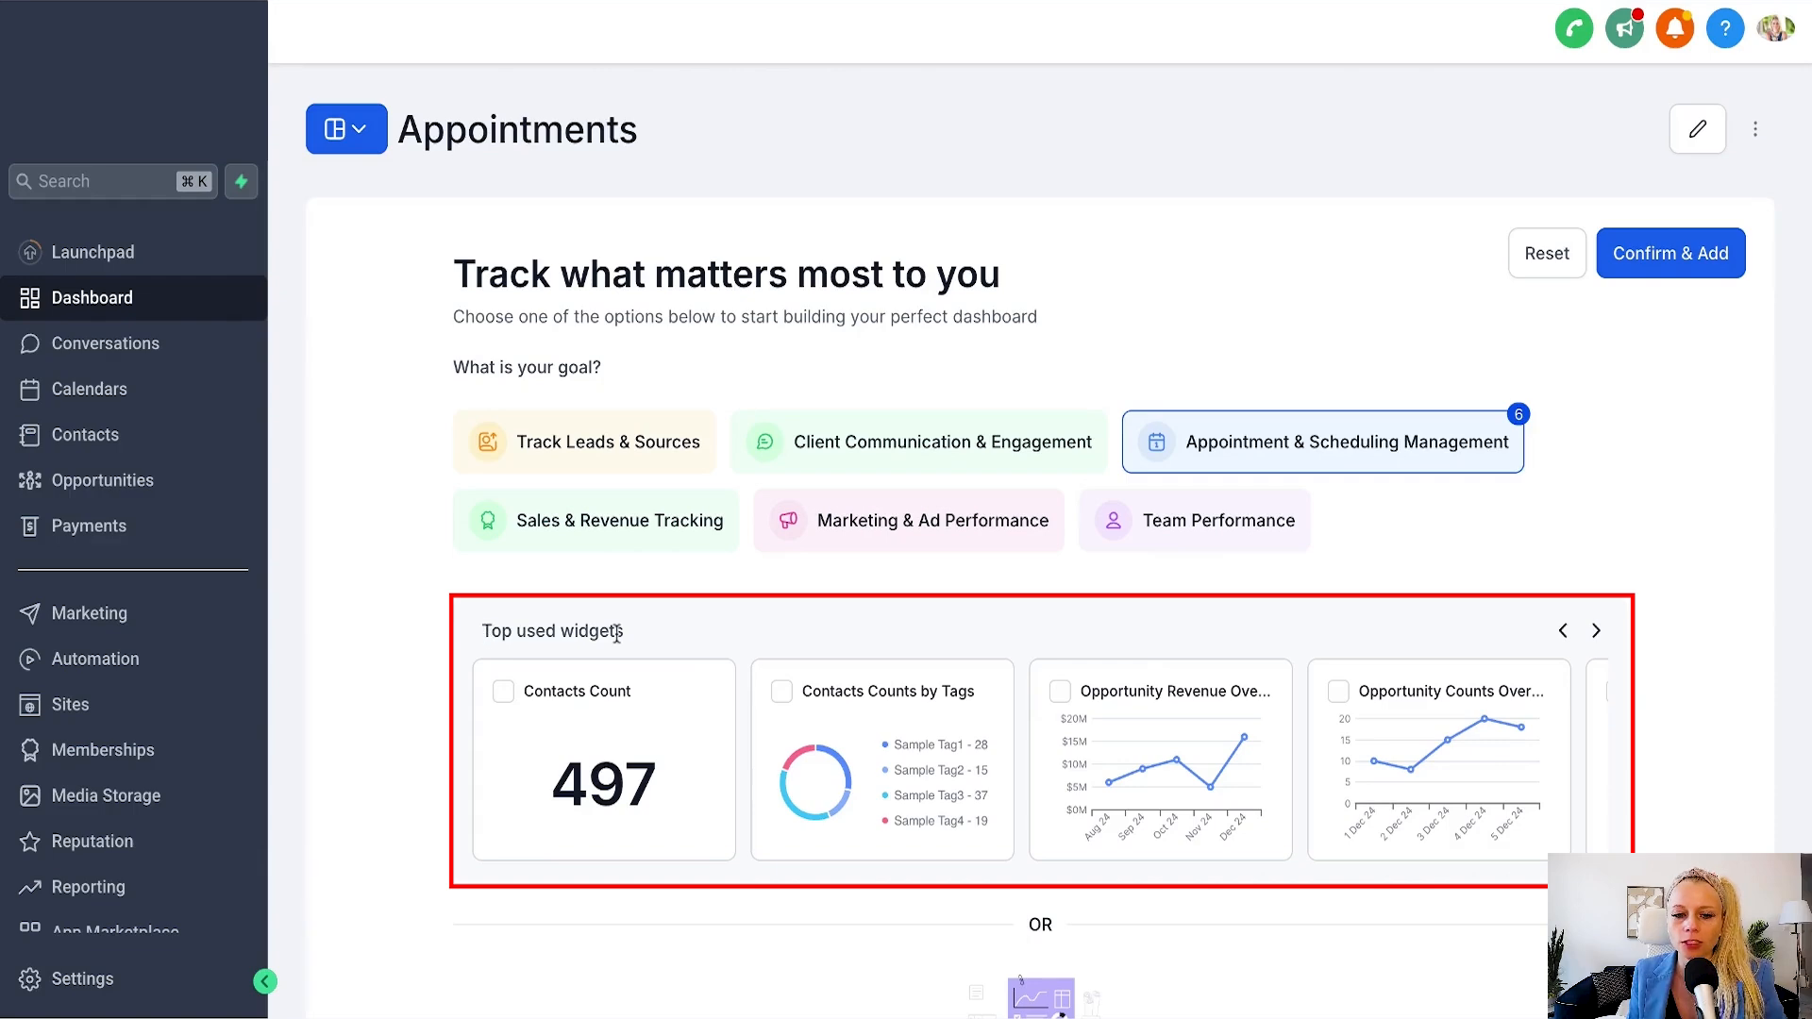
pyautogui.hscroll(5, 747, 722)
pyautogui.scroll(-2, 855, 740)
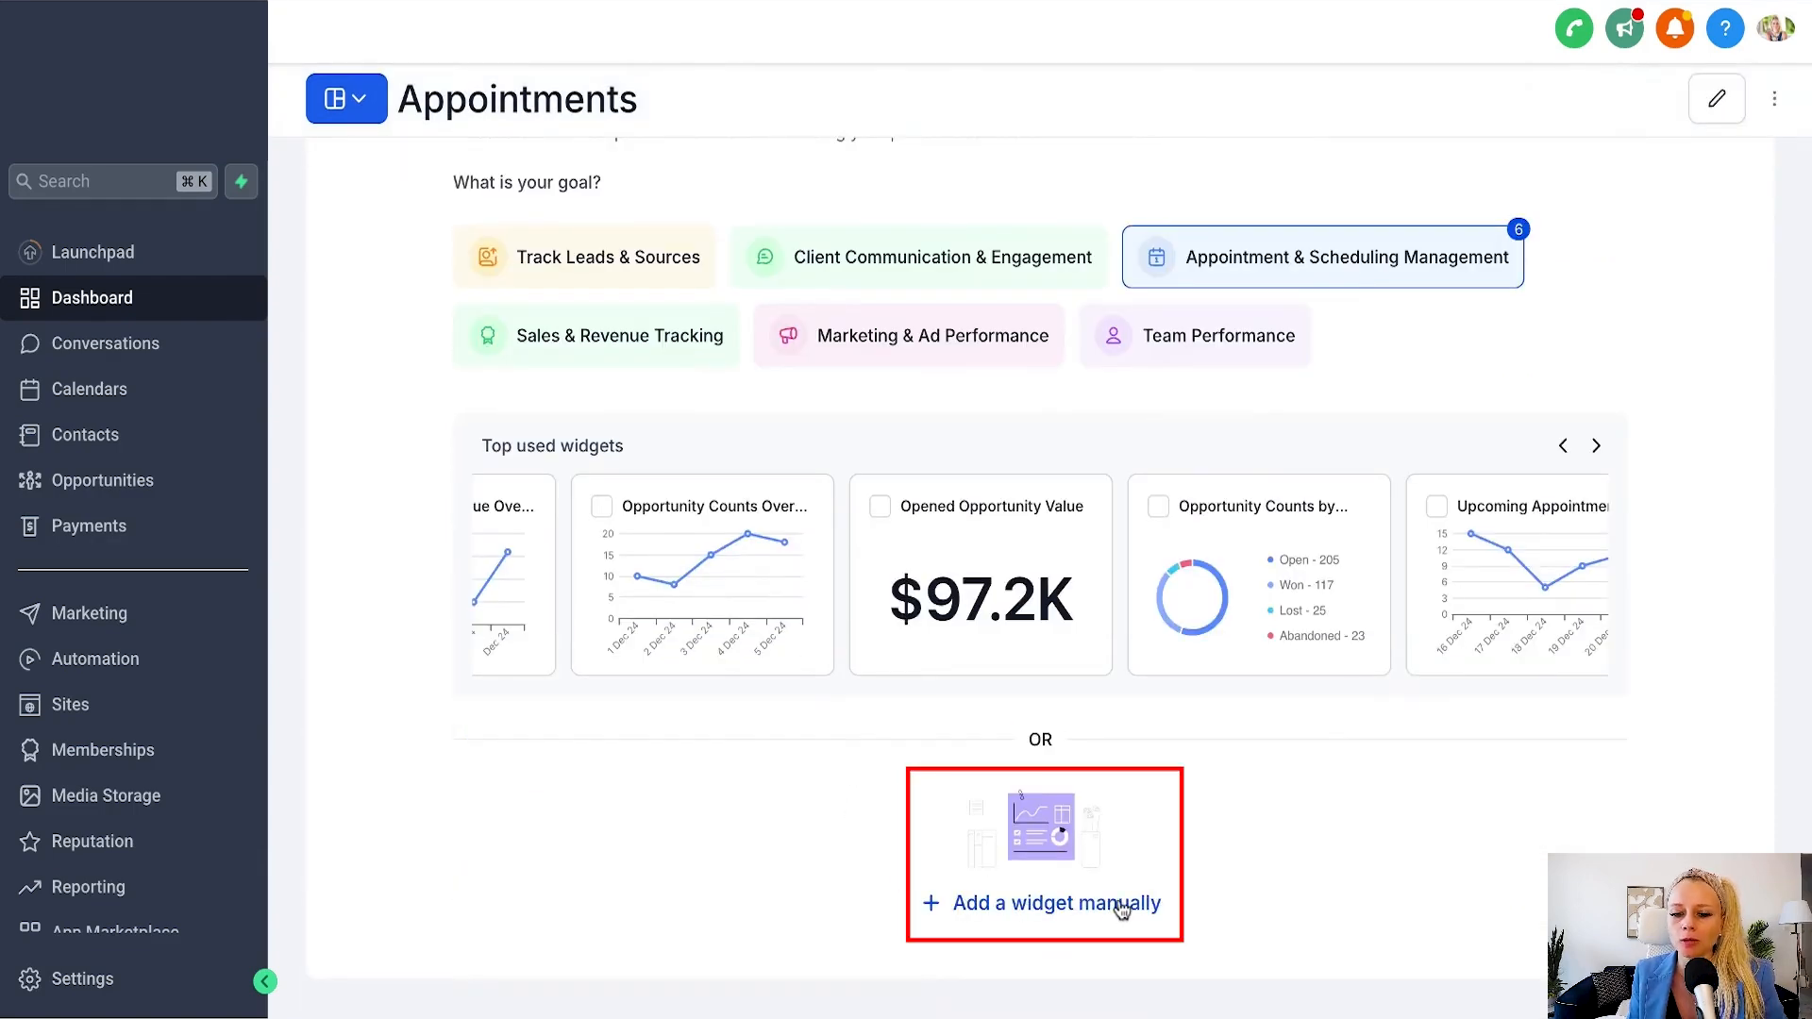
pyautogui.click(1069, 904)
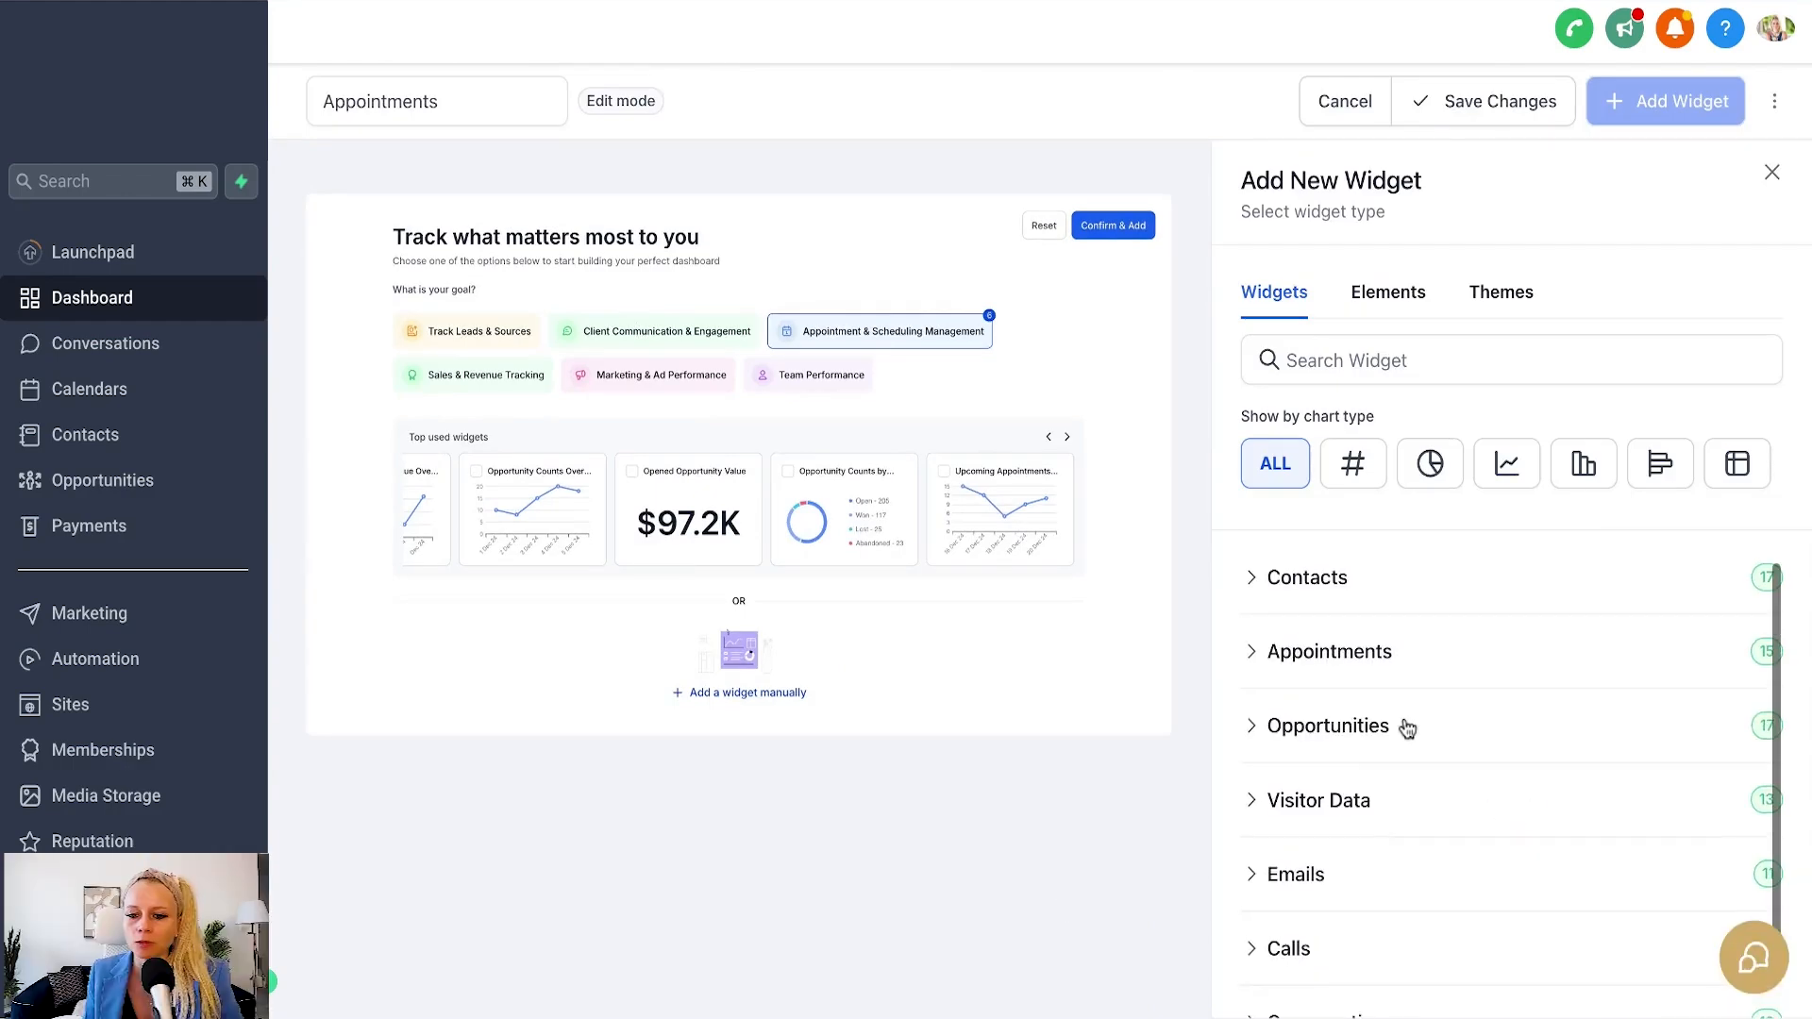
pyautogui.click(1258, 651)
pyautogui.scroll(-2, 1397, 744)
pyautogui.scroll(-5, 1355, 812)
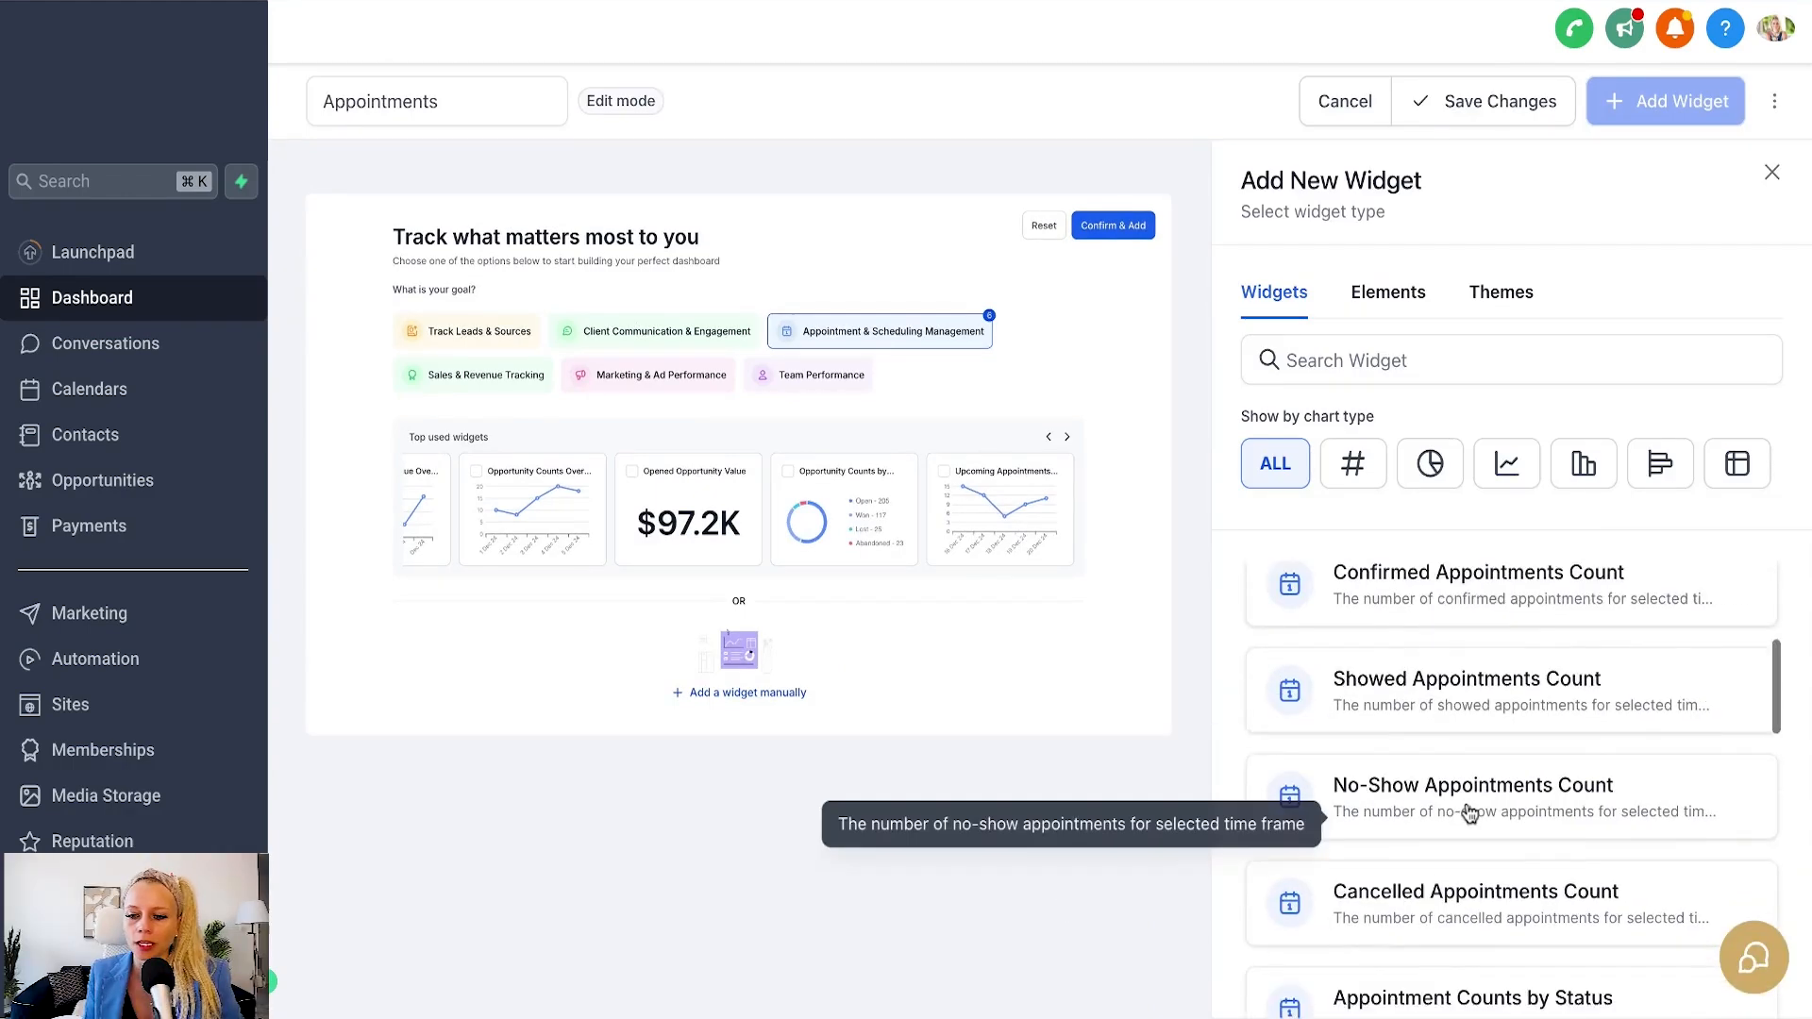
pyautogui.scroll(-8, 1509, 844)
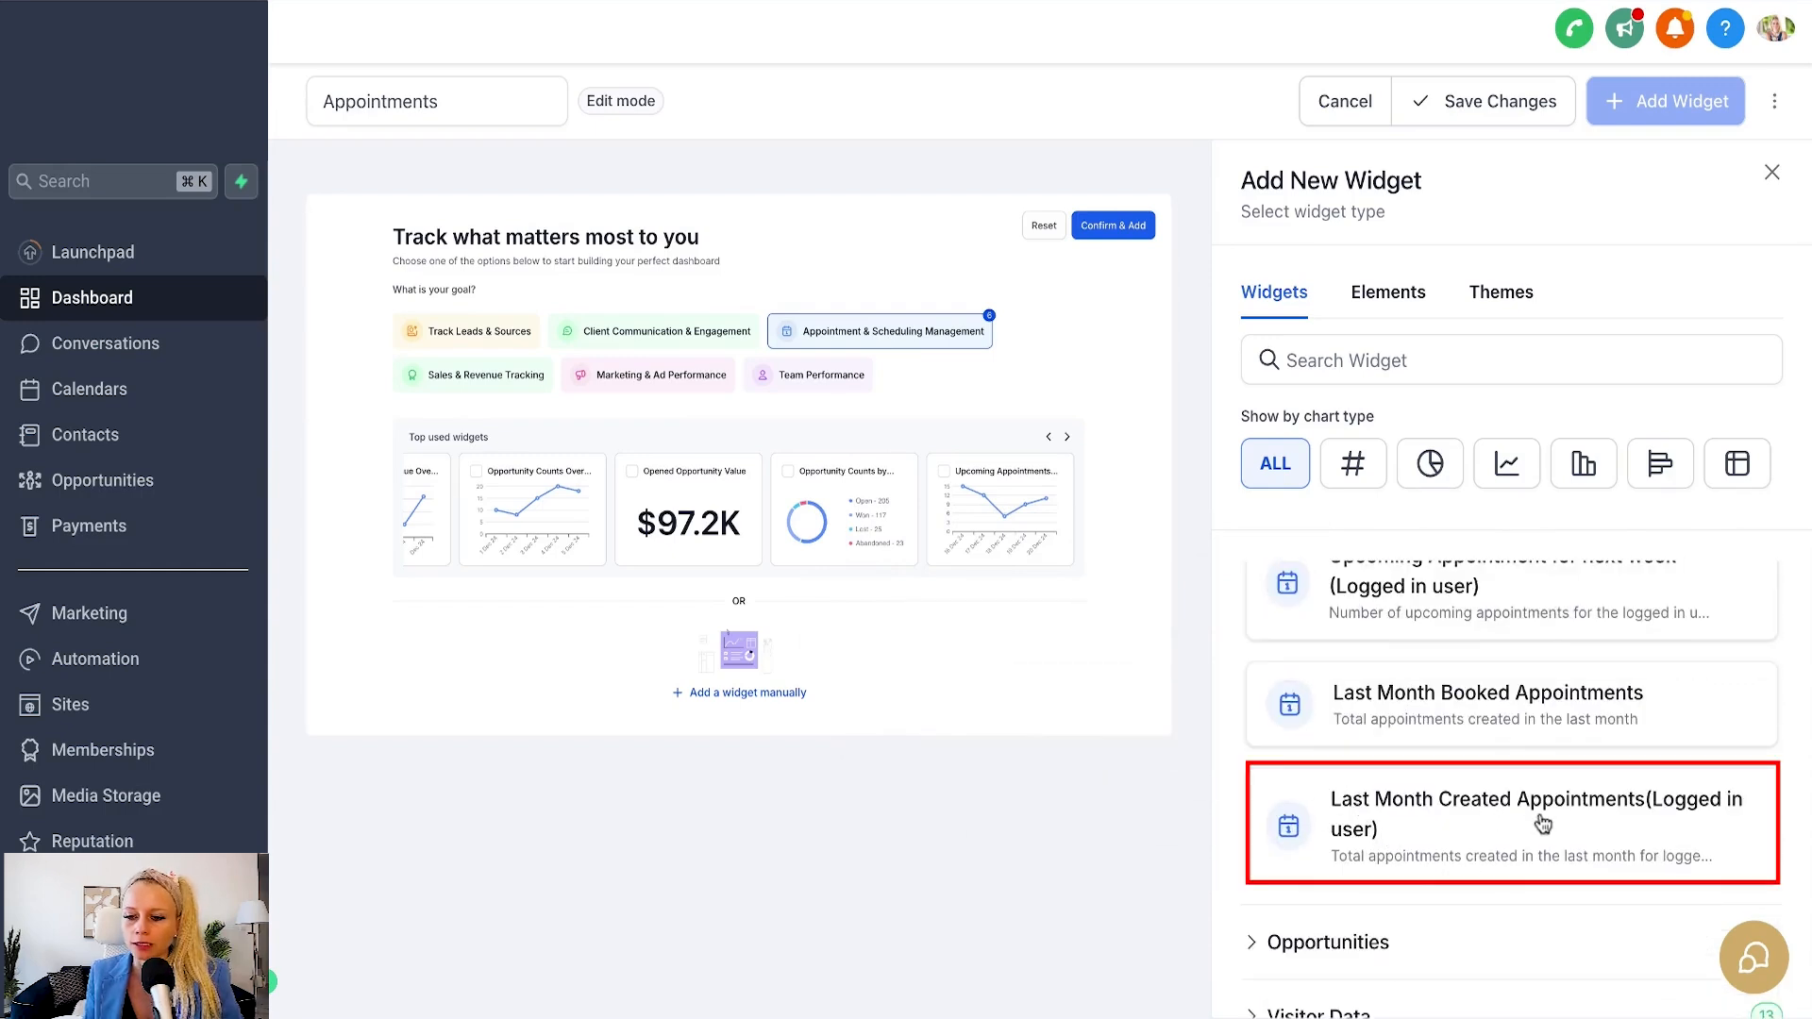
pyautogui.click(1542, 825)
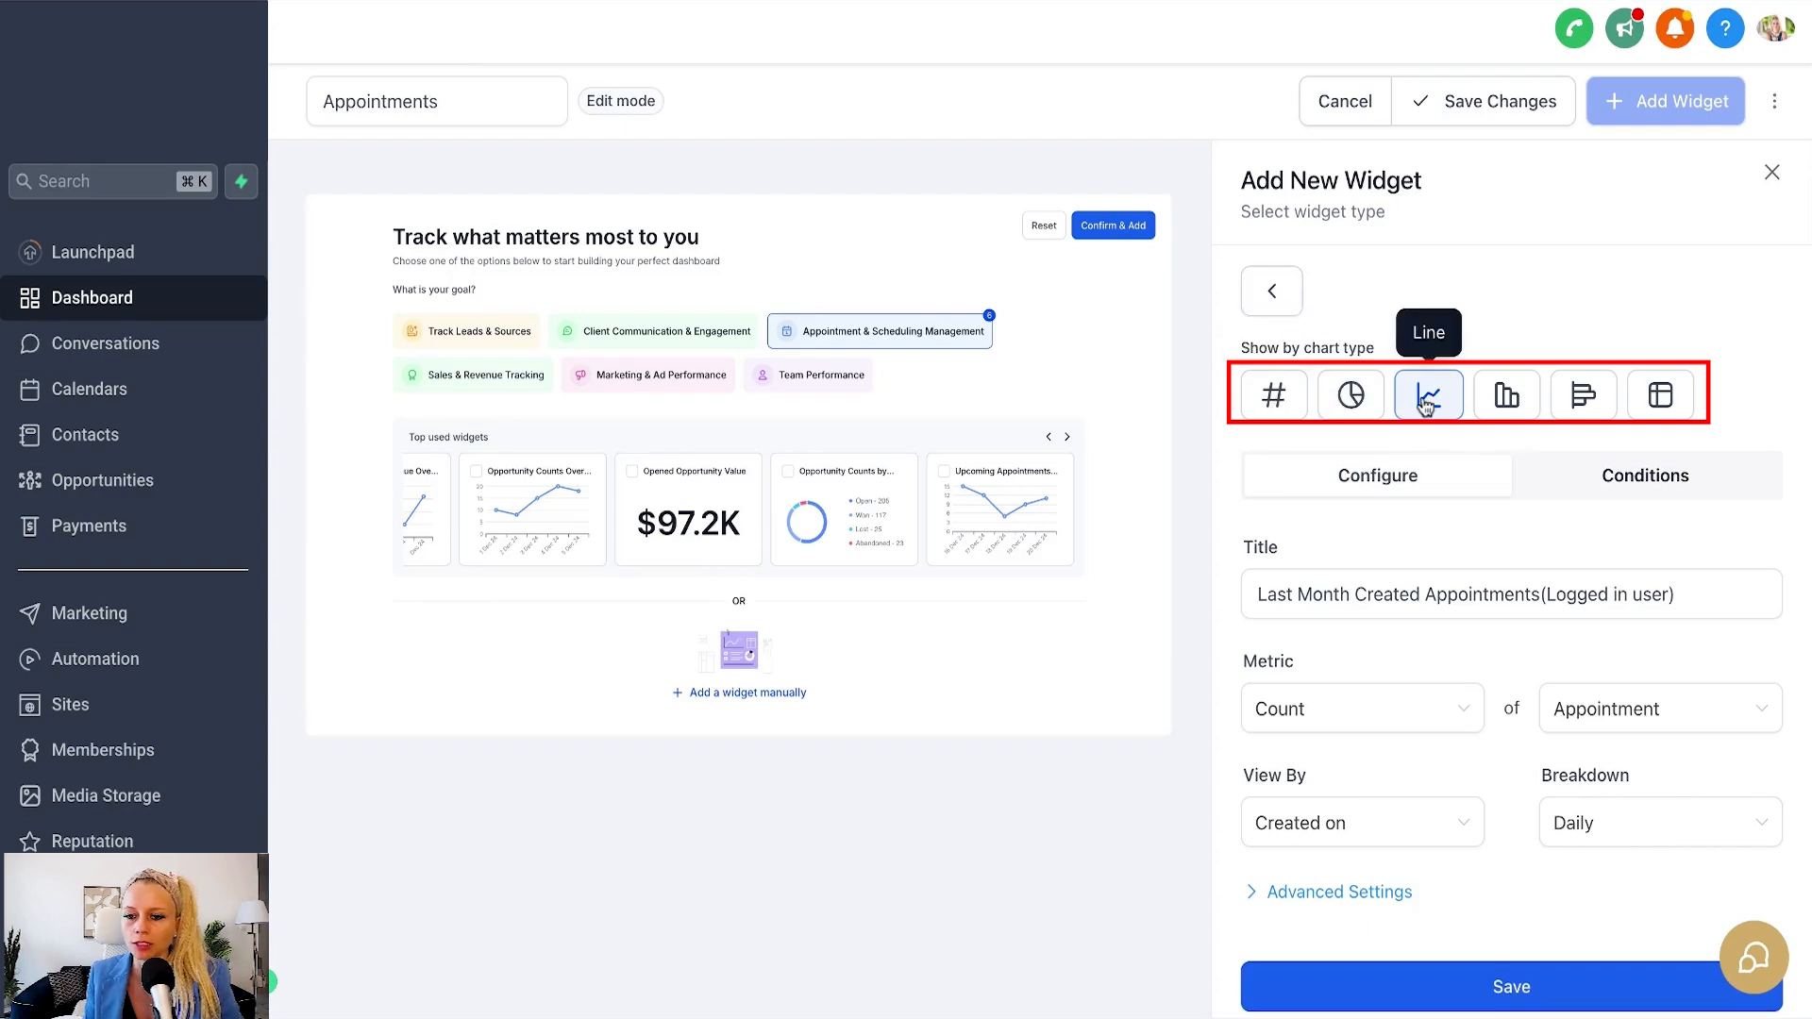
# Show the widget as a table and apply all columns except Calendar Name, with Name of contact moved to the end.
pyautogui.click(1659, 398)
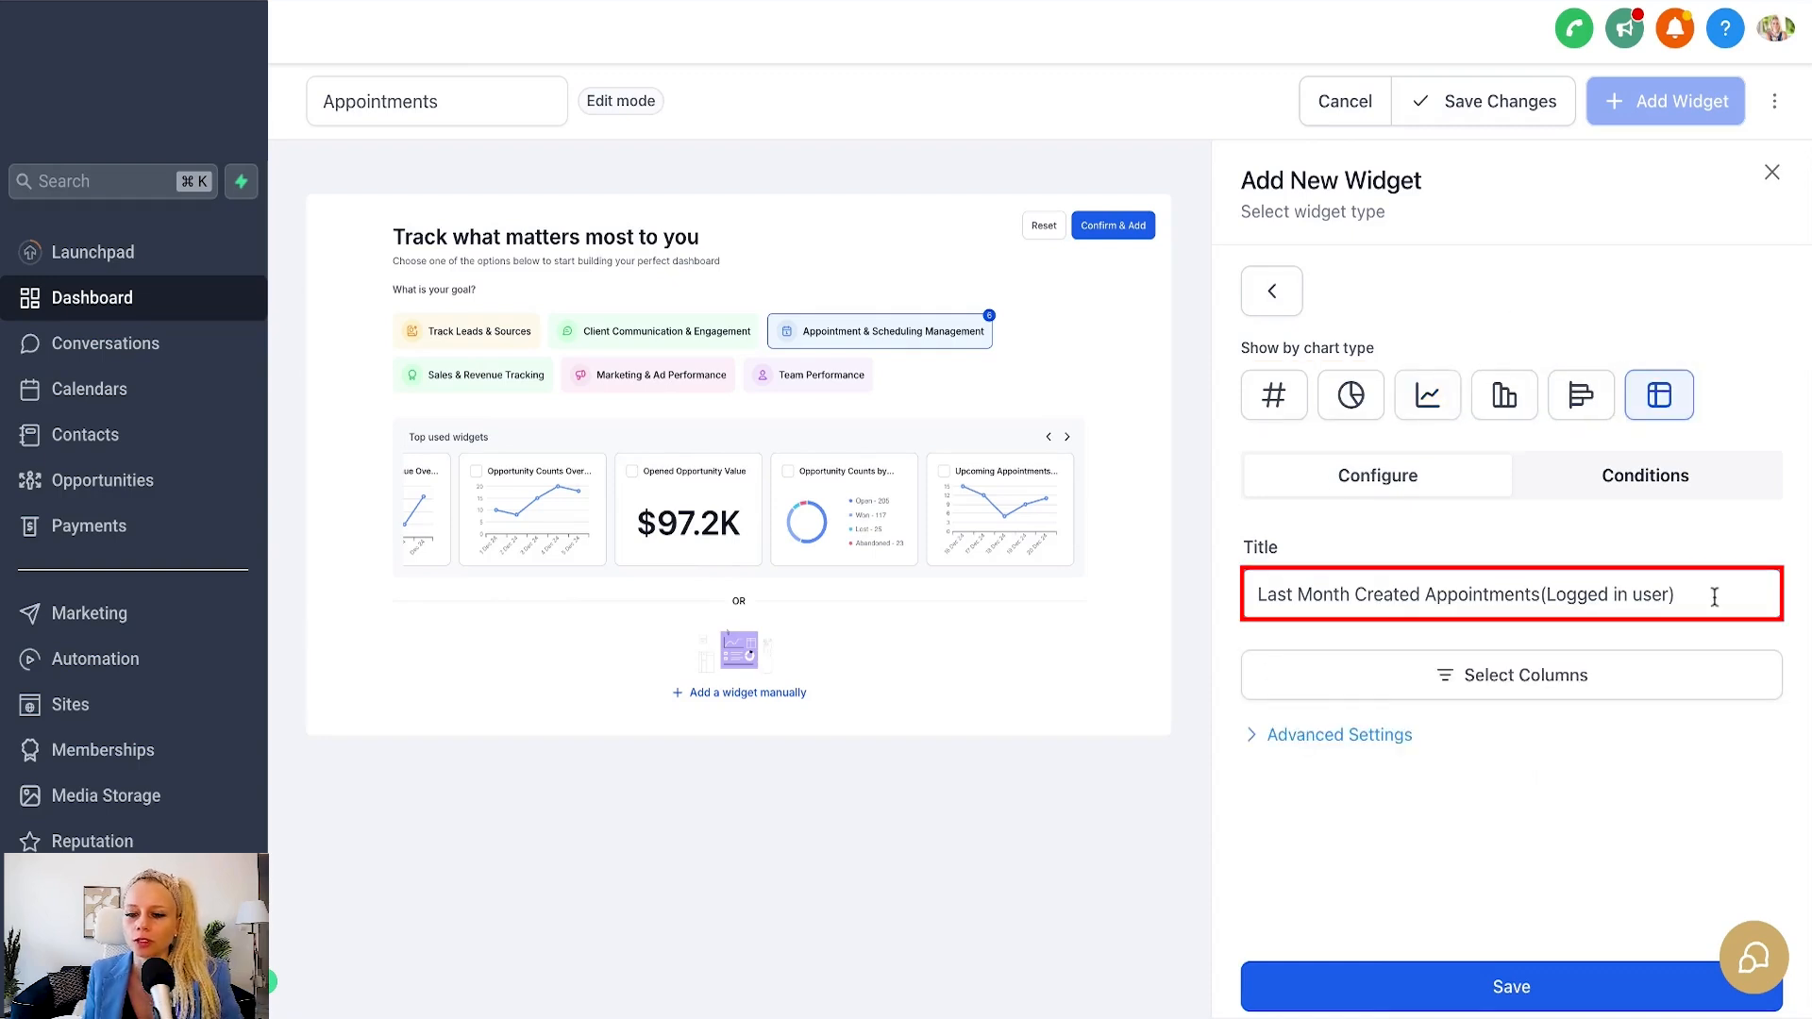
pyautogui.click(1448, 674)
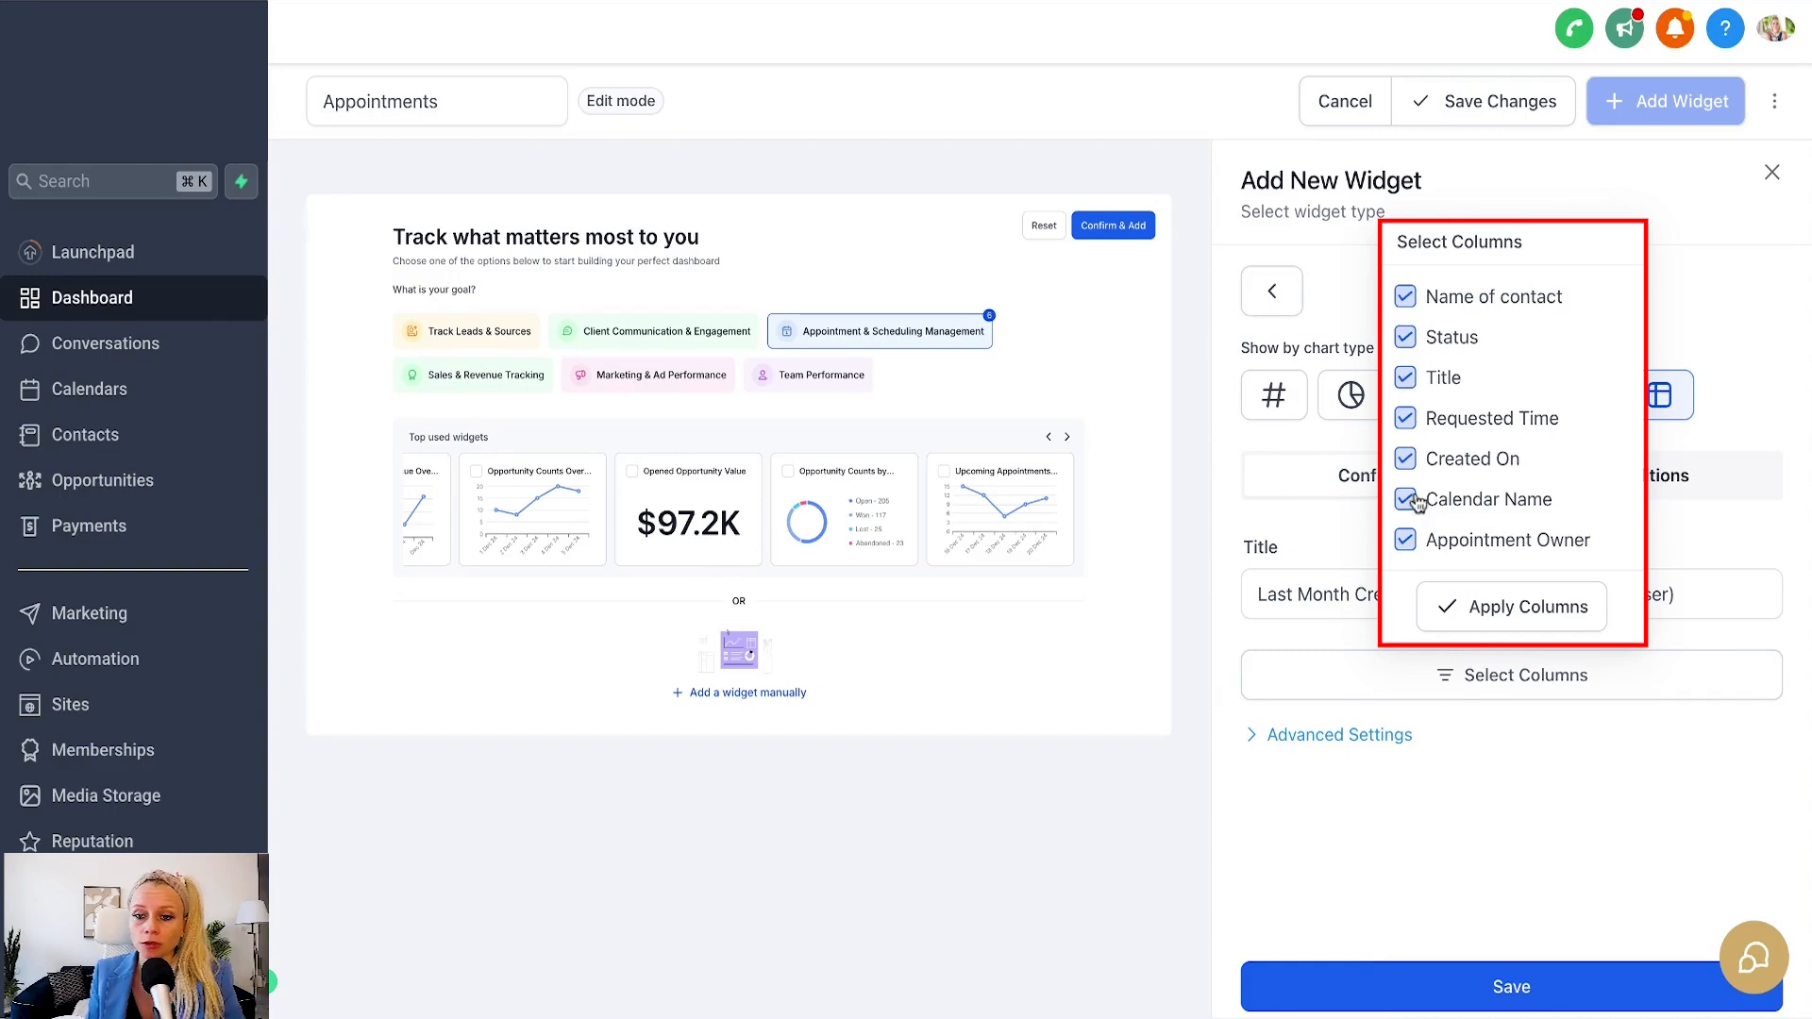
pyautogui.click(1406, 297)
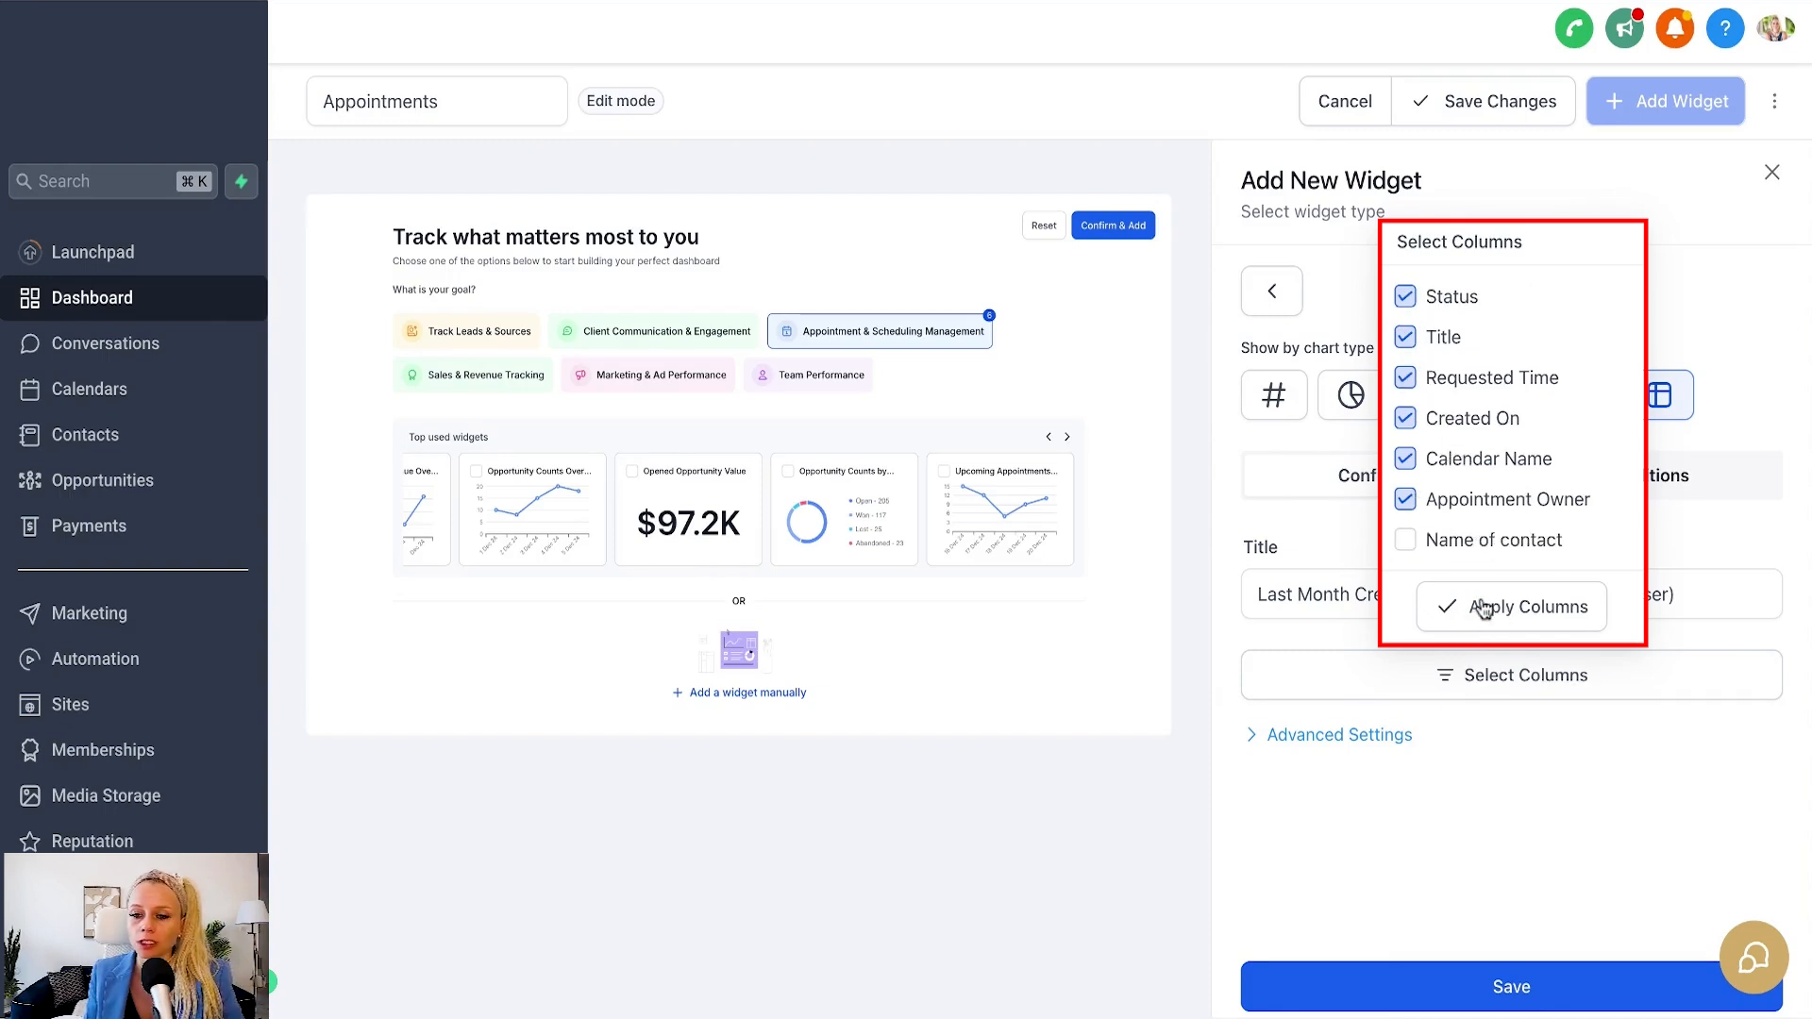
pyautogui.click(1405, 539)
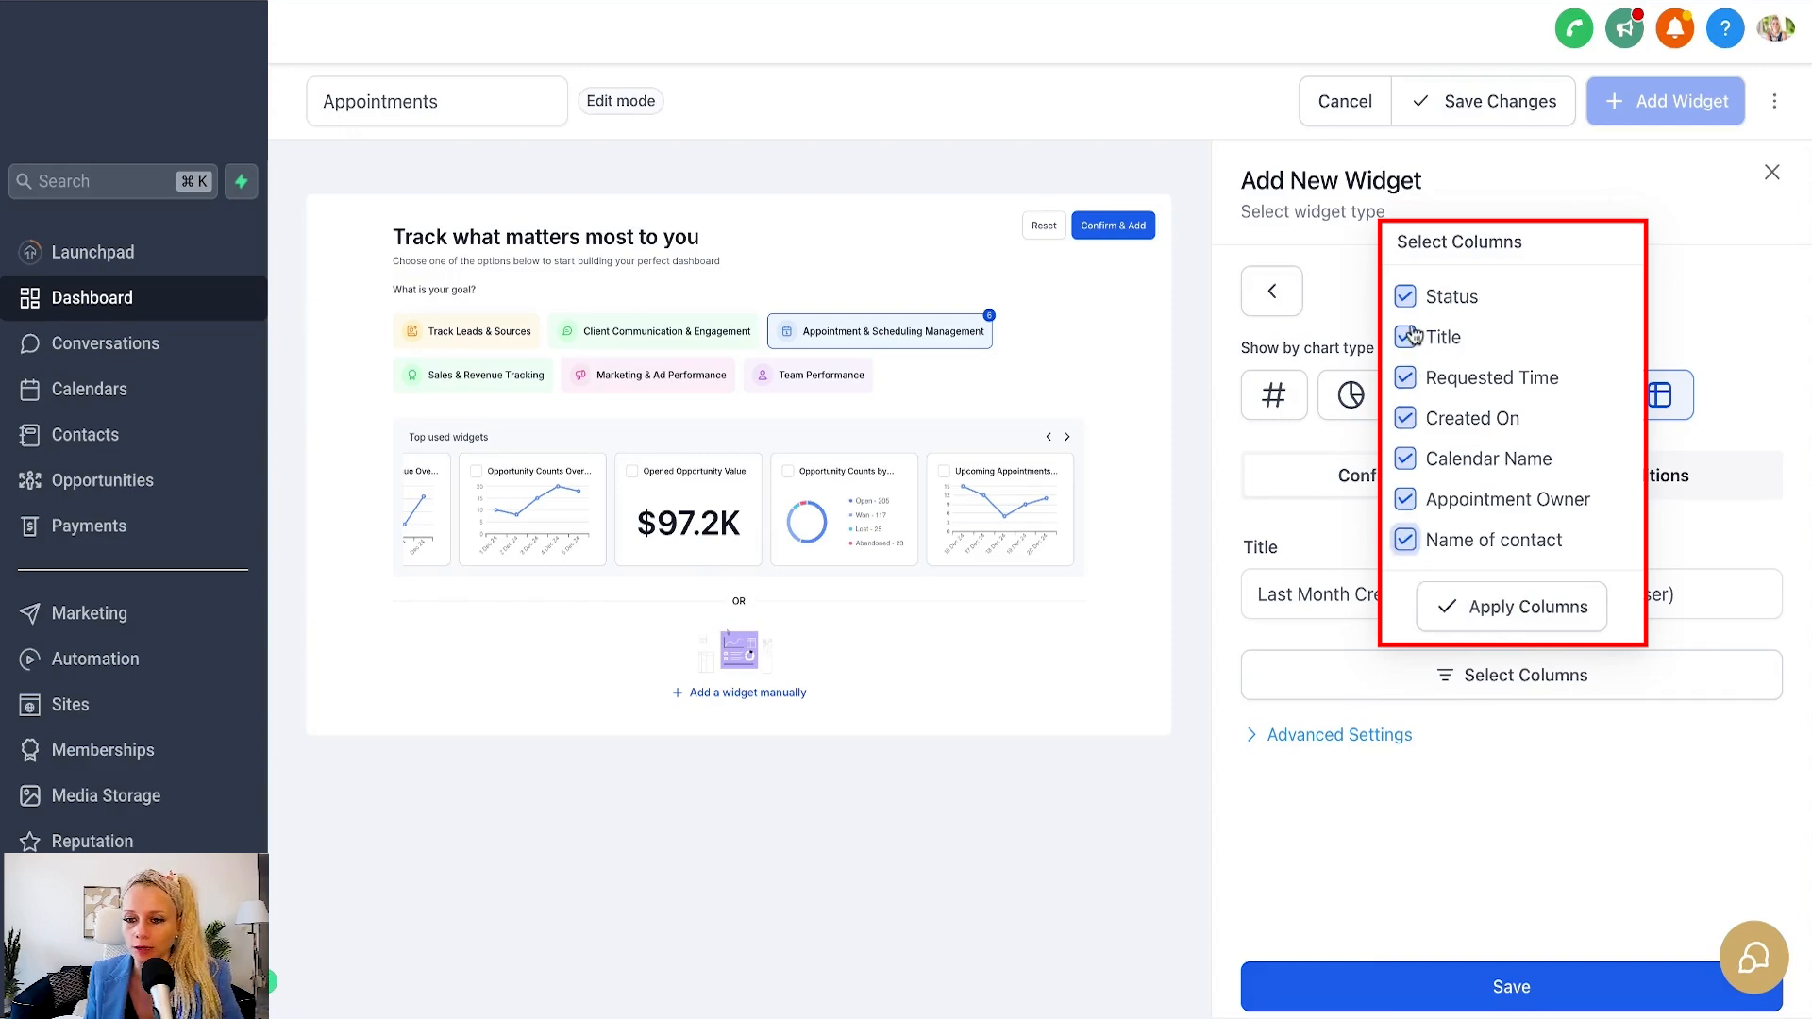
pyautogui.click(1405, 460)
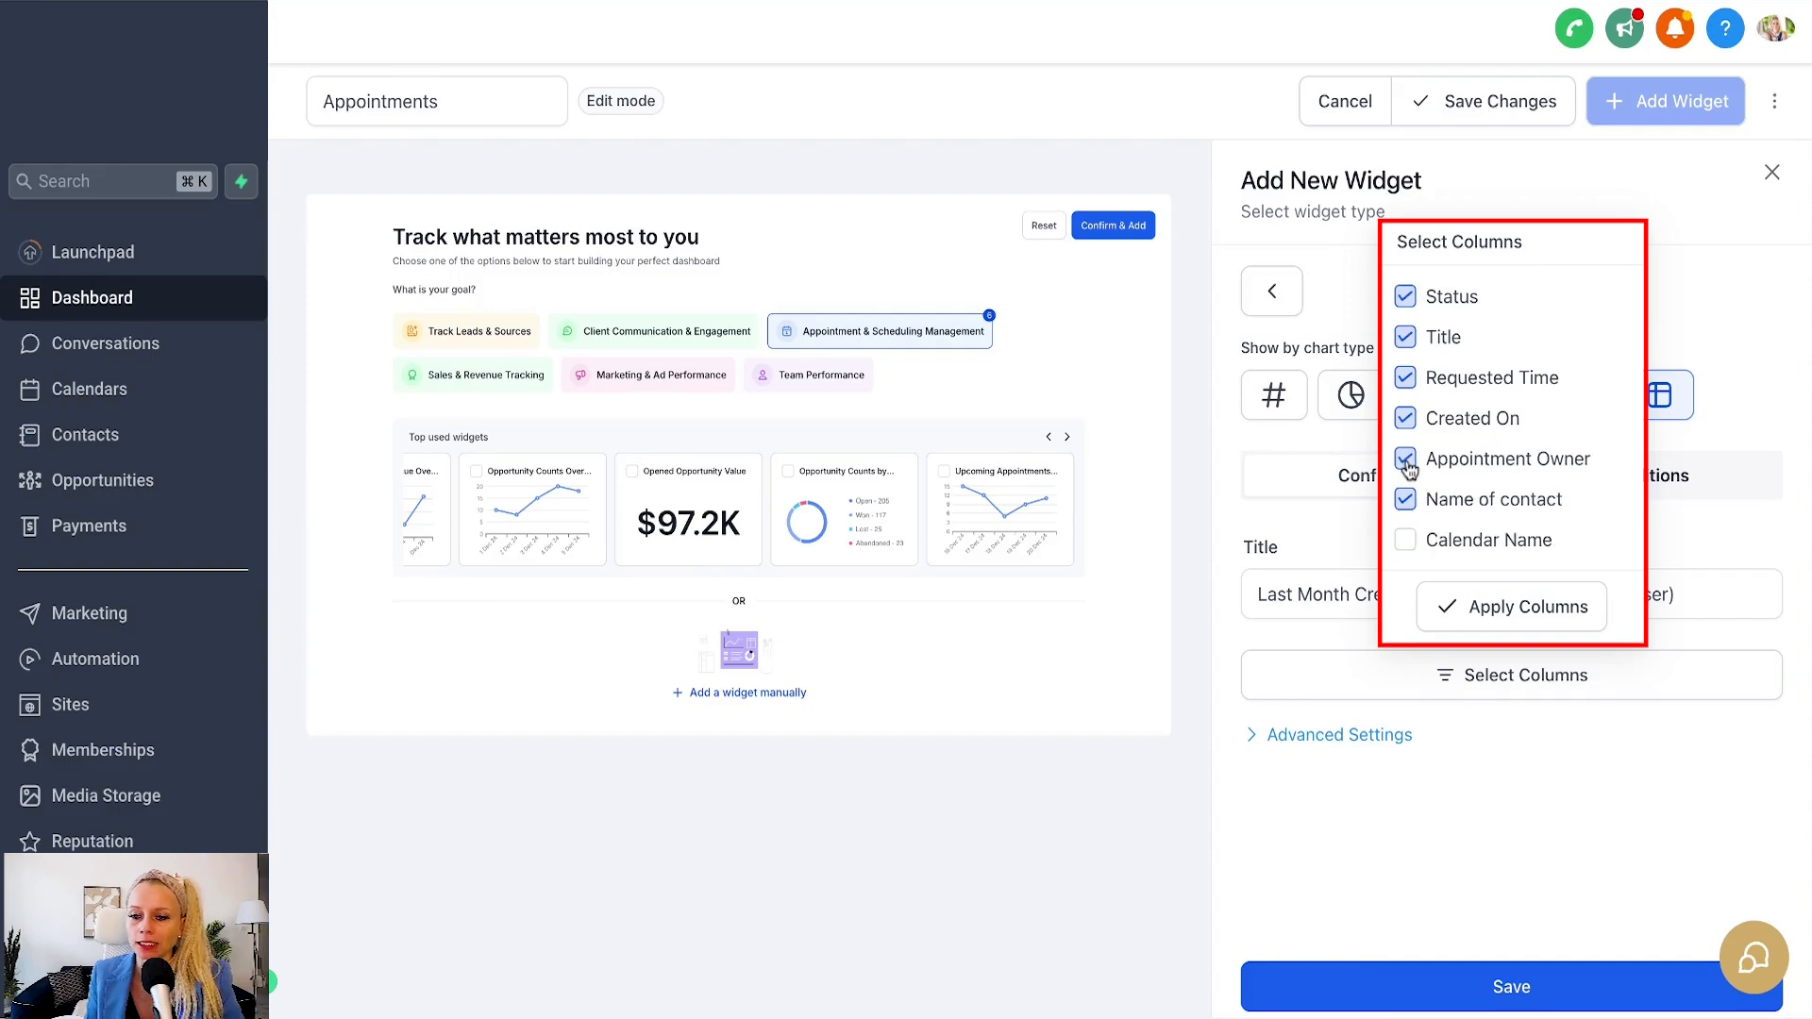
pyautogui.click(1526, 611)
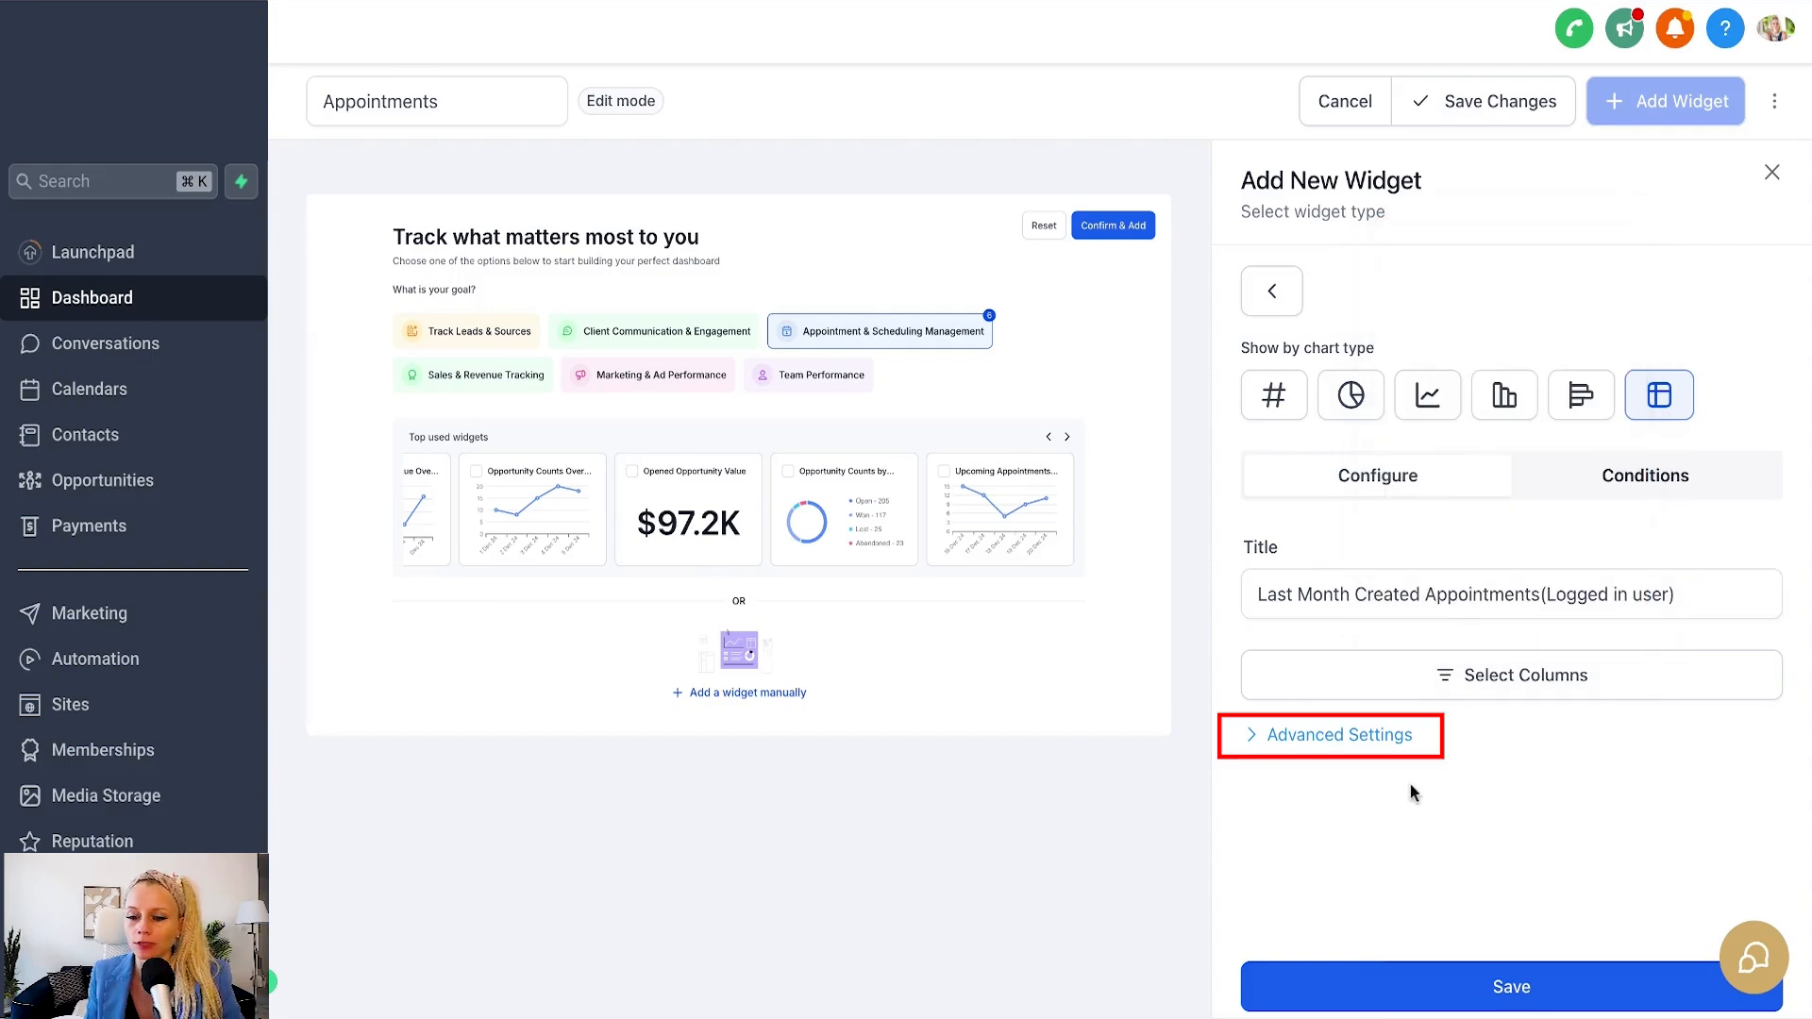
# In the widget's advanced settings, order the table by Requested Time in Descending order.
pyautogui.click(1387, 735)
pyautogui.scroll(-1, 1505, 771)
pyautogui.scroll(-2, 1507, 770)
pyautogui.scroll(1, 1509, 768)
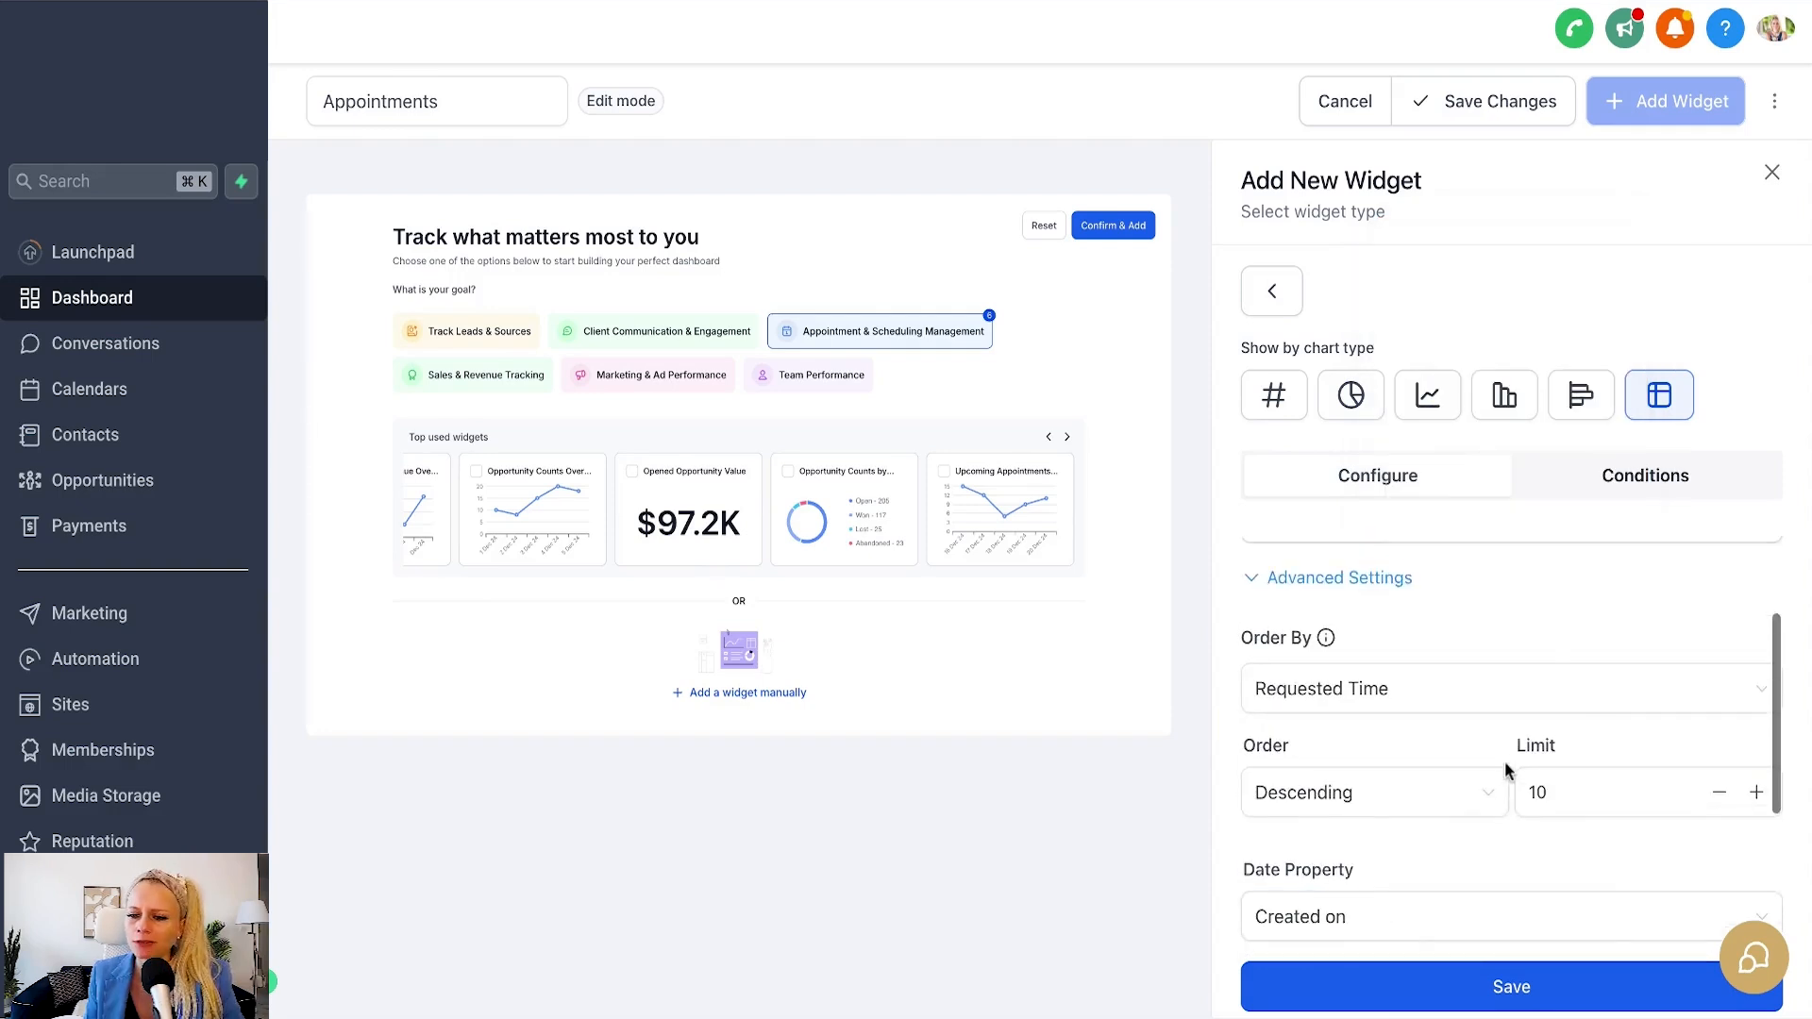
pyautogui.scroll(-1, 1258, 748)
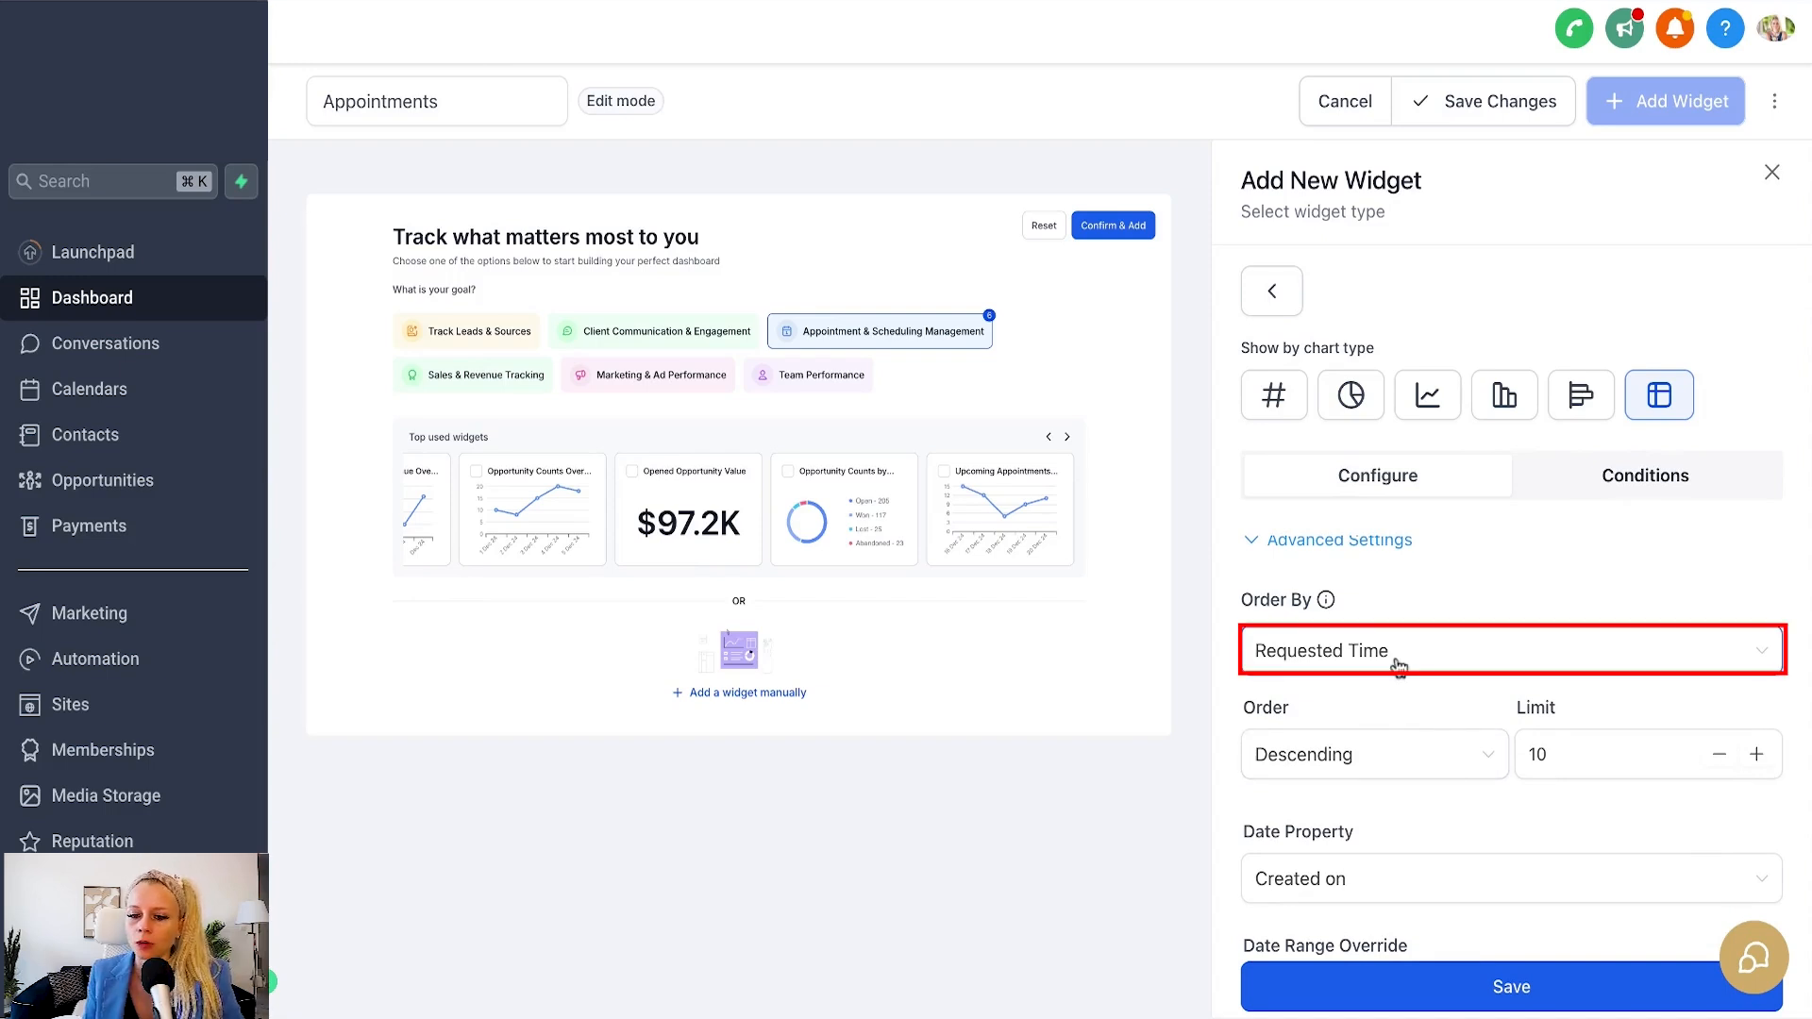
pyautogui.click(1451, 660)
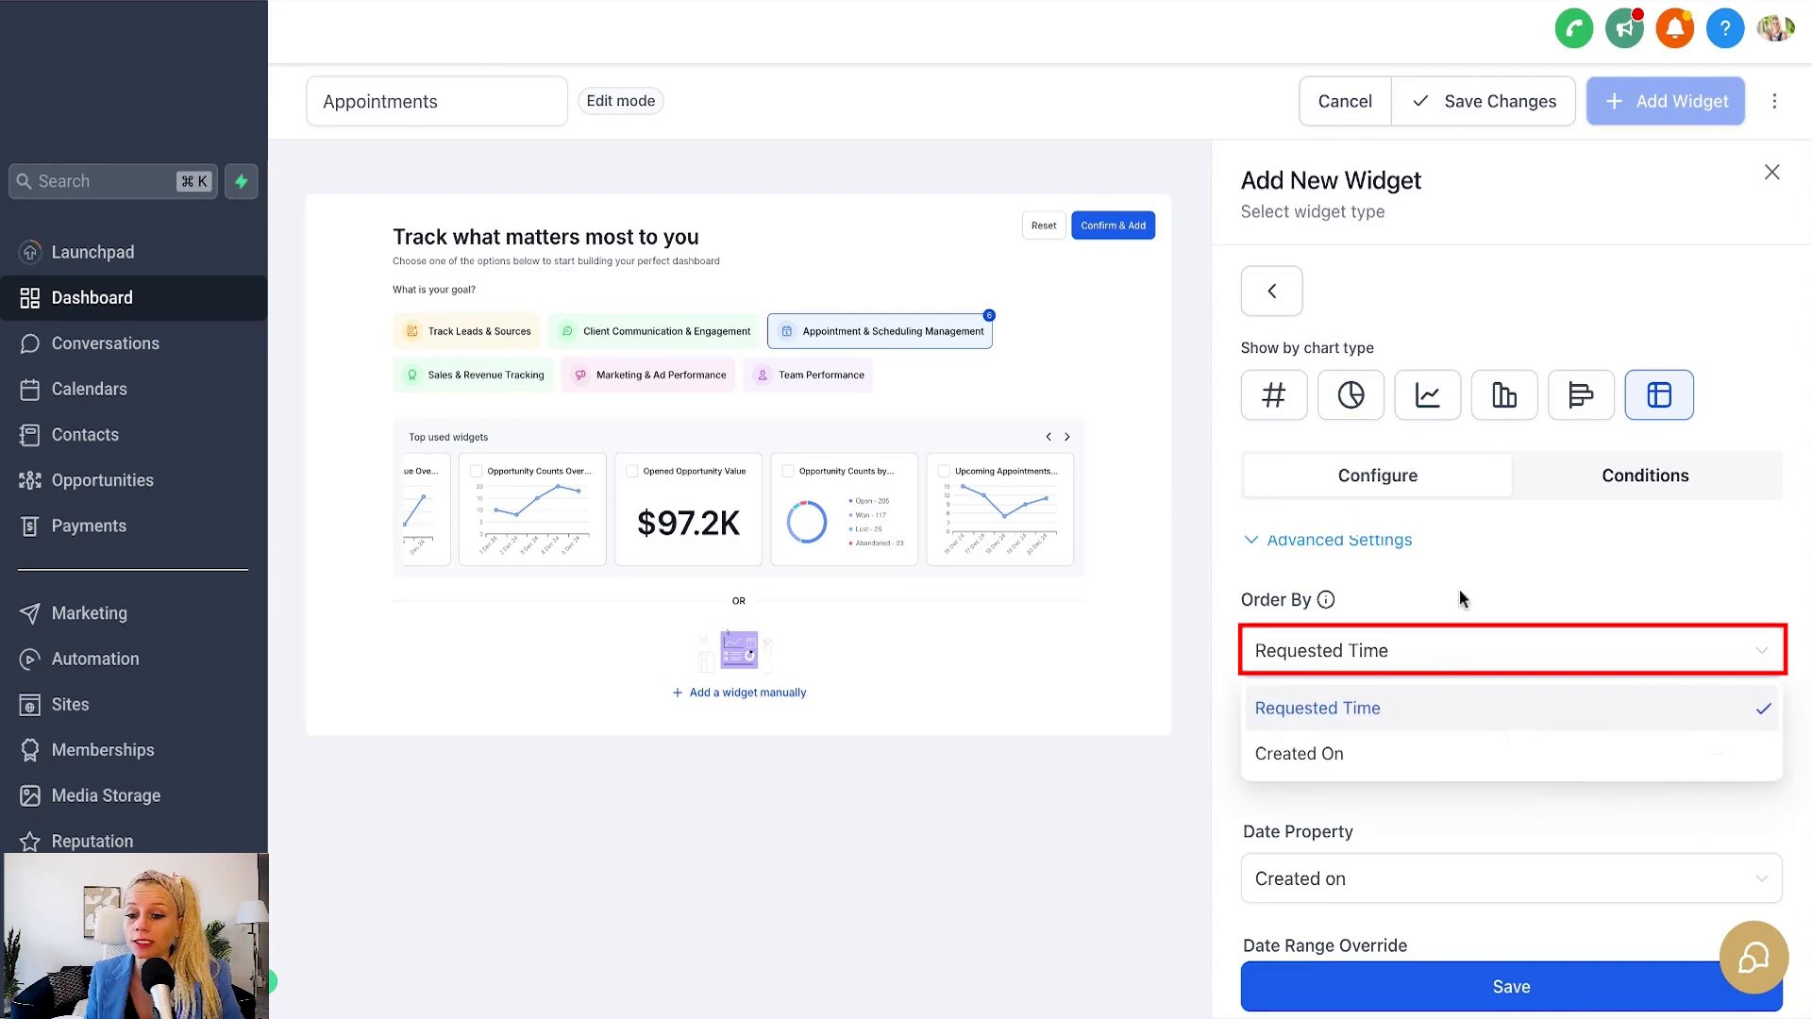
pyautogui.click(1434, 704)
pyautogui.click(1388, 779)
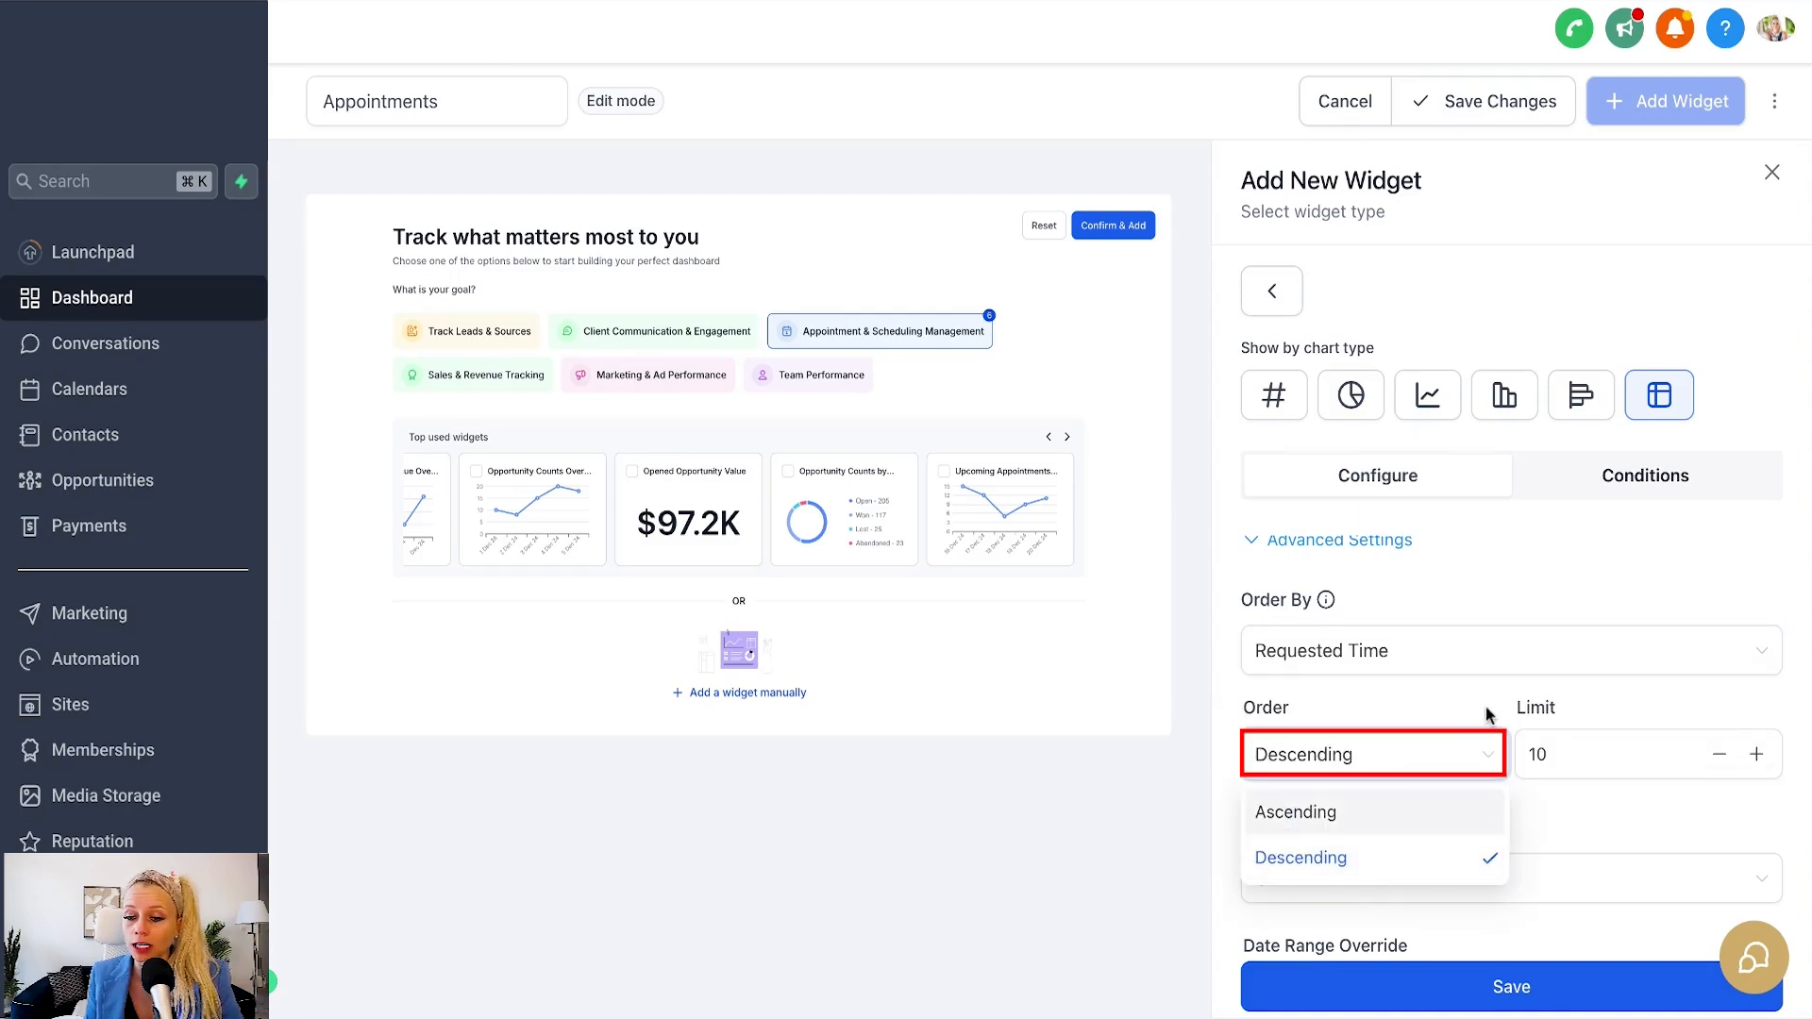
pyautogui.click(1456, 725)
# Set the widget's Comparison Date Range to Previous Month.
pyautogui.scroll(-2, 1457, 720)
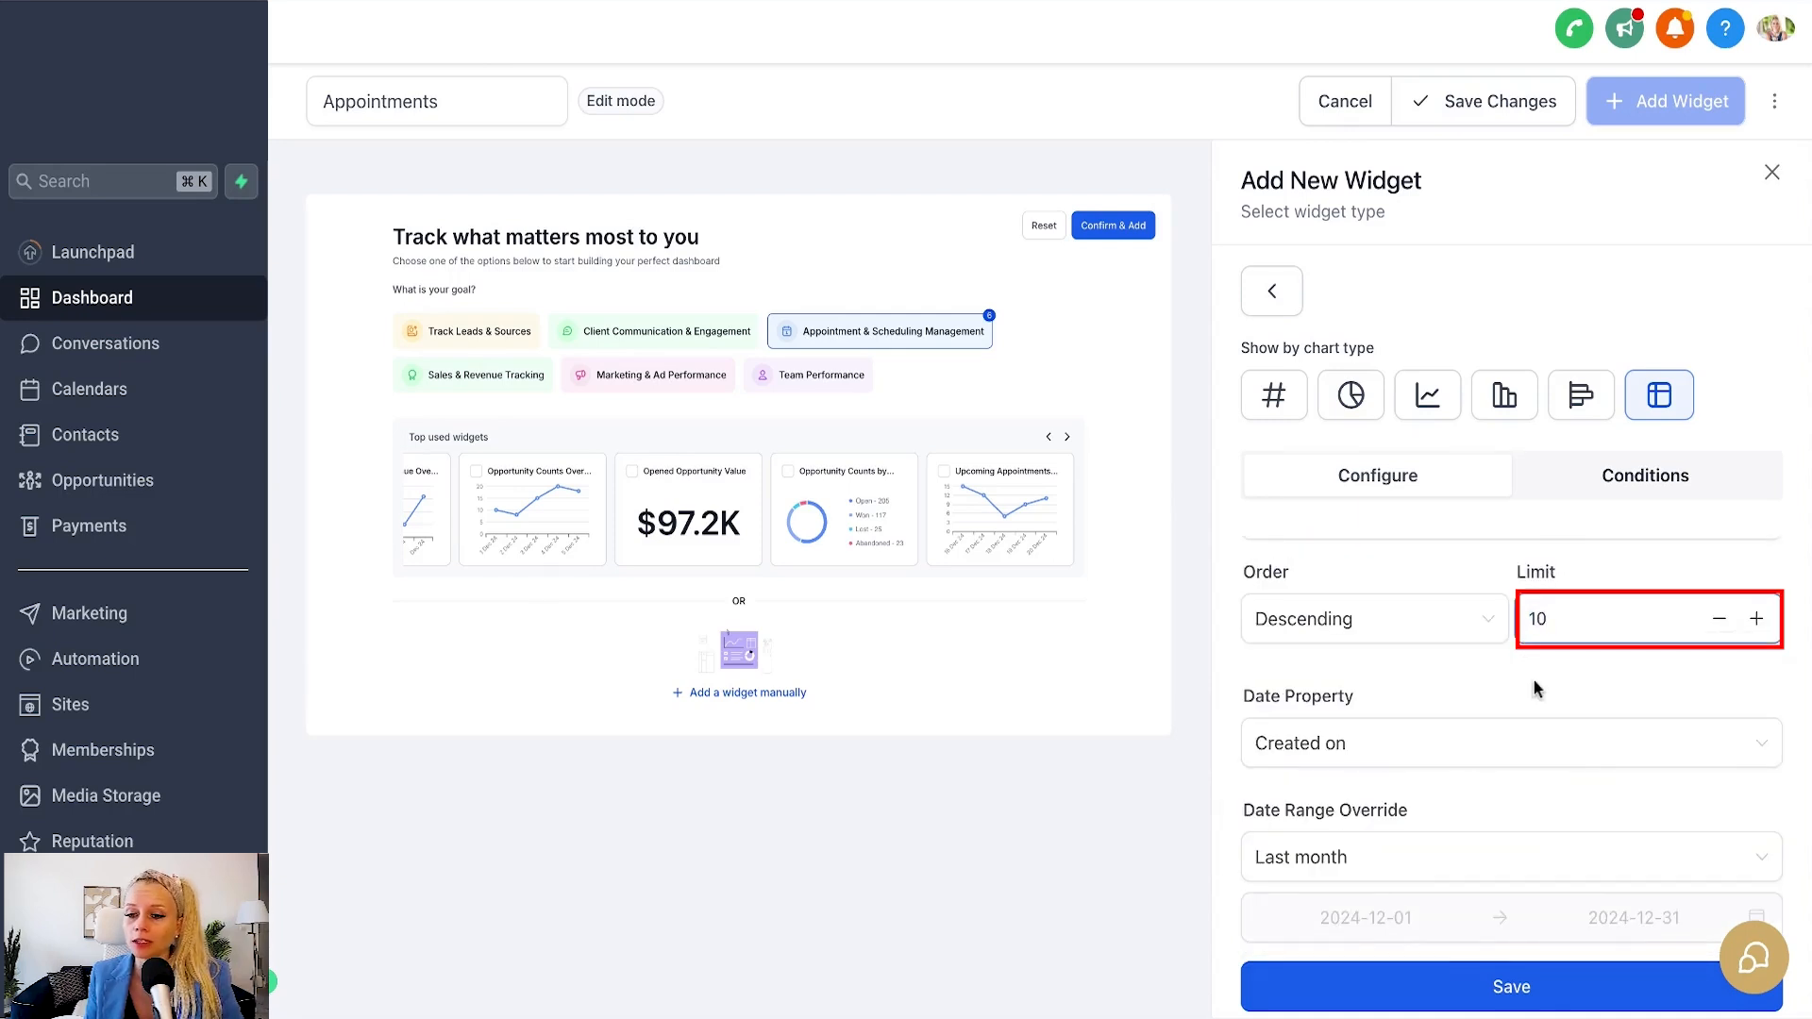
pyautogui.scroll(-1, 1564, 678)
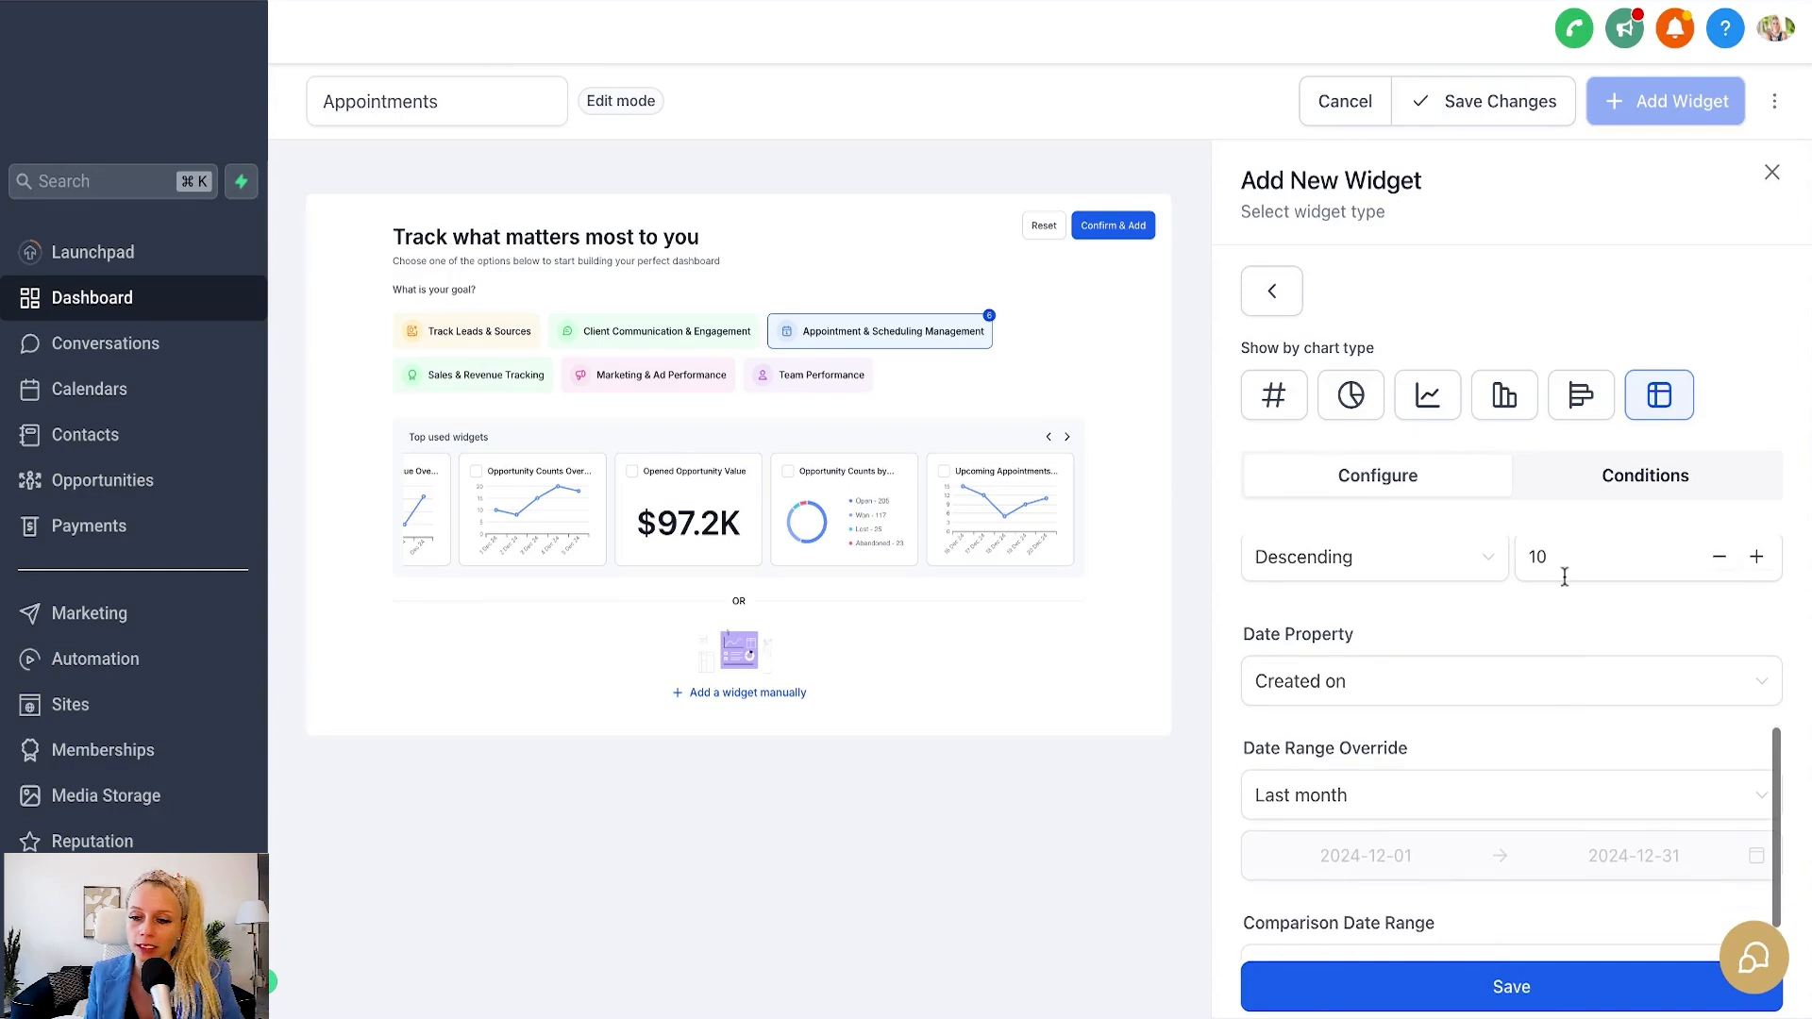
pyautogui.scroll(-2, 1517, 643)
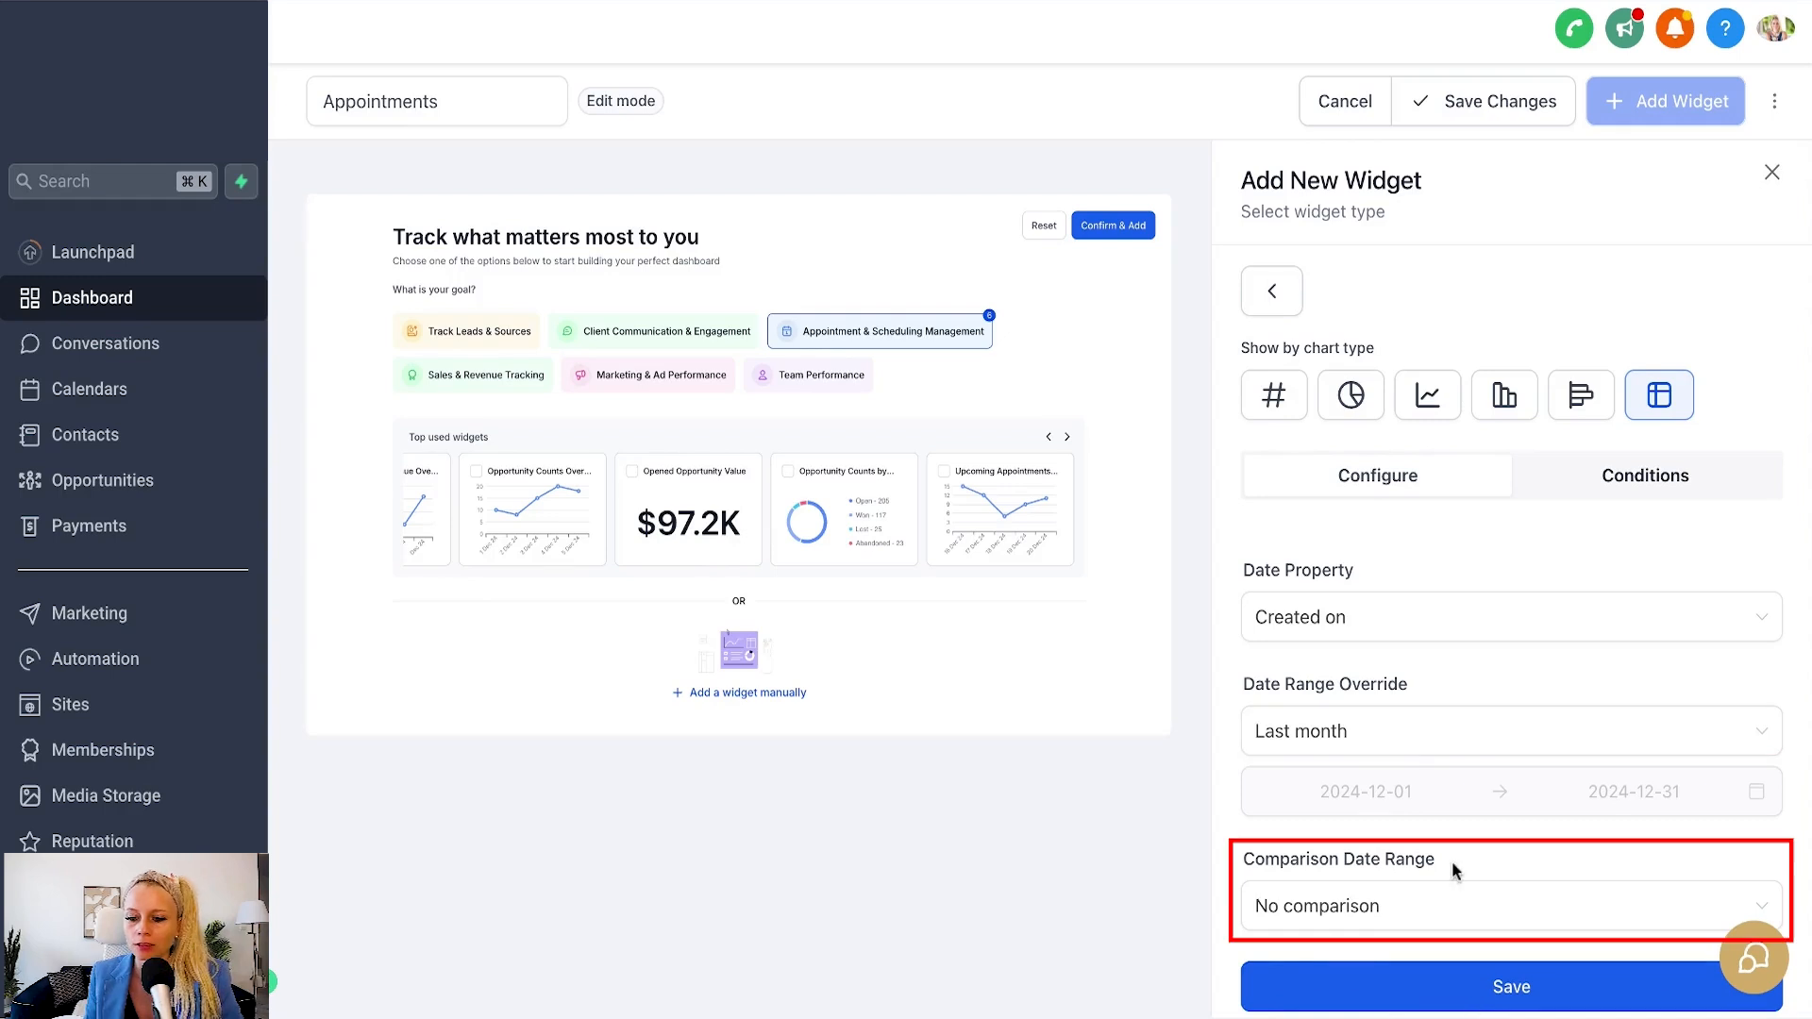
pyautogui.moveTo(1451, 861); pyautogui.dragTo(1371, 865)
pyautogui.moveTo(1261, 870); pyautogui.dragTo(1244, 863)
pyautogui.click(1340, 905)
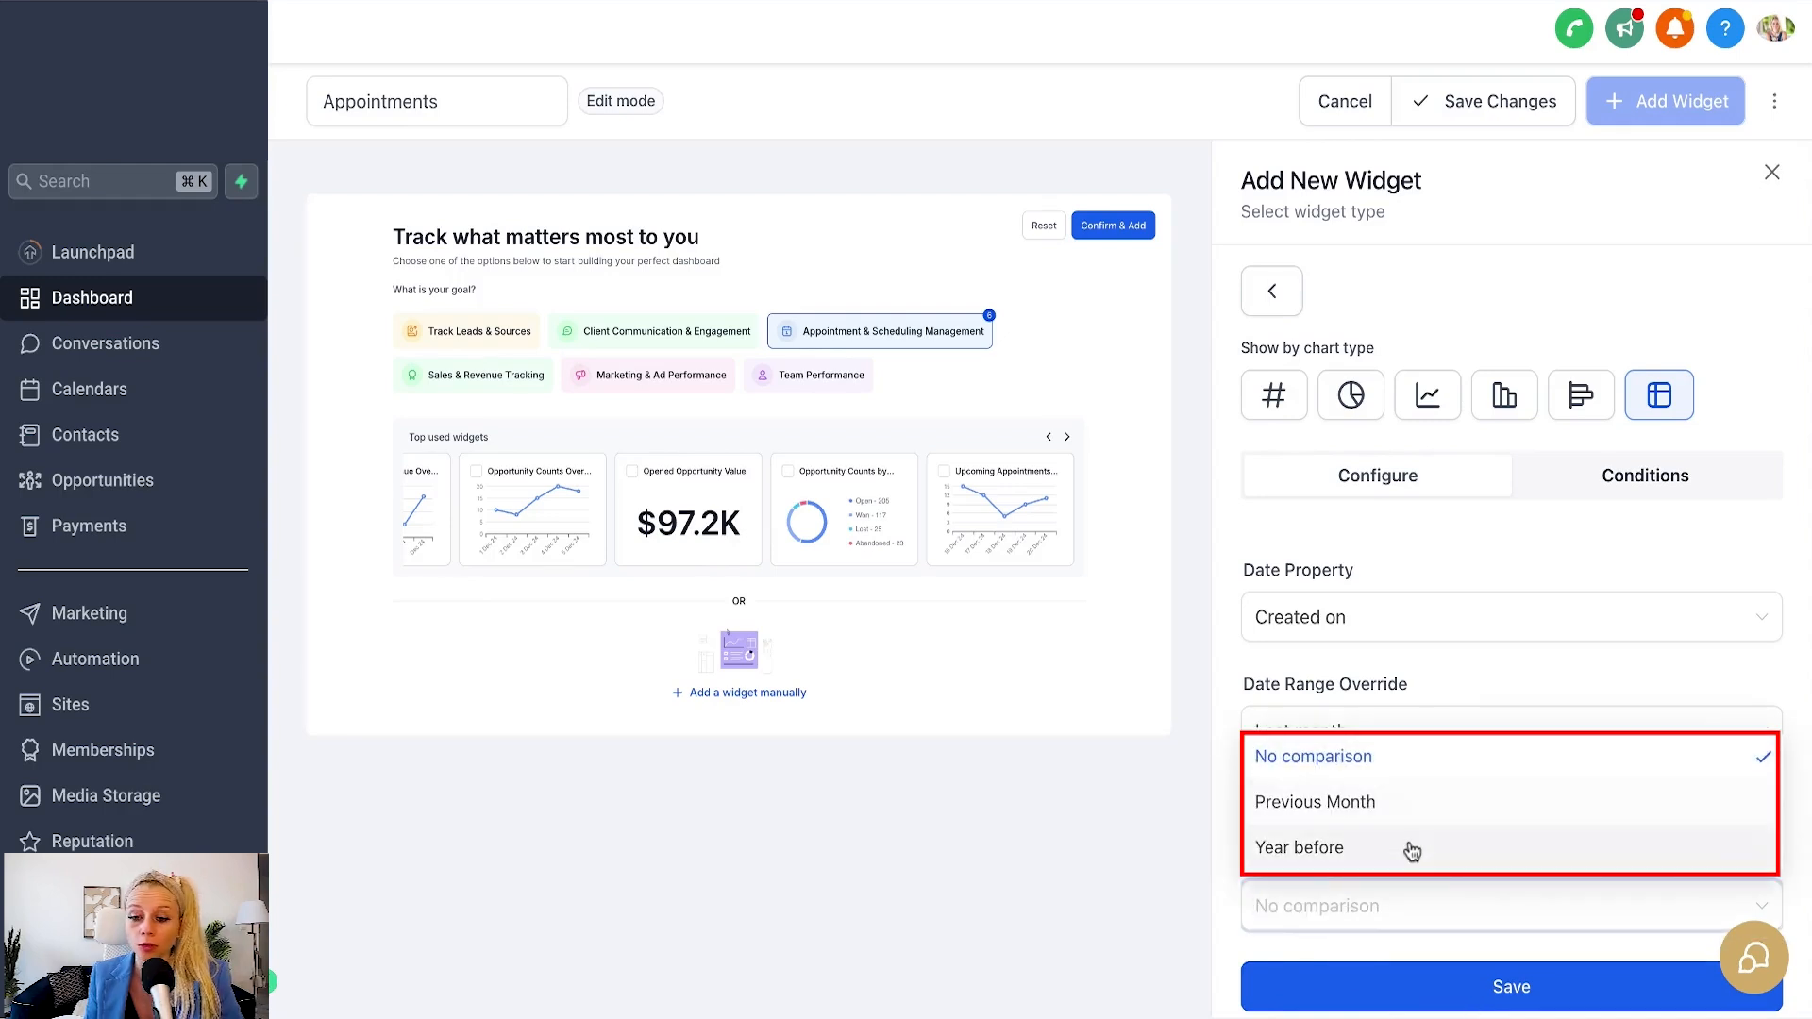
pyautogui.click(1406, 804)
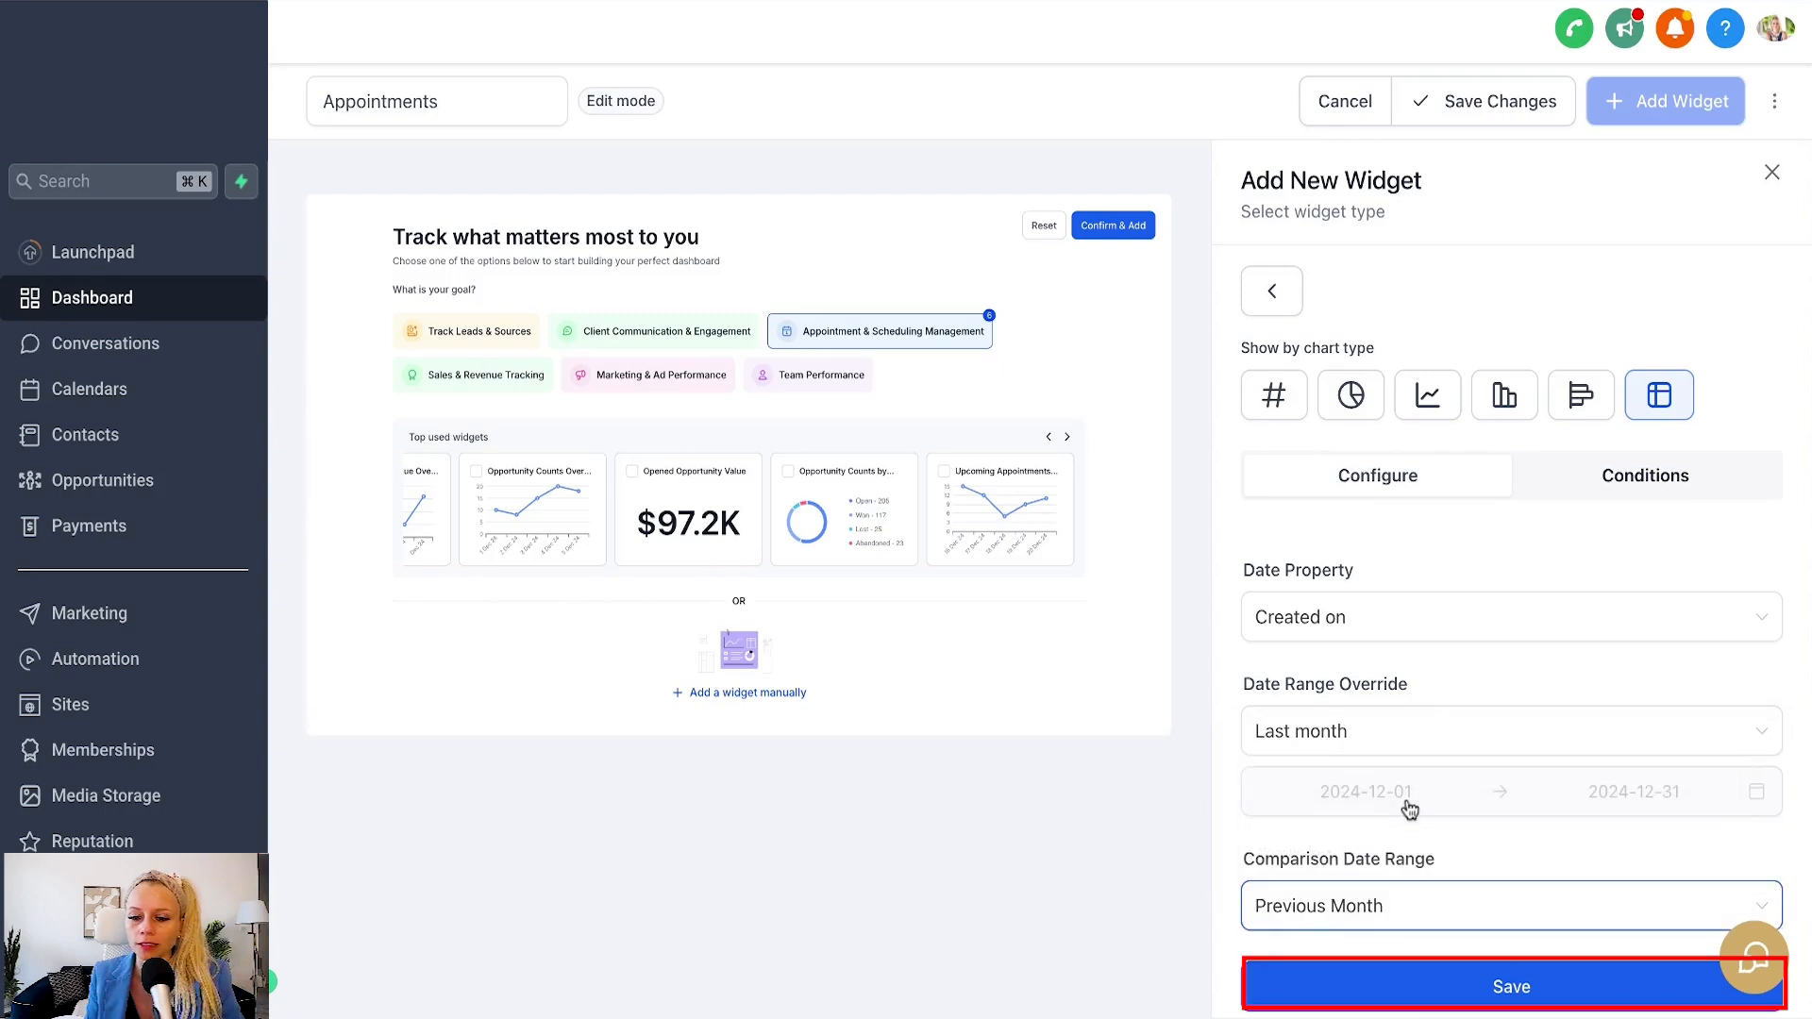
# Save the table widget, close its editor and save the dashboard changes.
pyautogui.click(1521, 989)
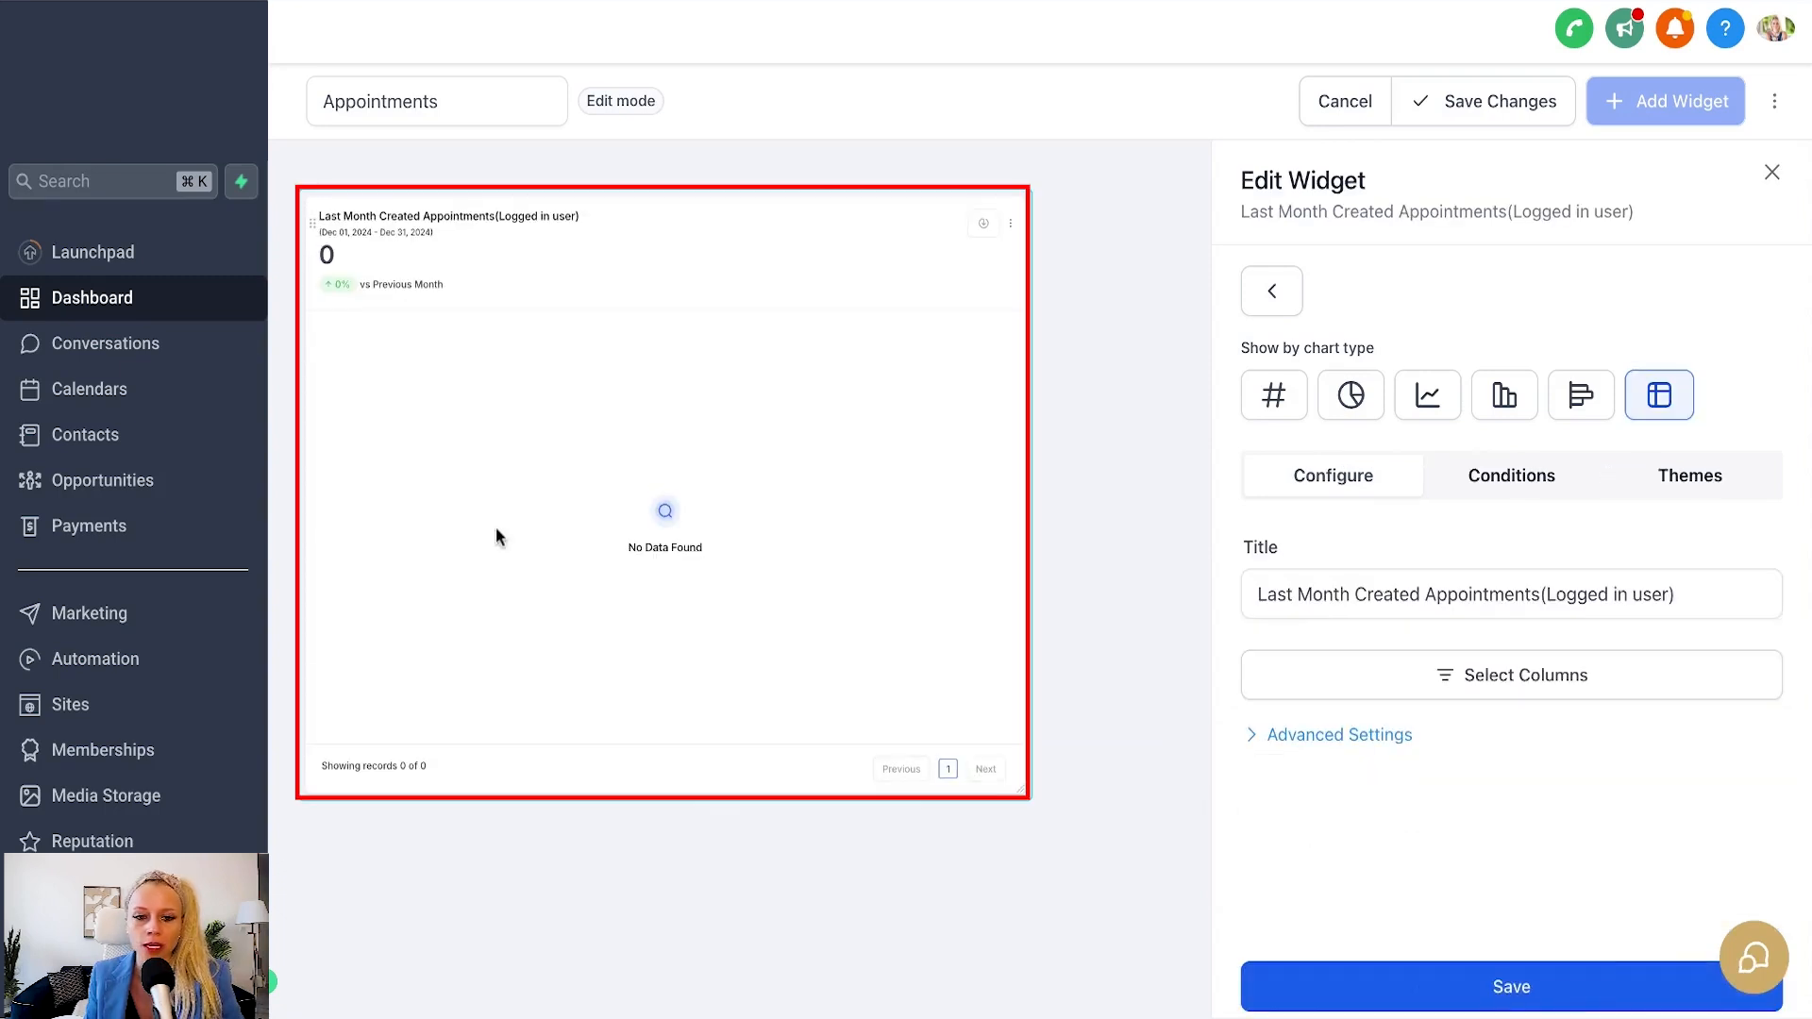
pyautogui.click(1771, 175)
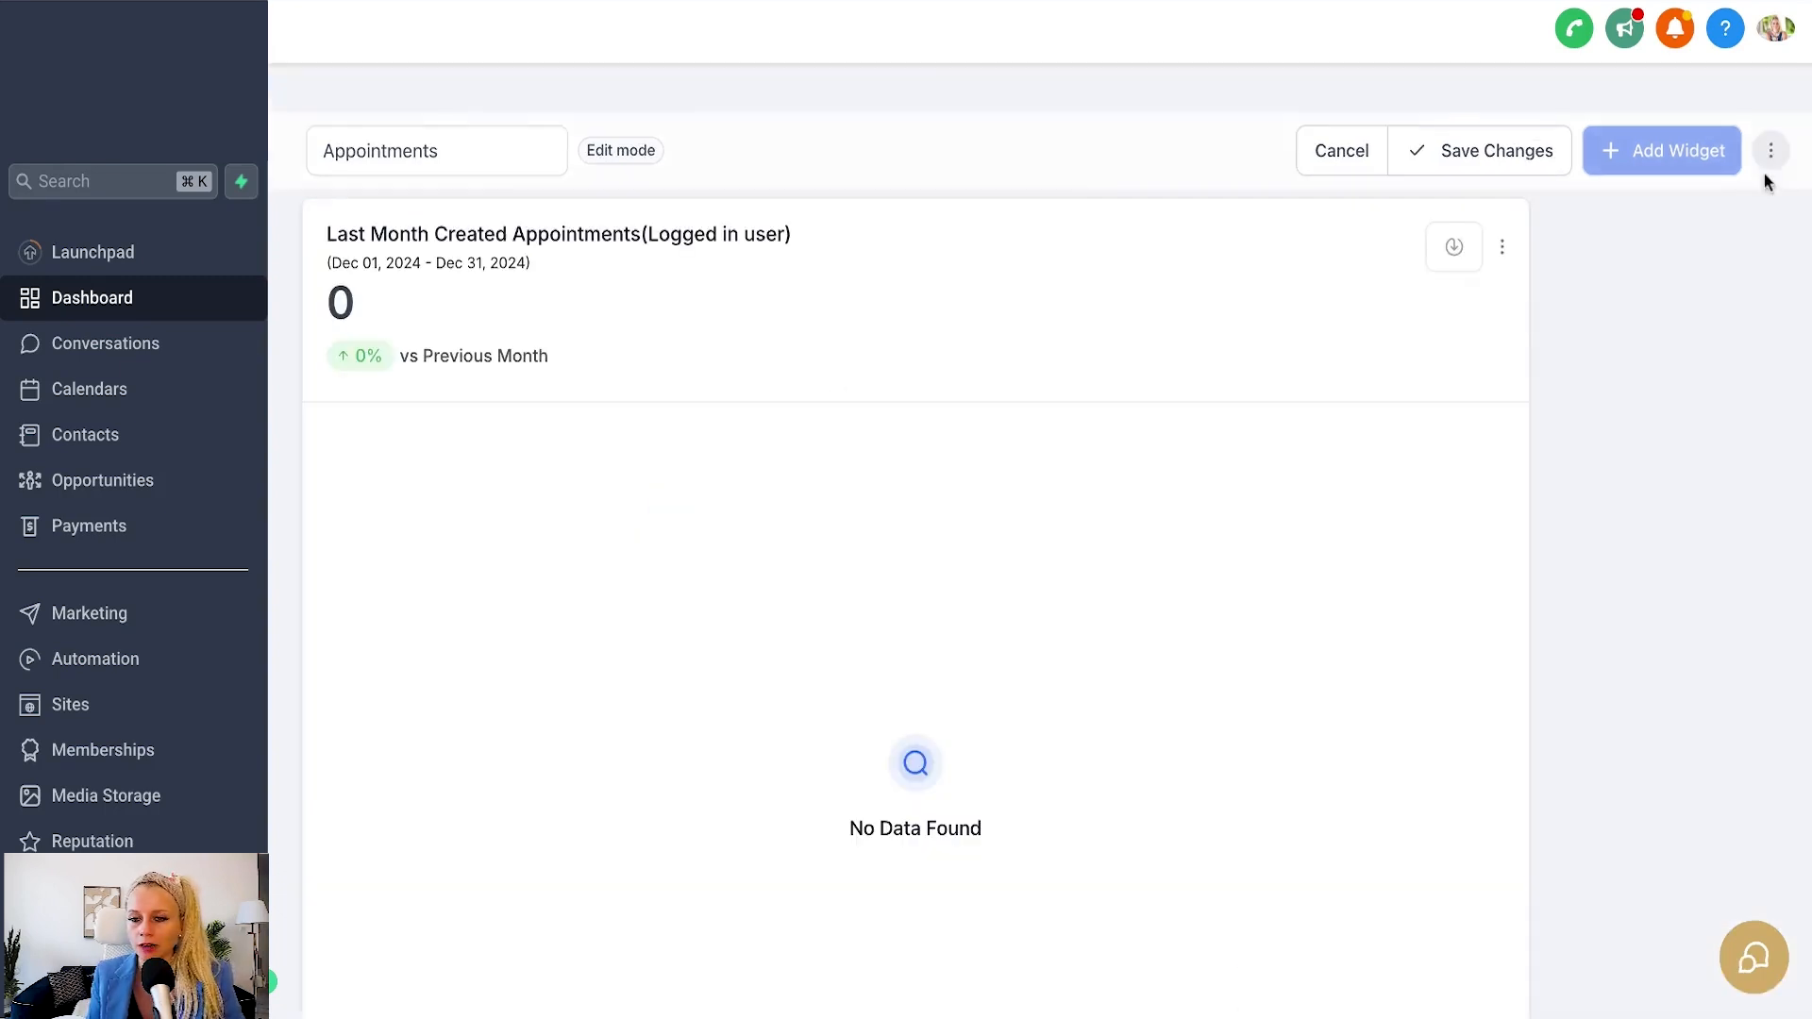
pyautogui.click(1513, 148)
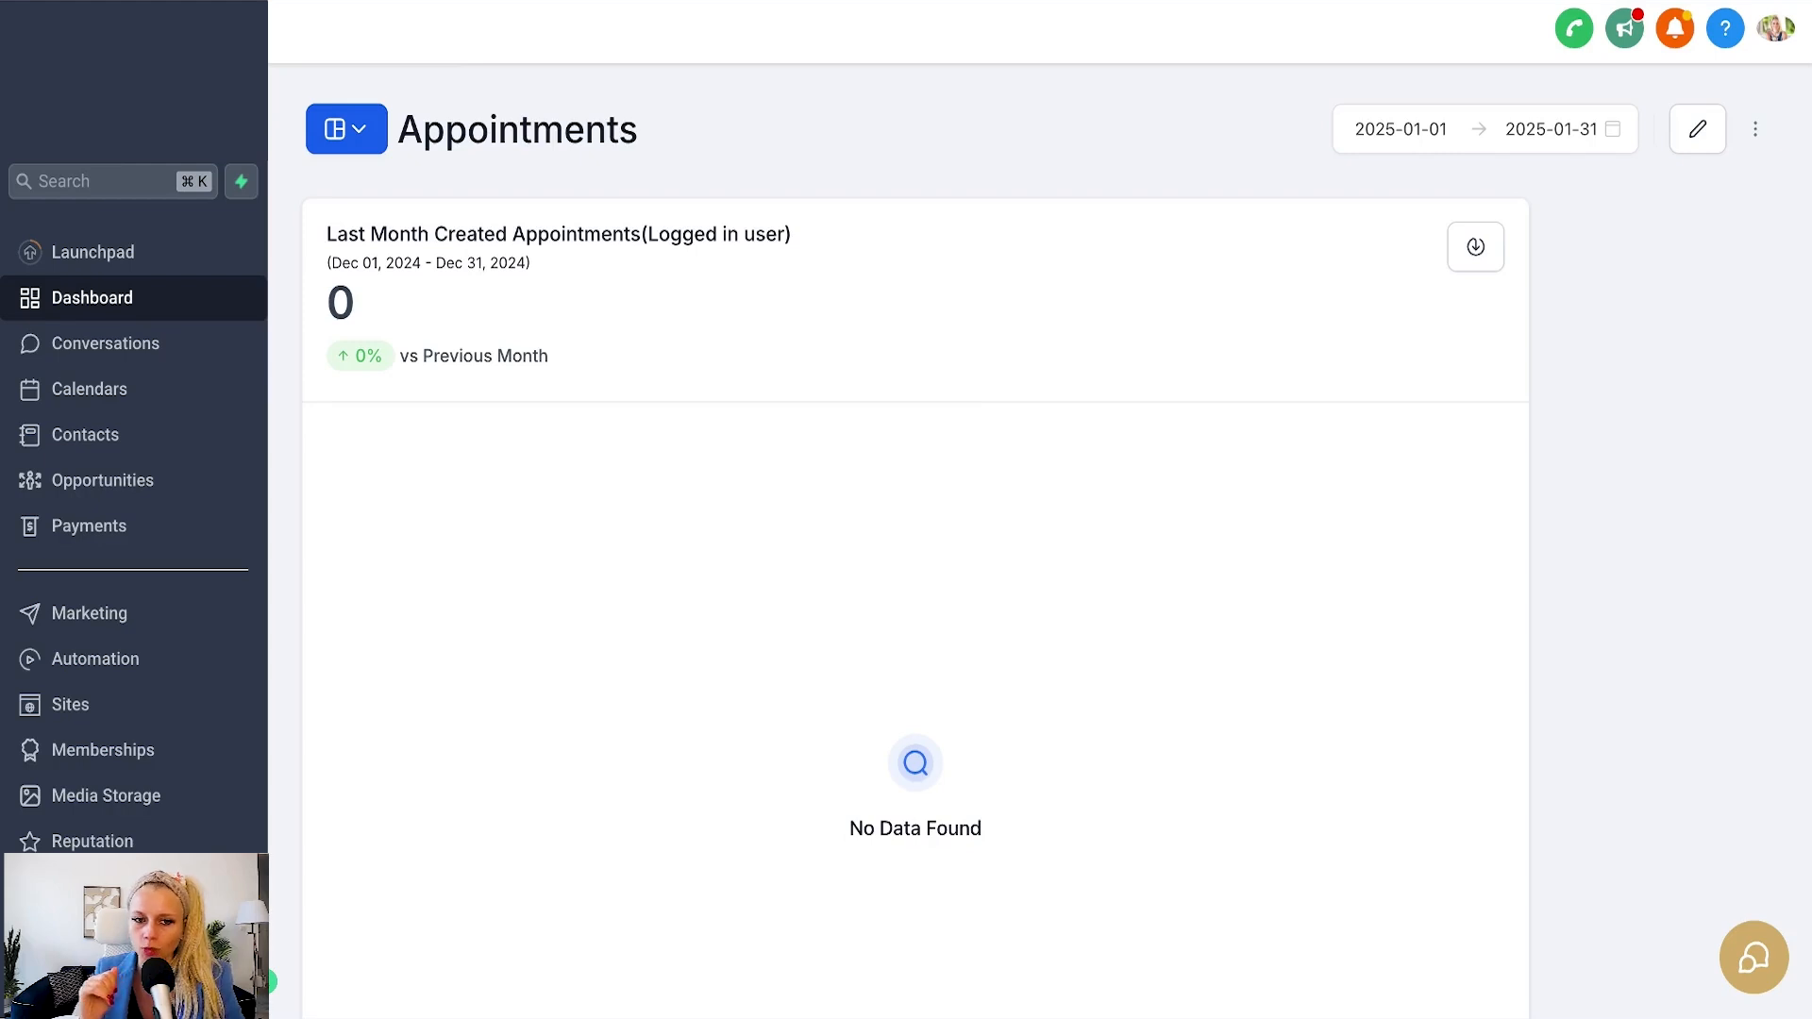
# Delete the Appointments dashboard.
pyautogui.click(1755, 129)
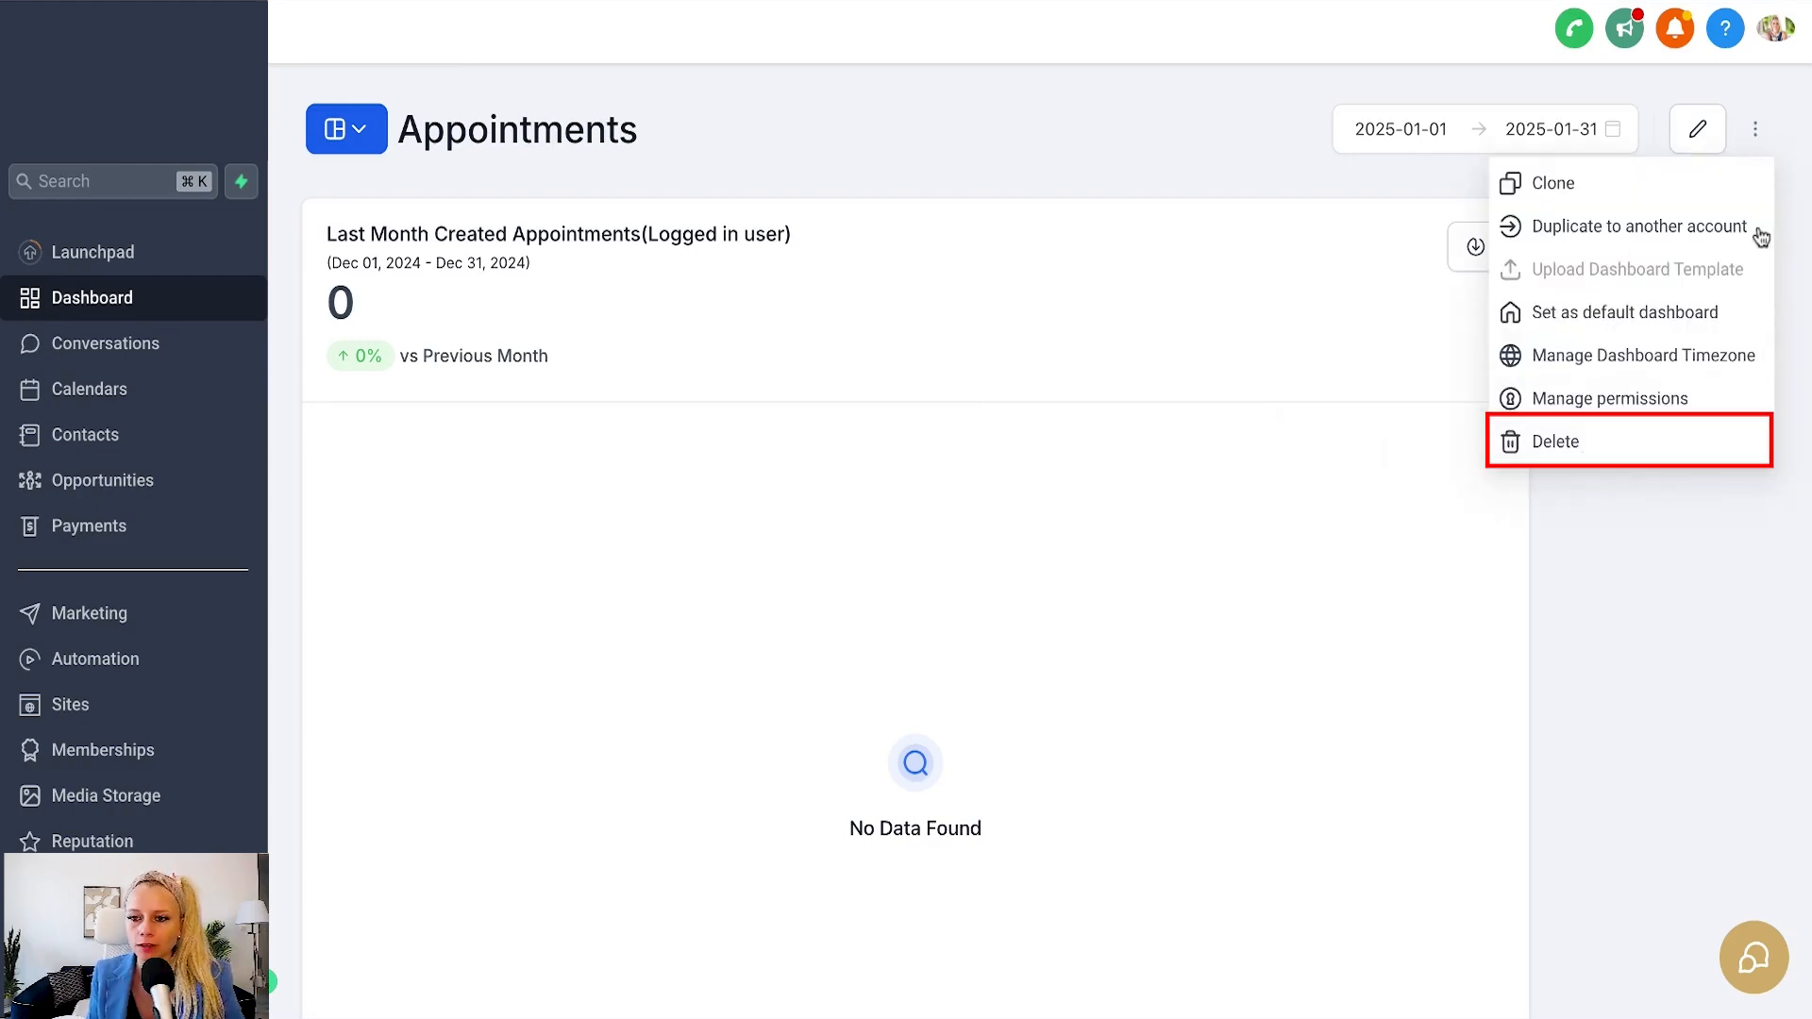
pyautogui.click(1563, 444)
pyautogui.click(1165, 614)
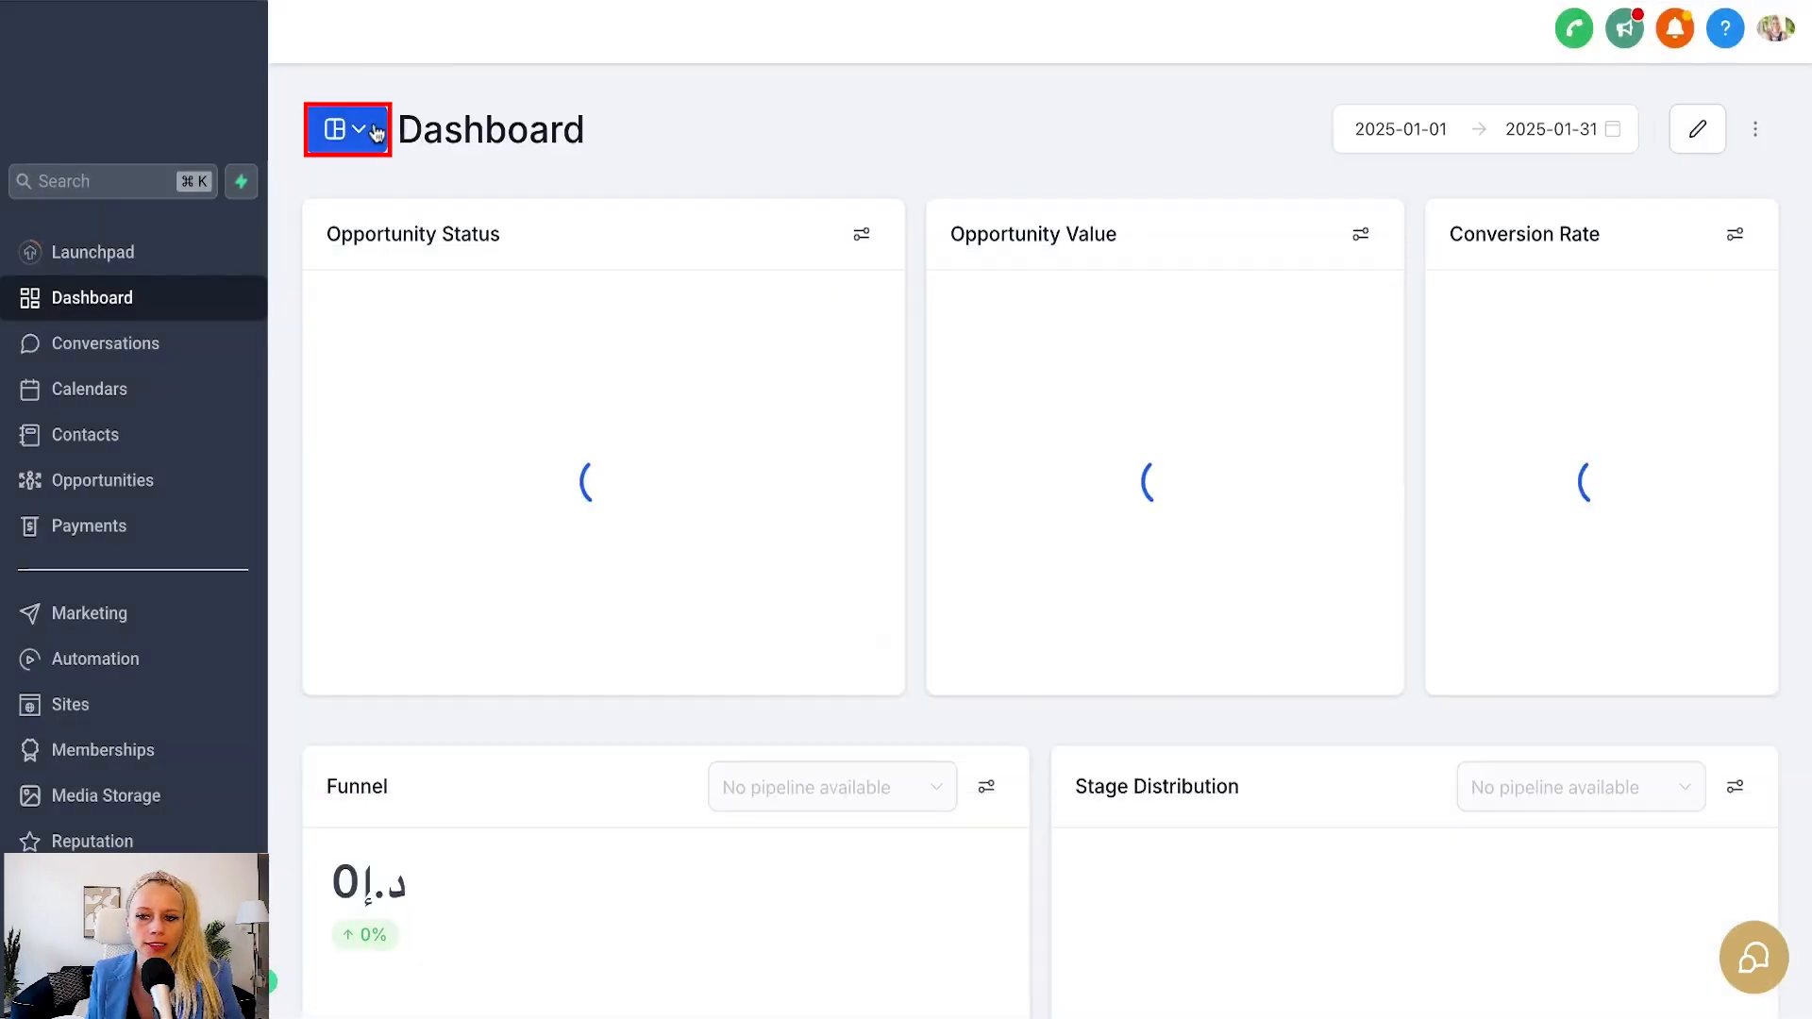
# Start a new blank dashboard and name it Appointnents.
pyautogui.click(364, 132)
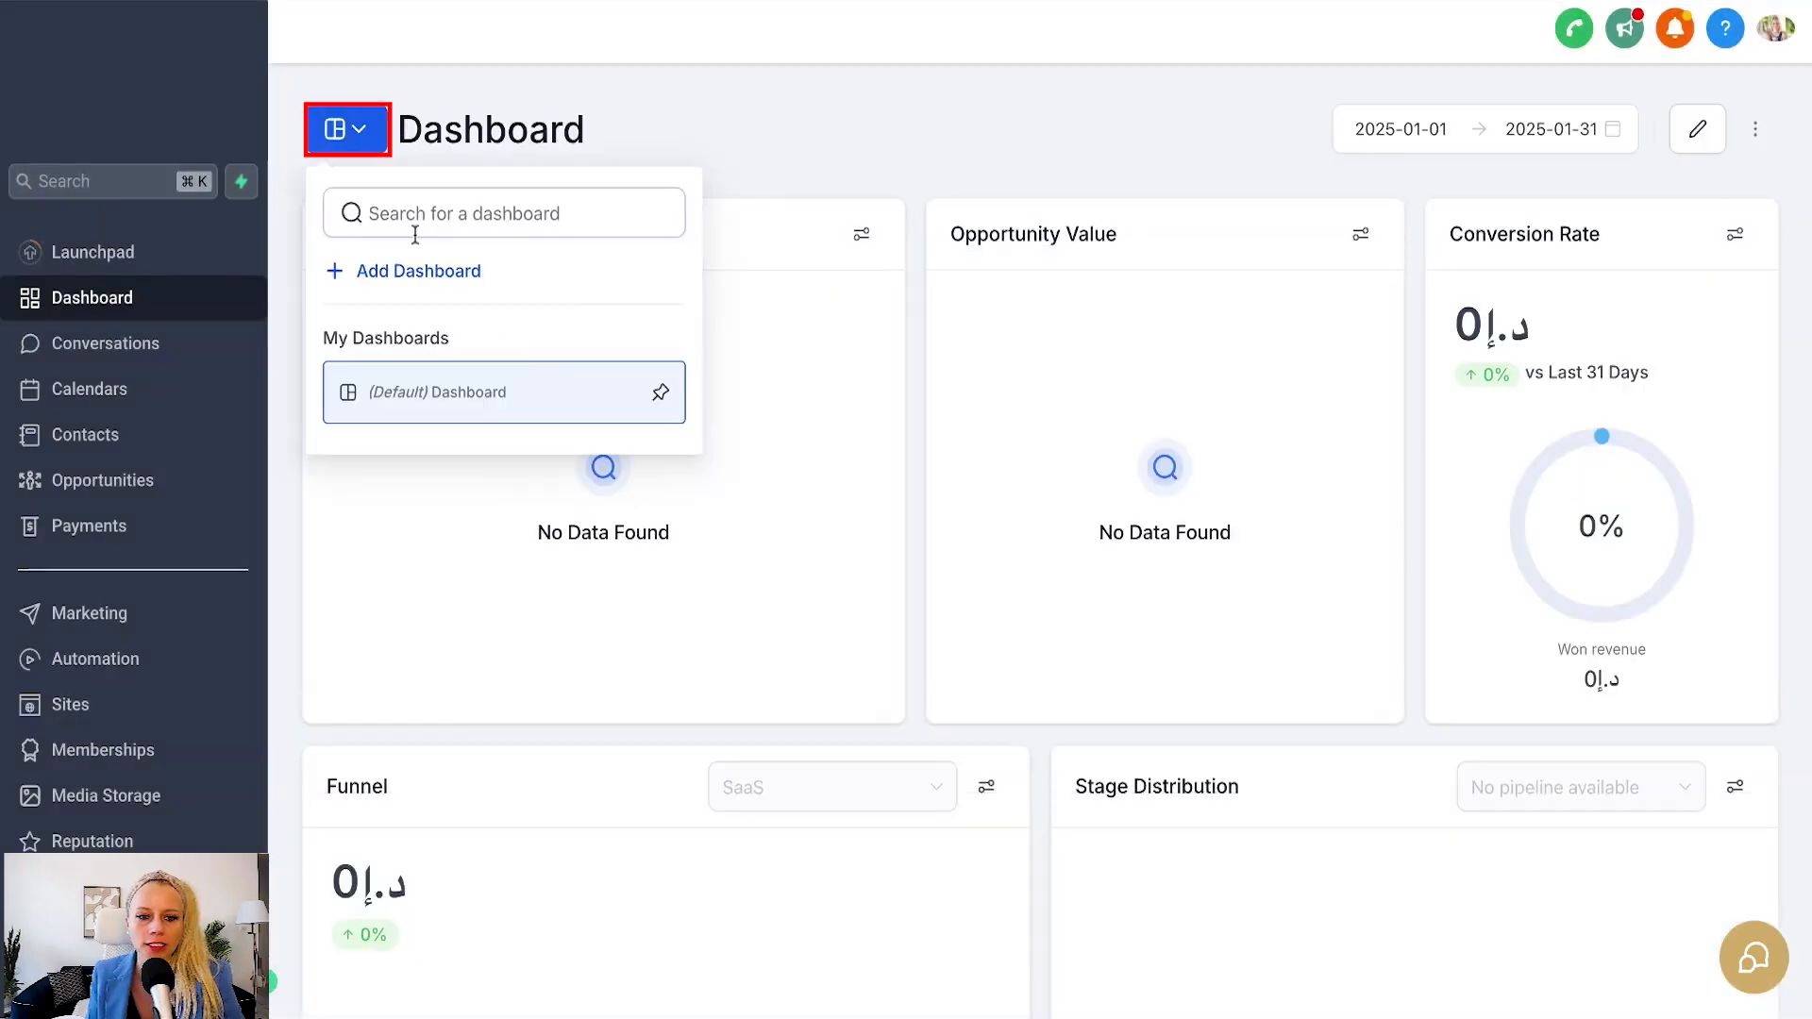
pyautogui.click(432, 278)
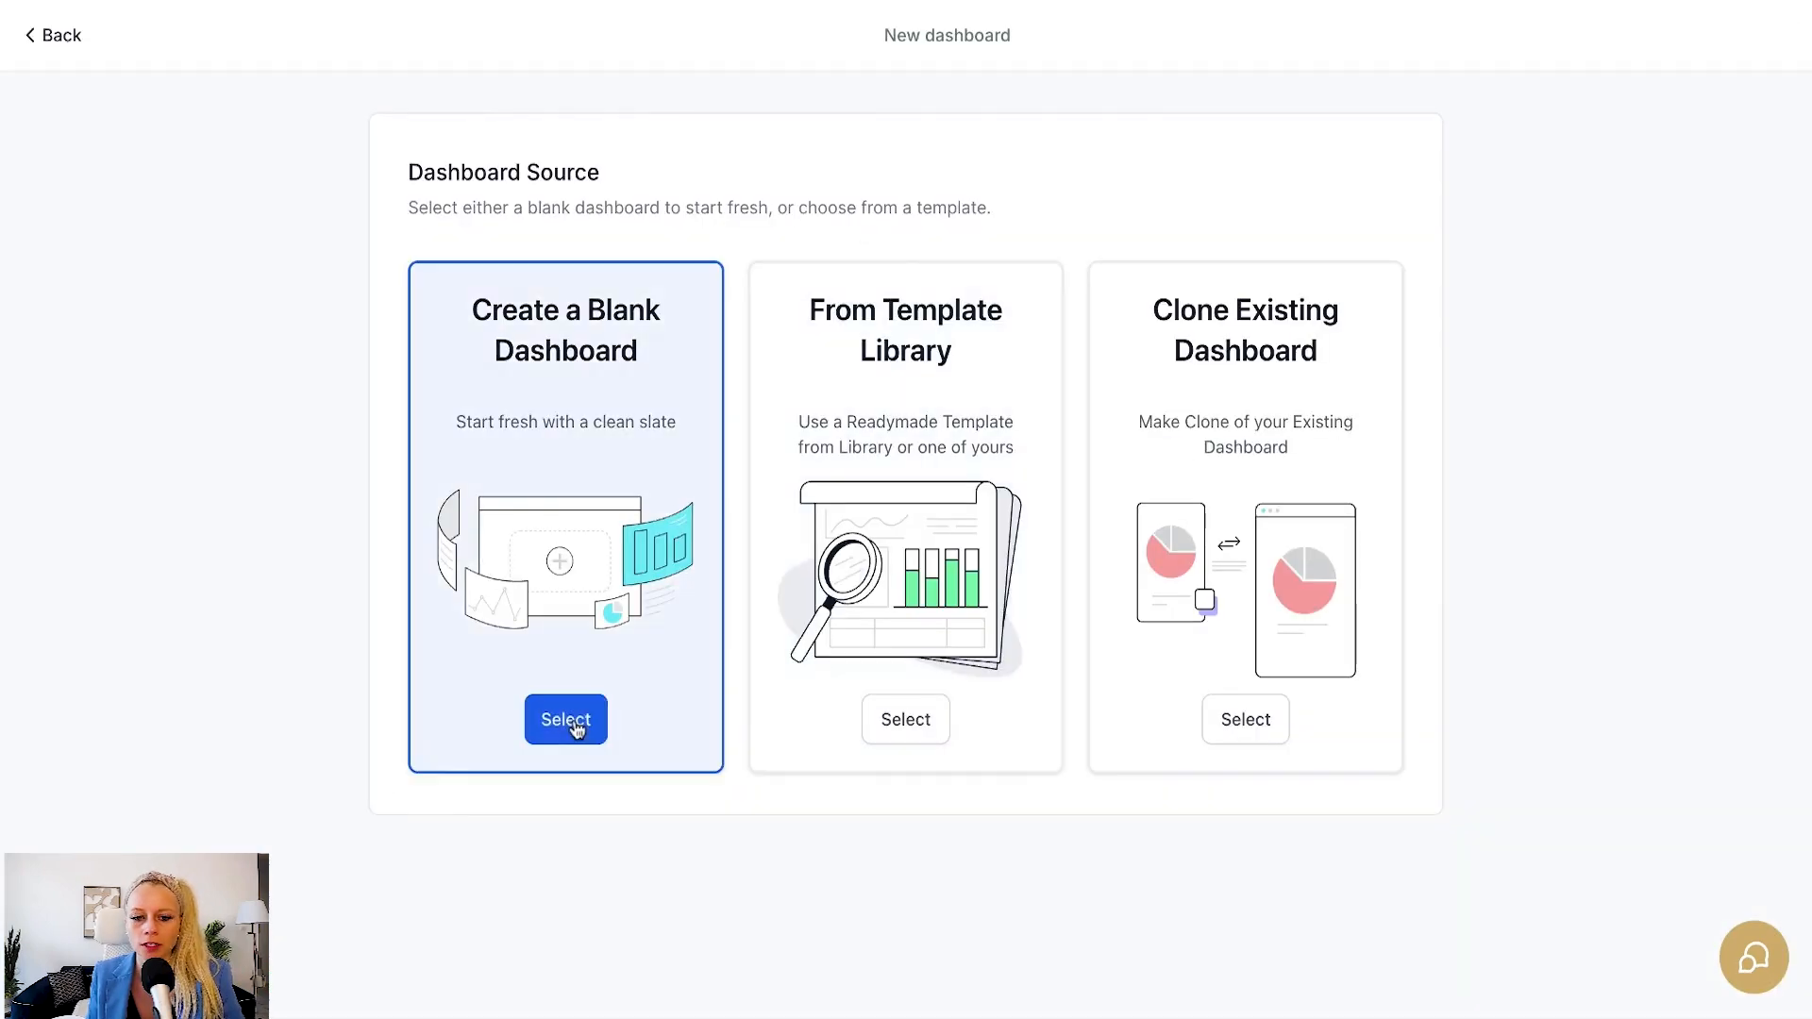
pyautogui.click(565, 719)
pyautogui.write('Appointnents')
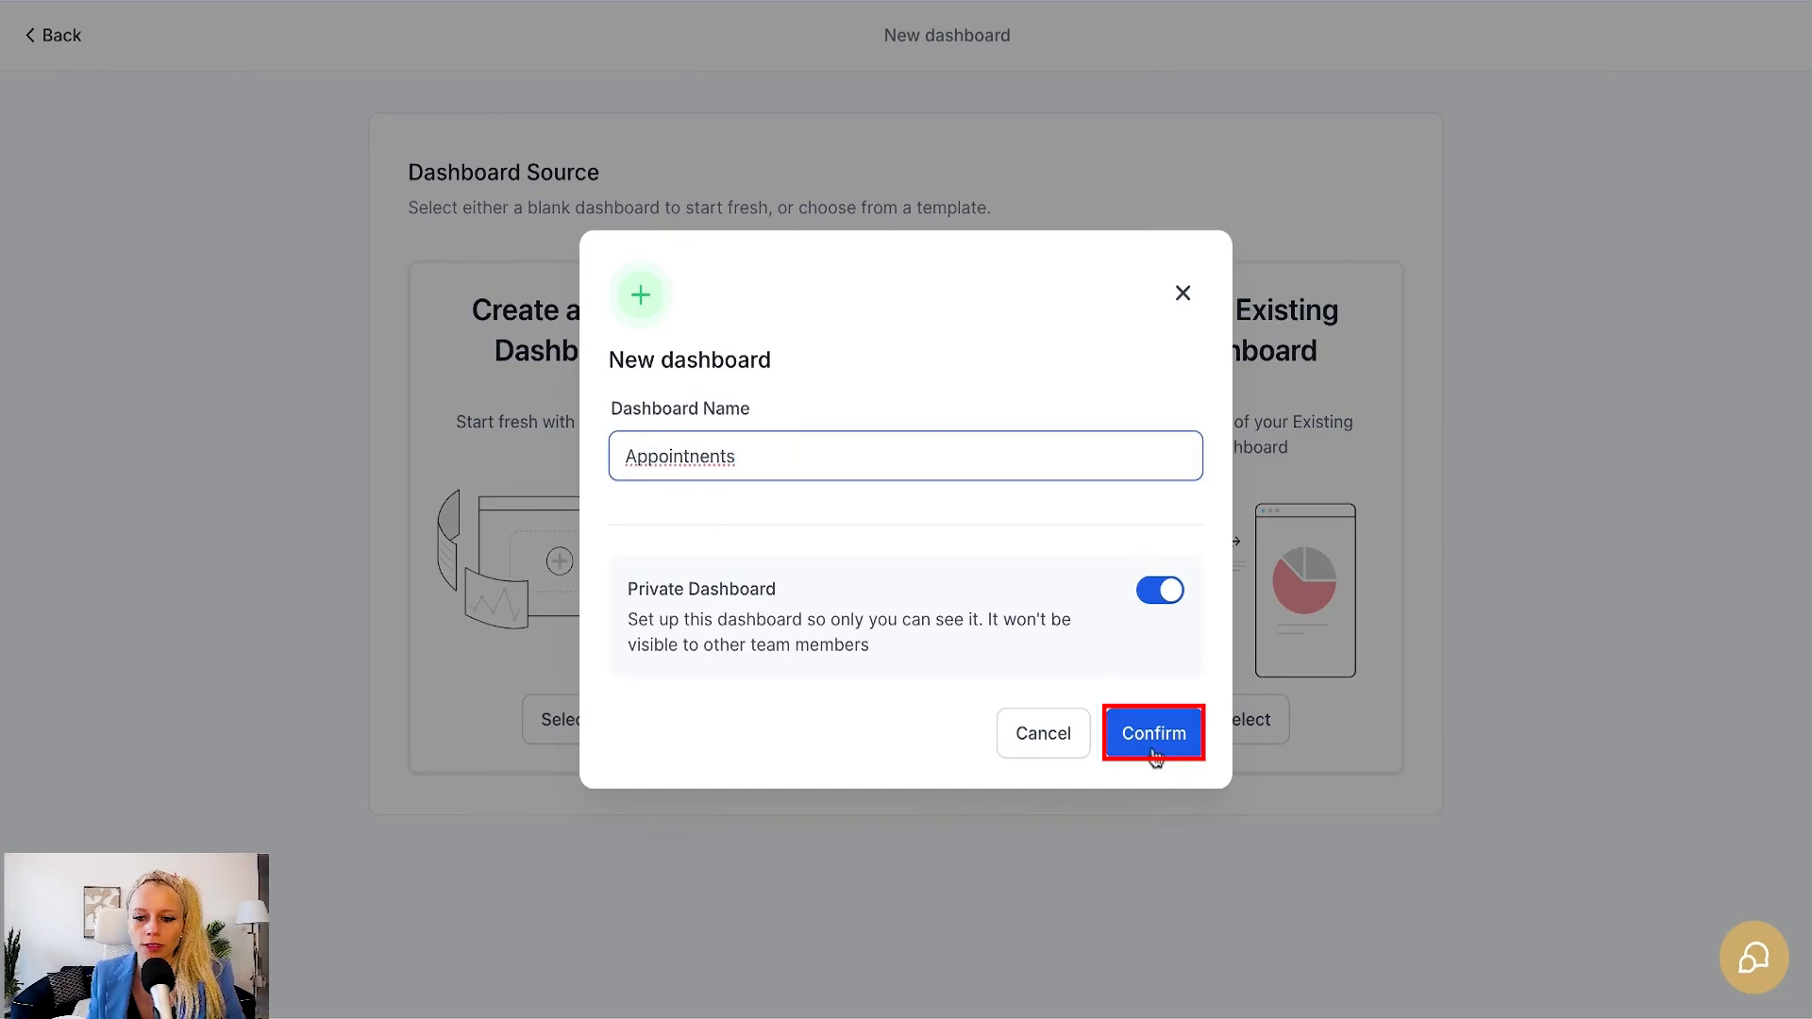
# Make the new dashboard non-private, give Agency User, Account Admin and Account User Full access, and create it.
pyautogui.click(1160, 590)
pyautogui.click(1140, 672)
pyautogui.click(1101, 740)
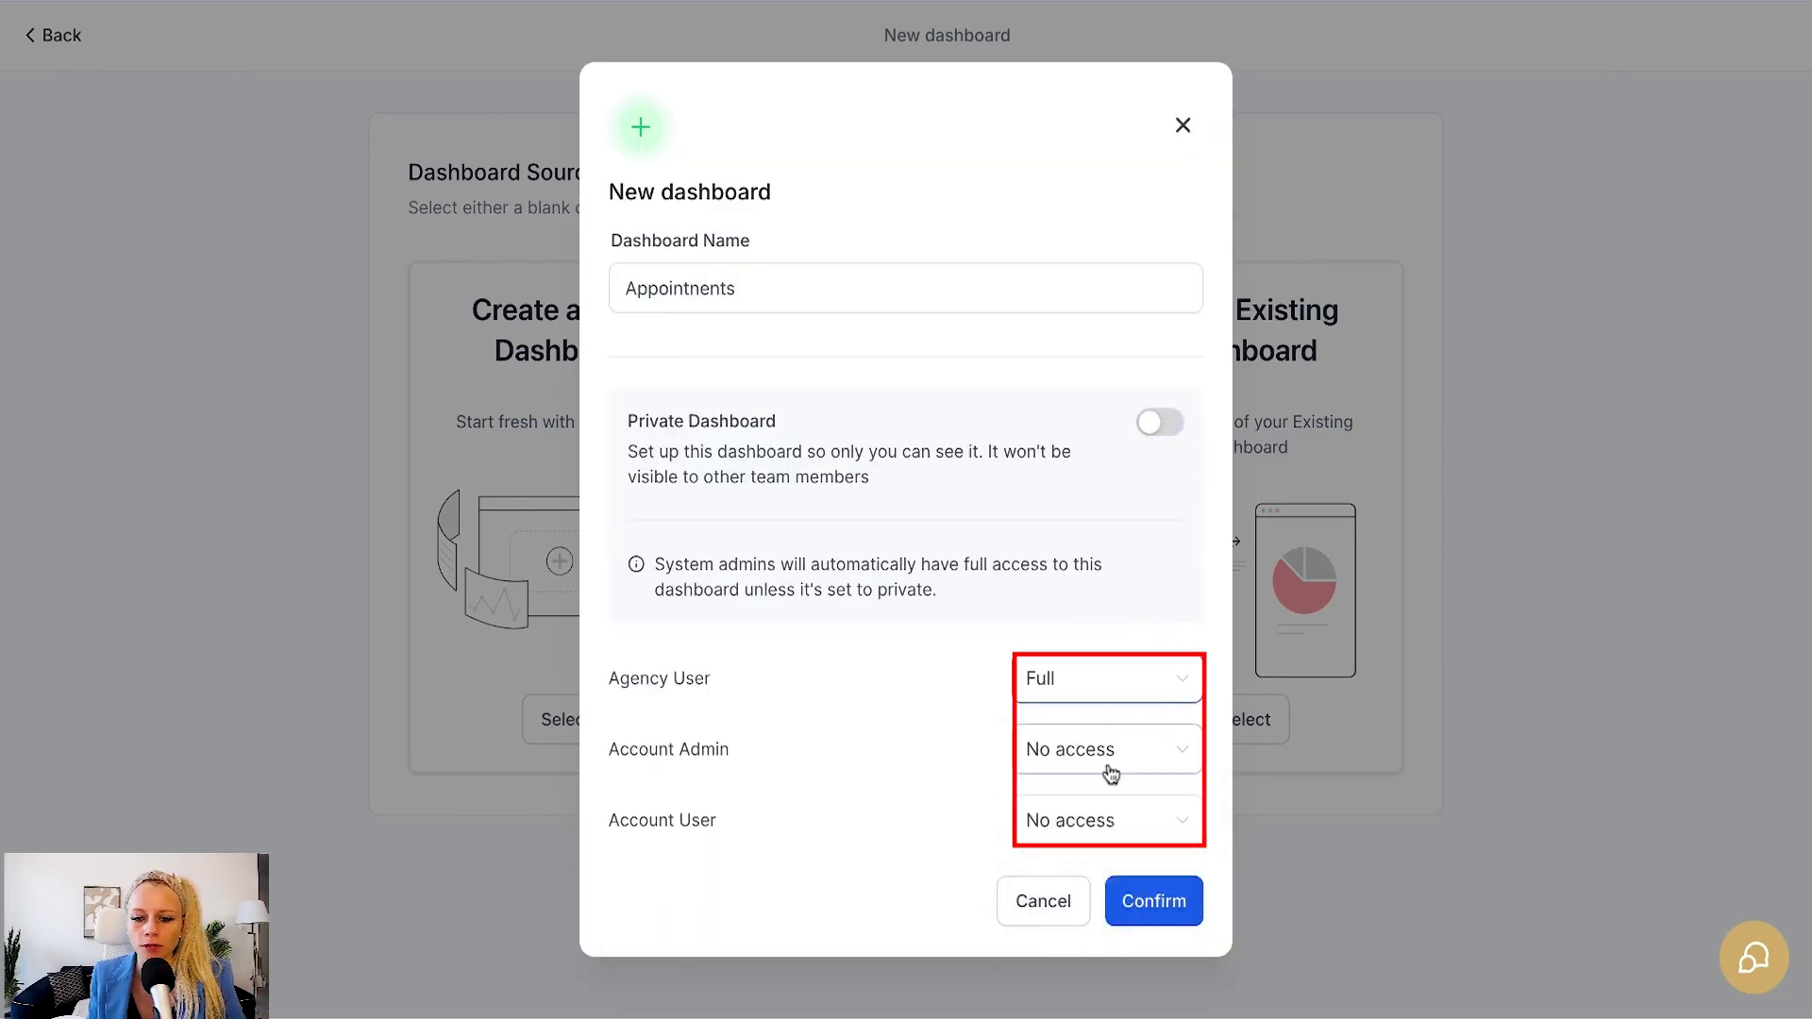
pyautogui.click(1112, 760)
pyautogui.click(1095, 805)
pyautogui.click(1109, 820)
pyautogui.click(1109, 882)
pyautogui.click(1151, 901)
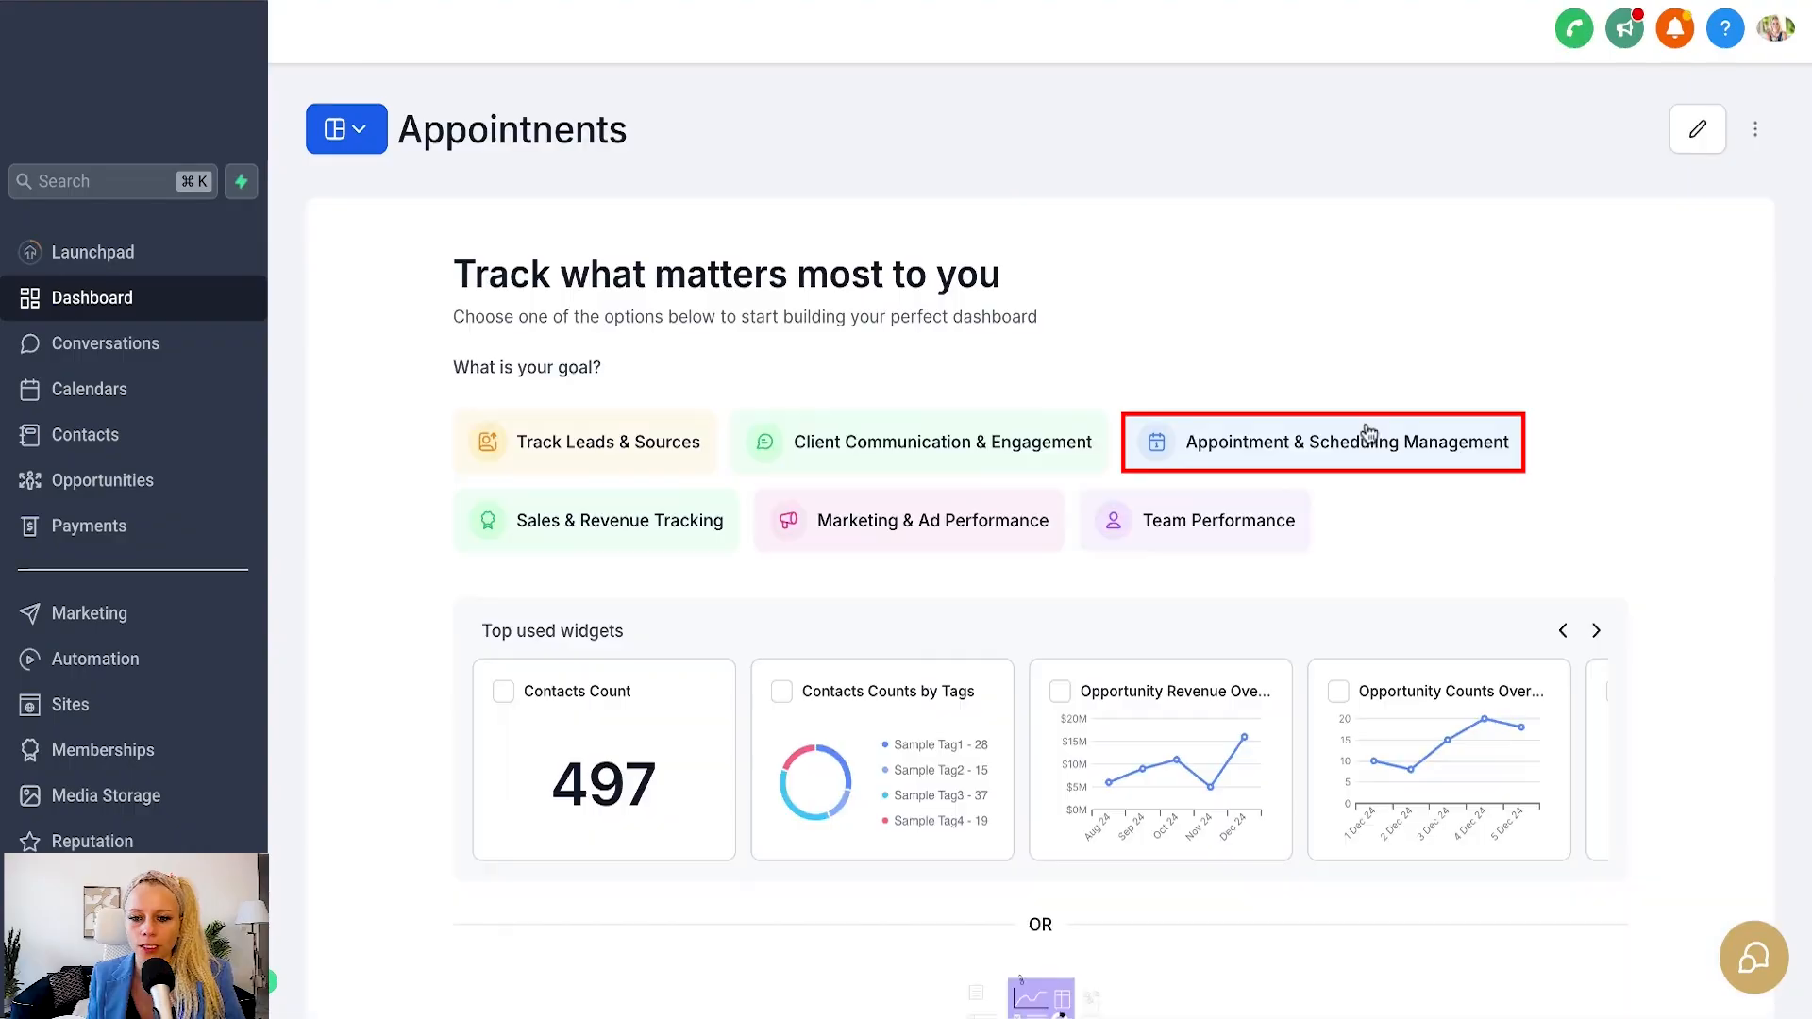
# Choose the Appointment & Scheduling Management goal and add all six of its suggested widgets to the dashboard.
pyautogui.click(1369, 442)
pyautogui.scroll(-2, 1416, 754)
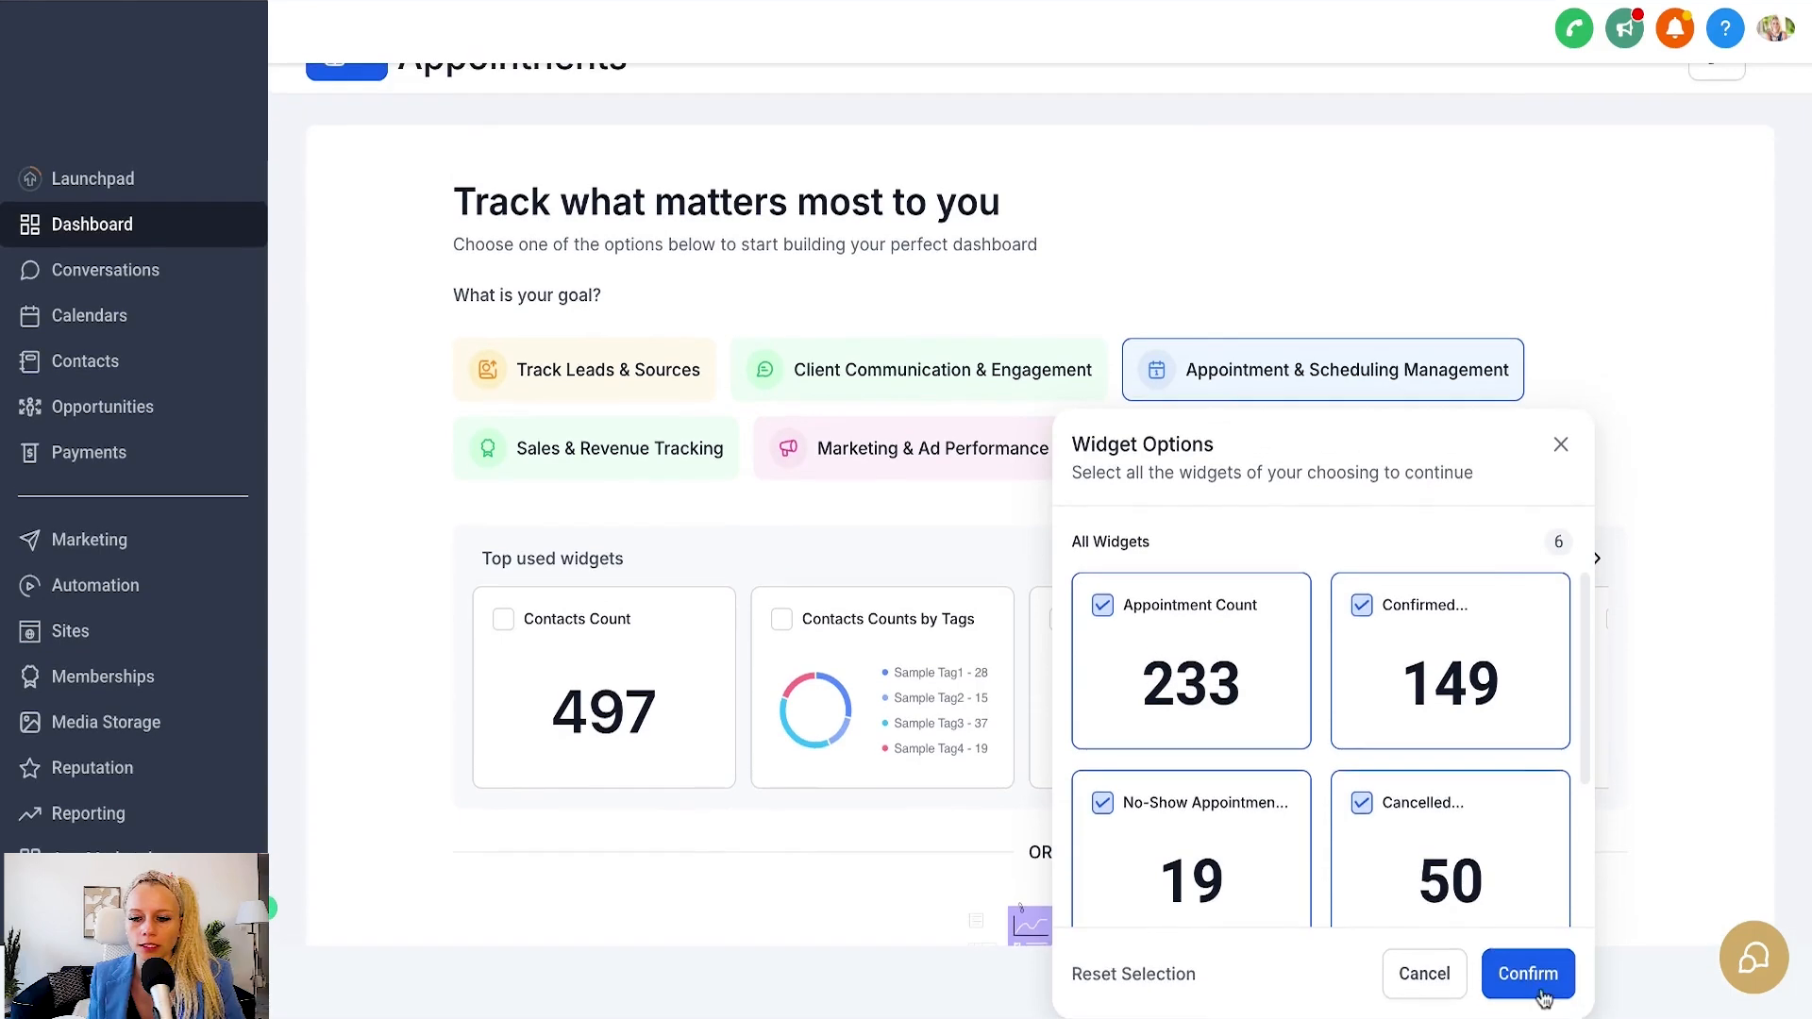
pyautogui.click(1523, 964)
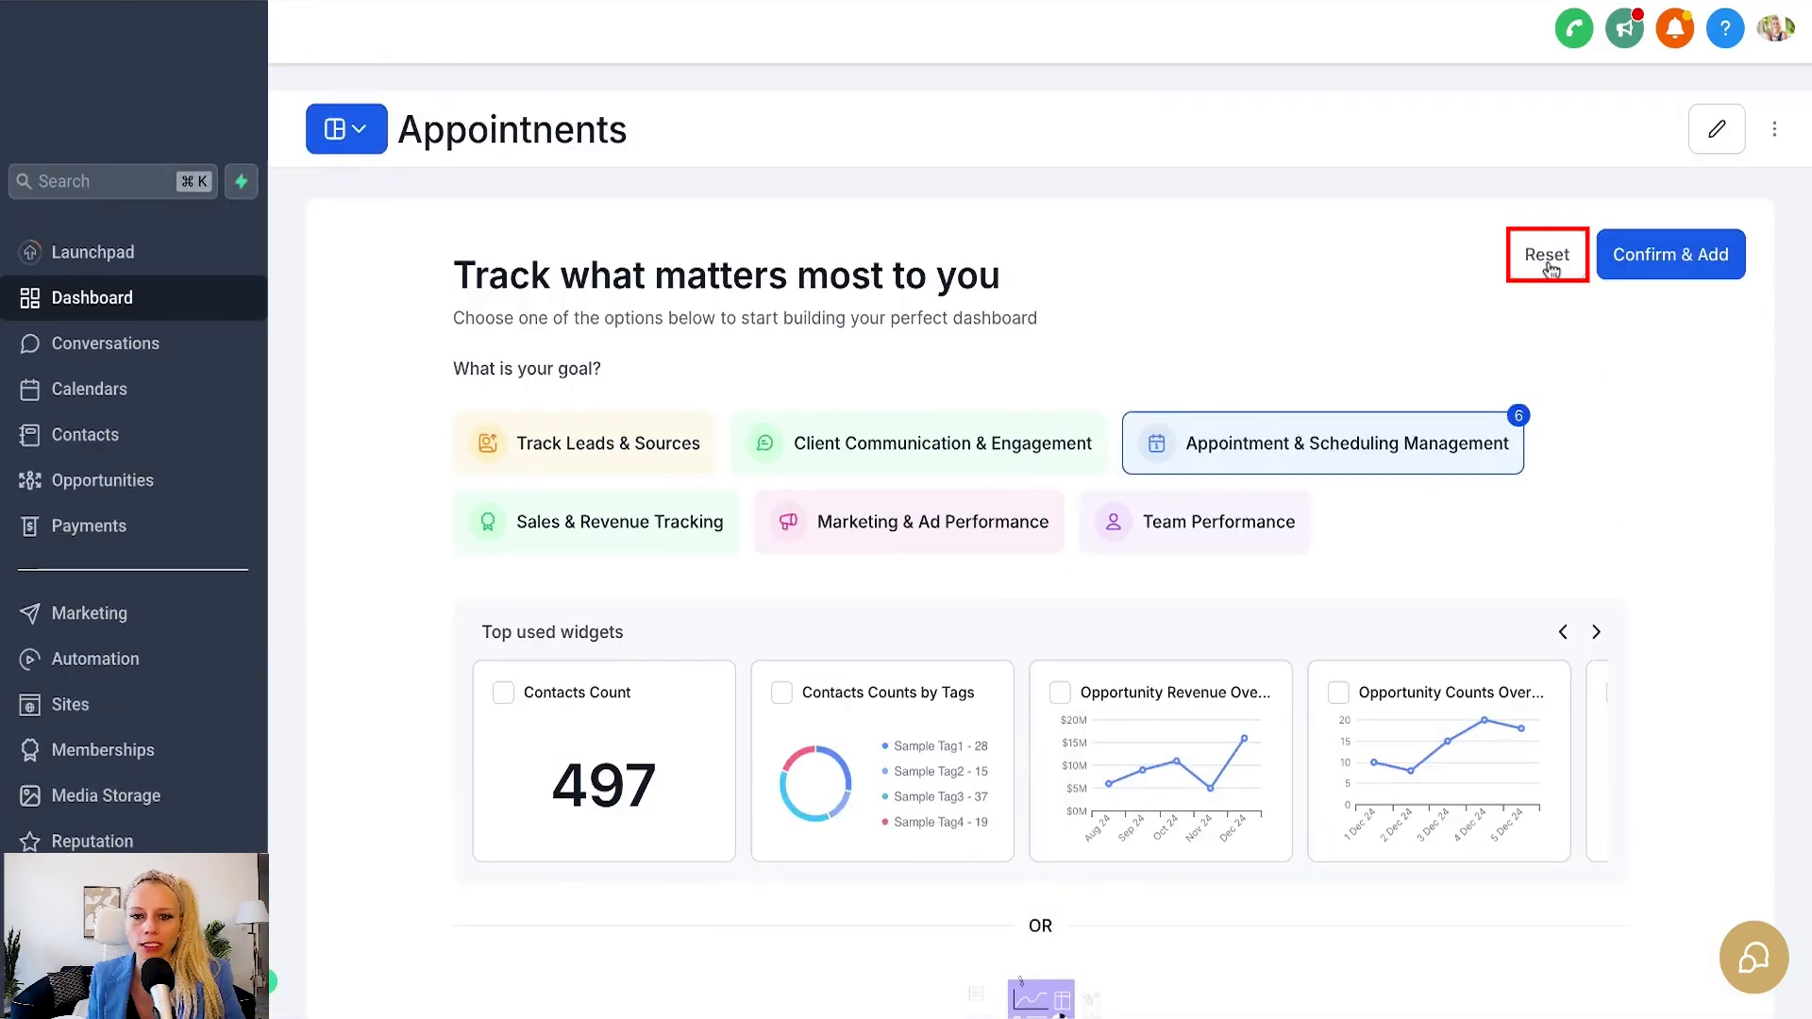
pyautogui.click(1663, 255)
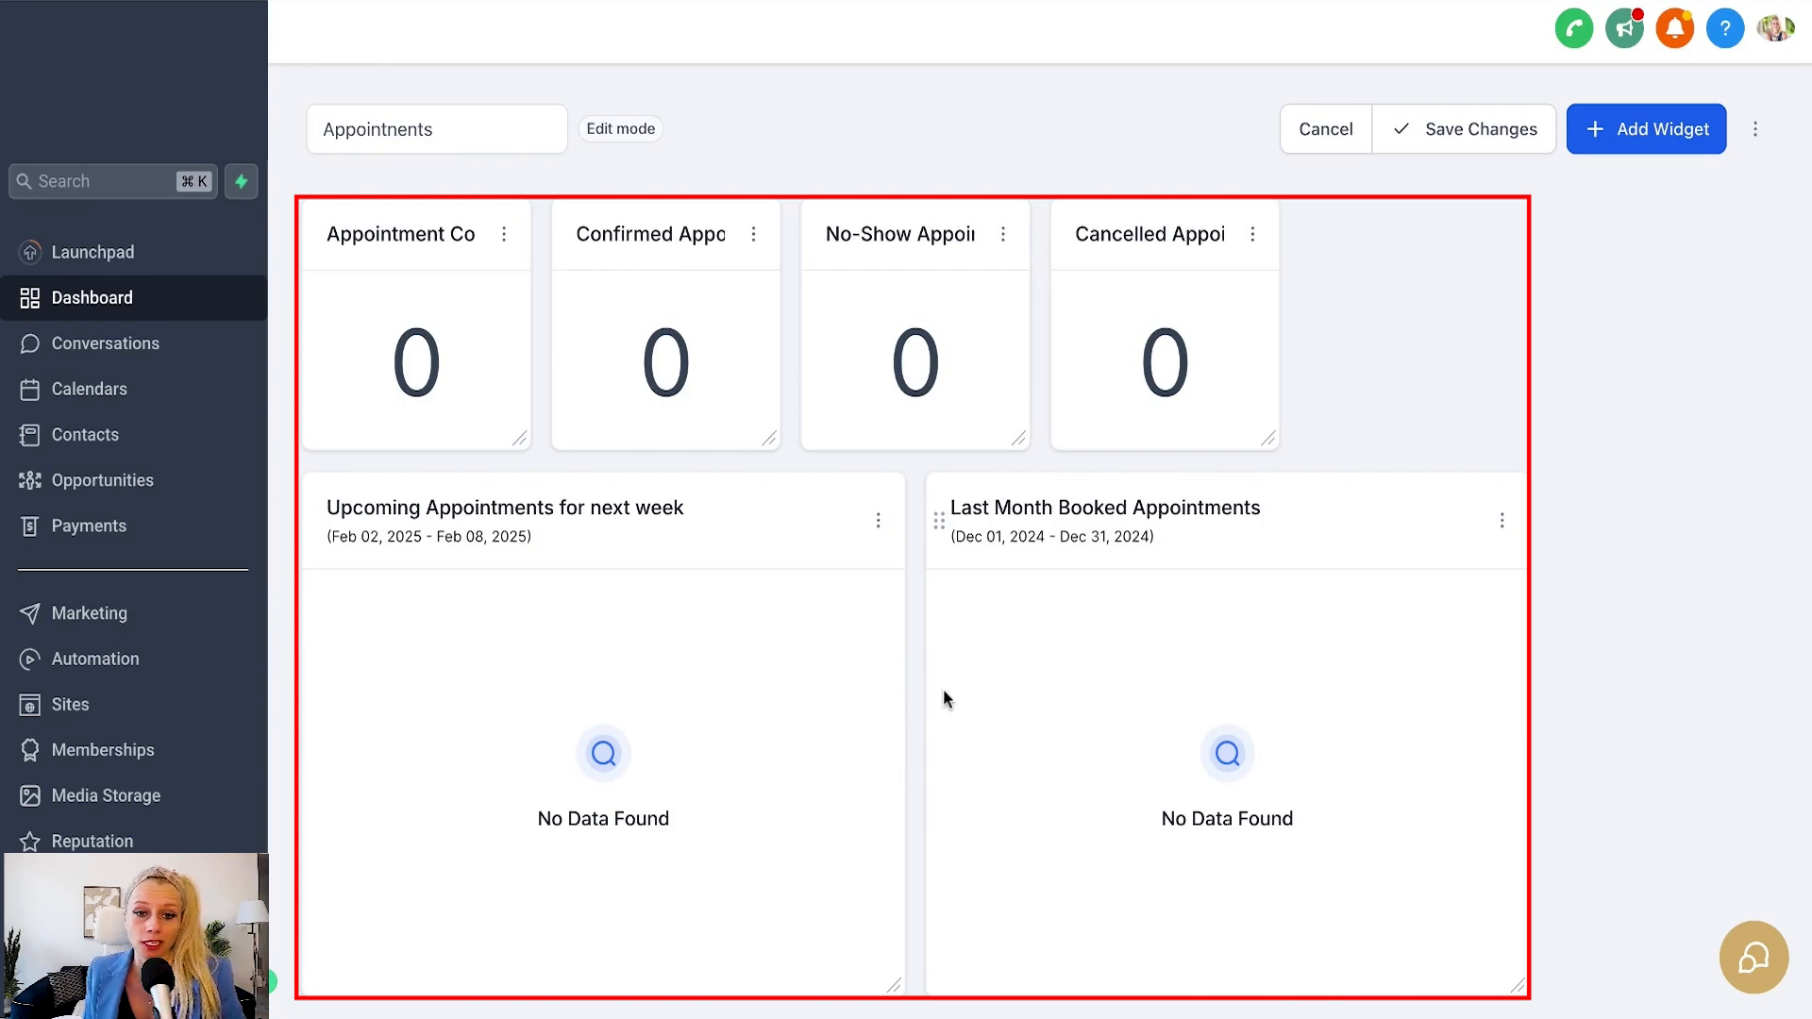
# Save the dashboard's permissions with Private Dashboard on, and save the dashboard changes.
pyautogui.click(1757, 138)
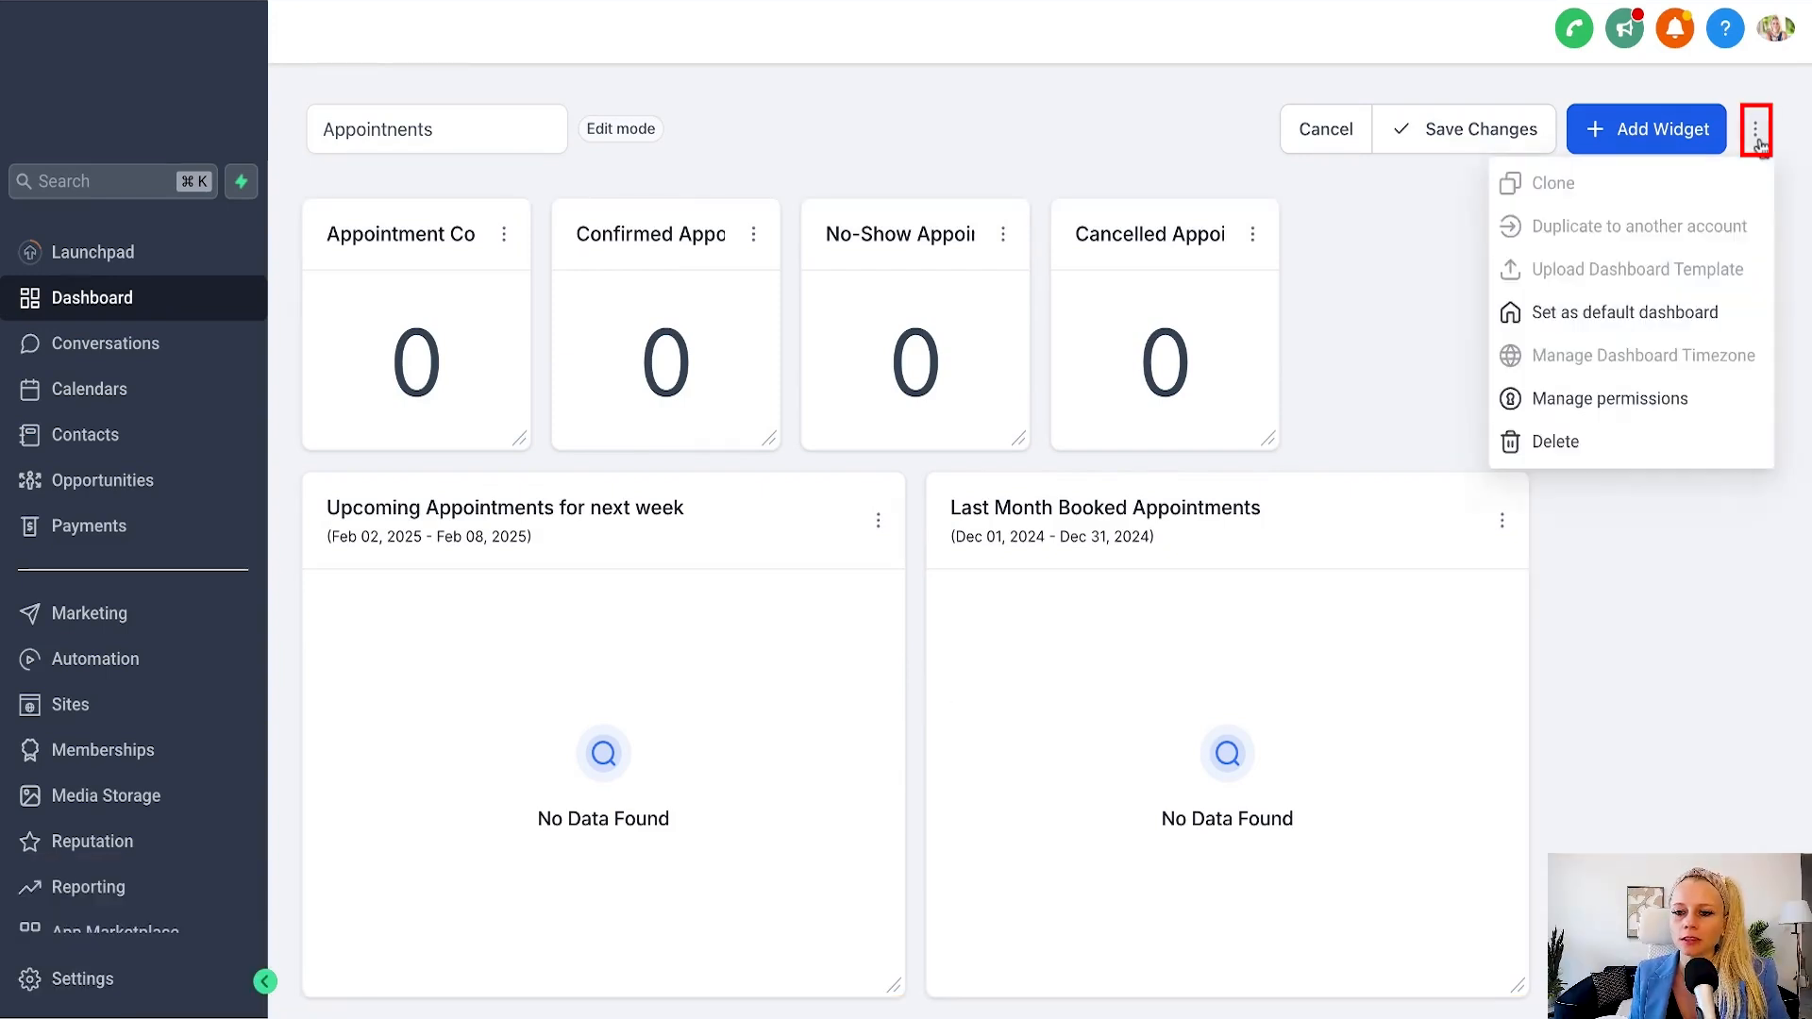
pyautogui.click(1616, 398)
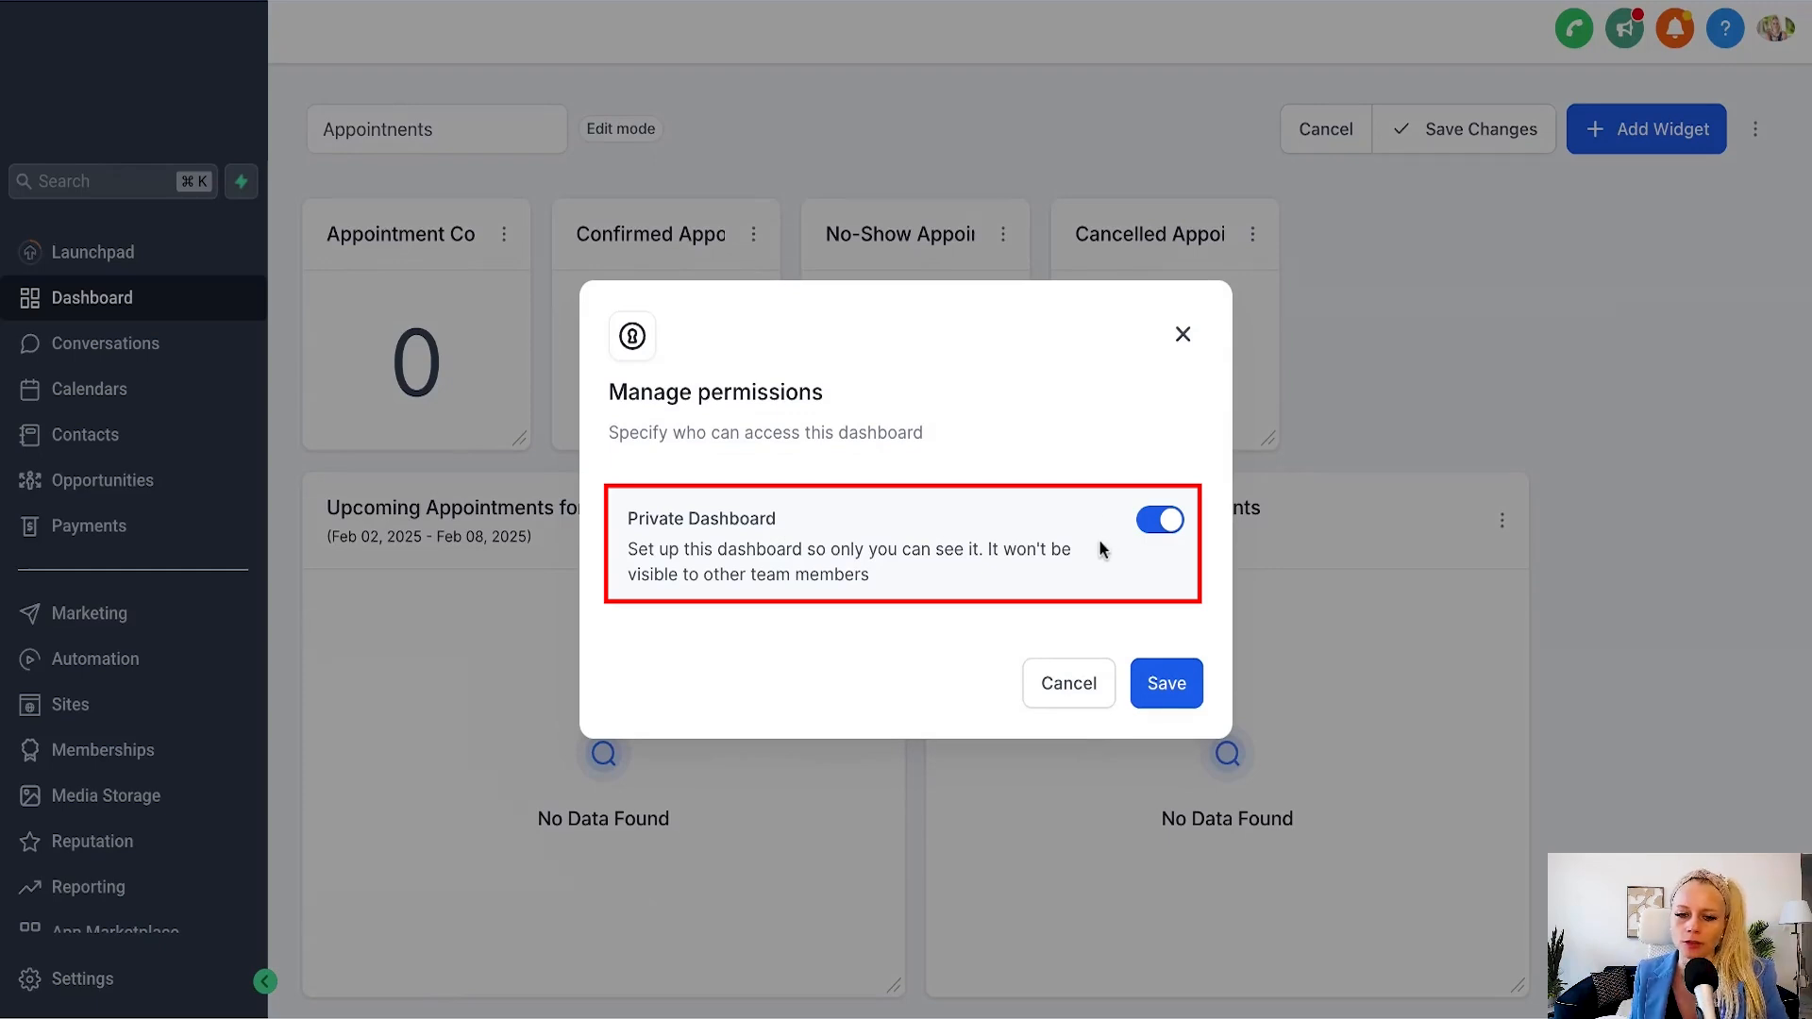
pyautogui.click(1159, 706)
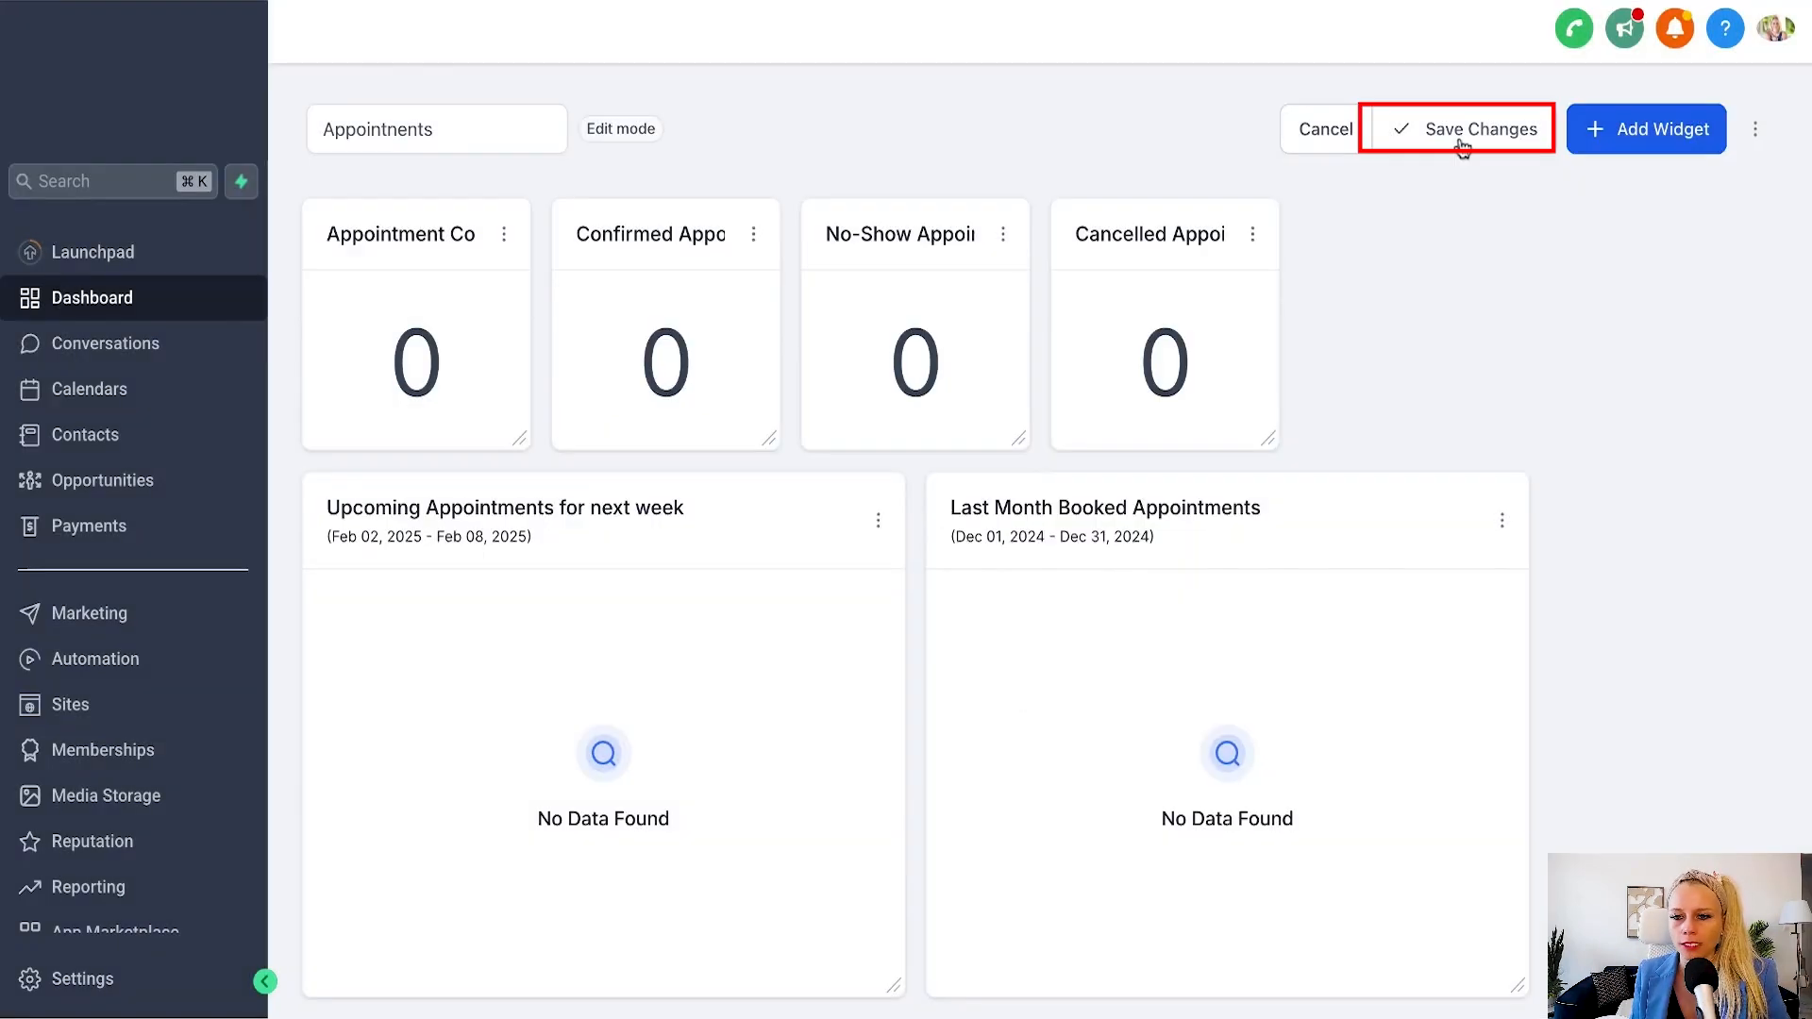
pyautogui.click(1463, 143)
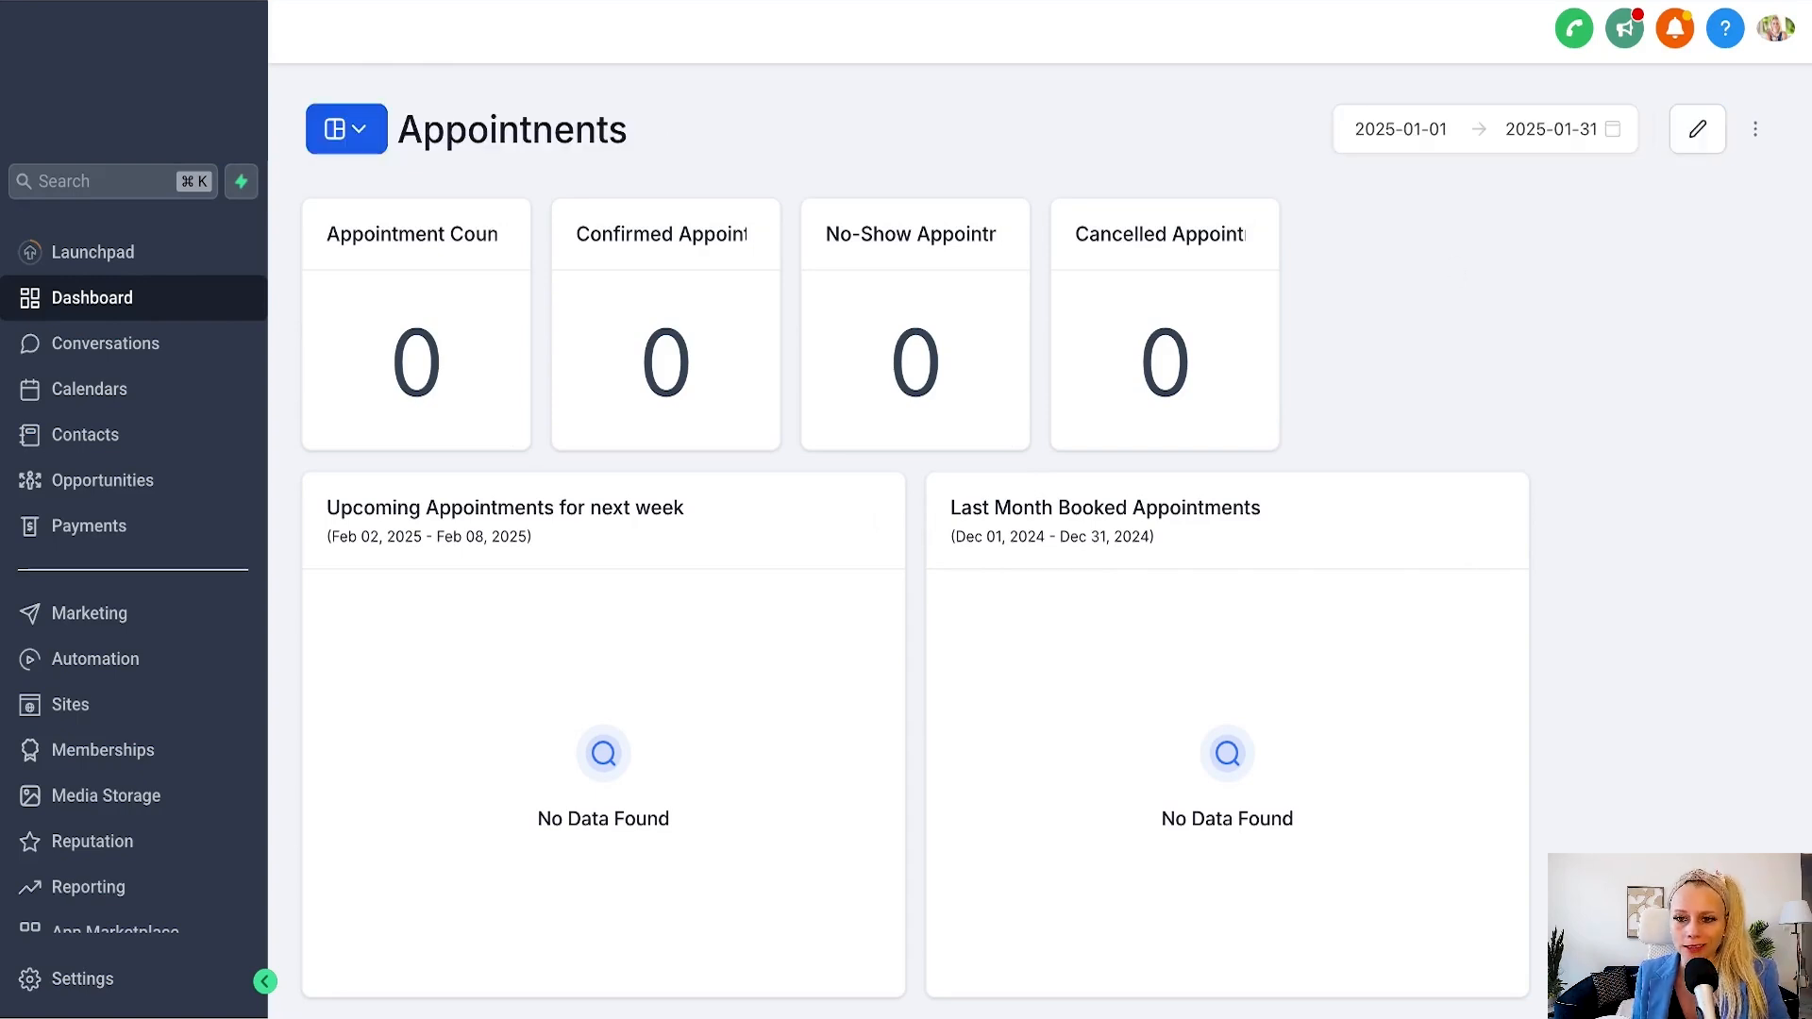
# Start cloning the Appointments dashboard and name the clone Appointments - Sales Calls.
pyautogui.click(1760, 139)
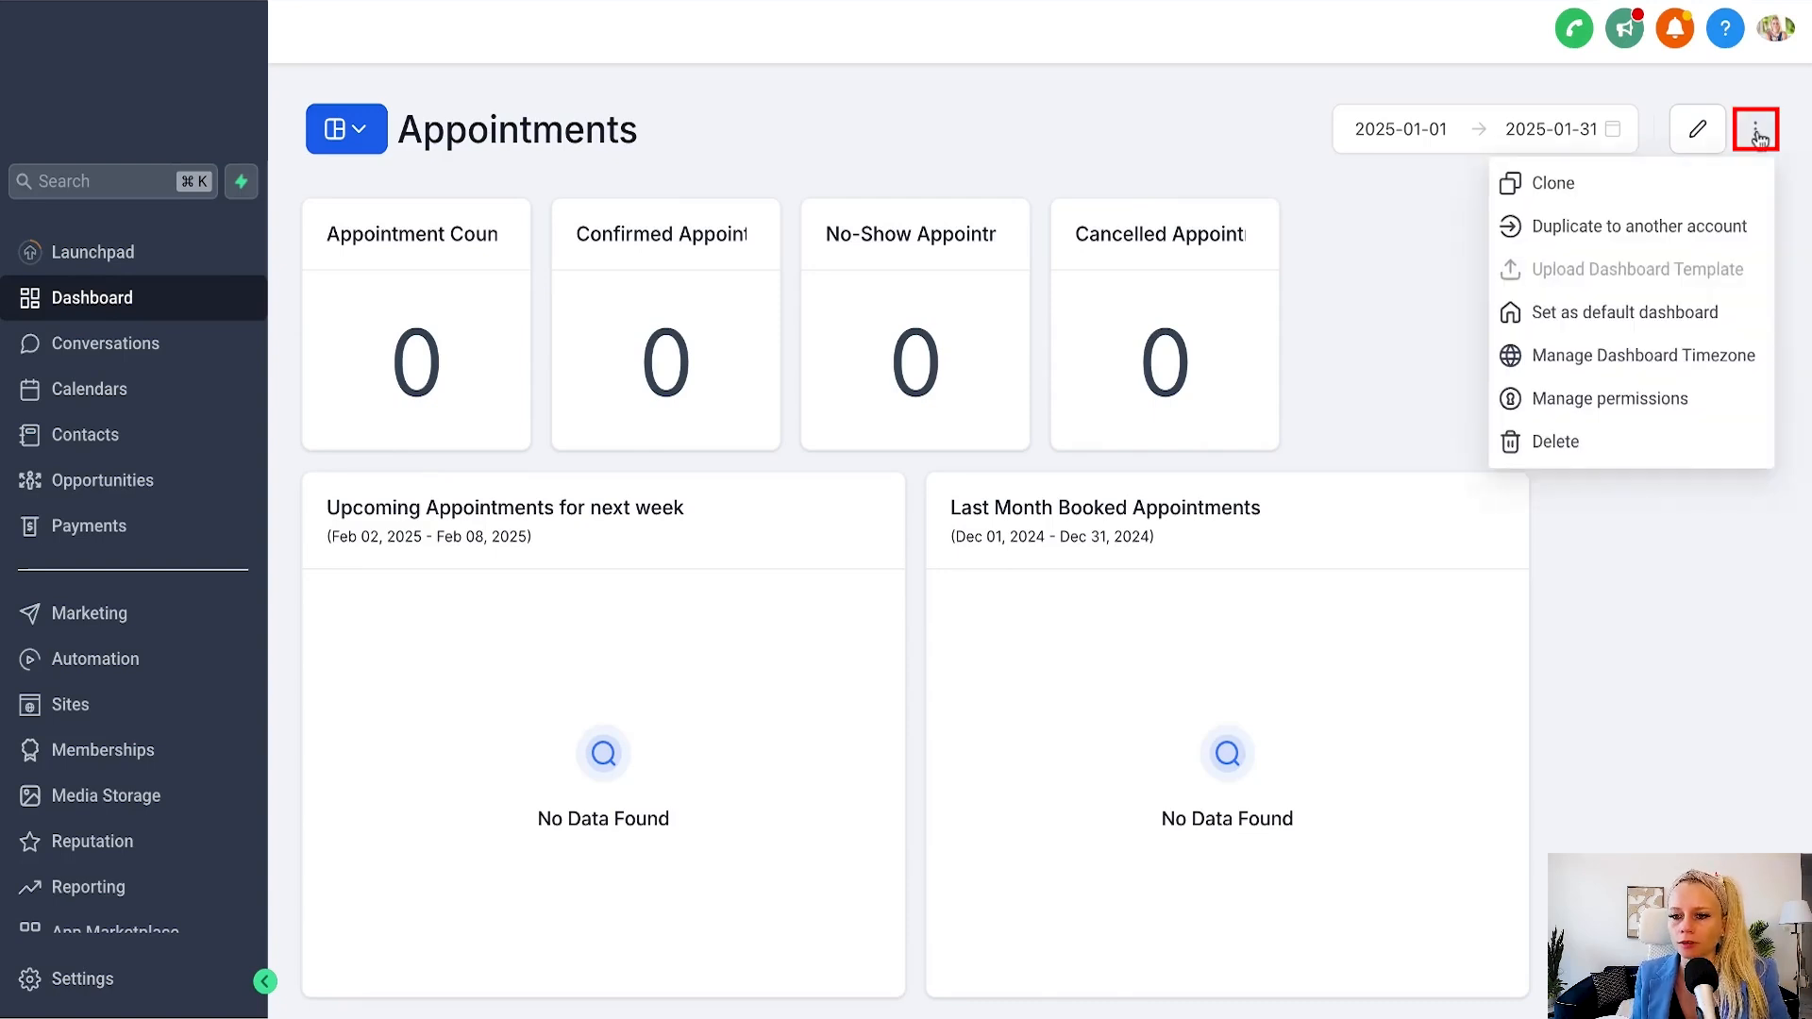
pyautogui.click(1594, 192)
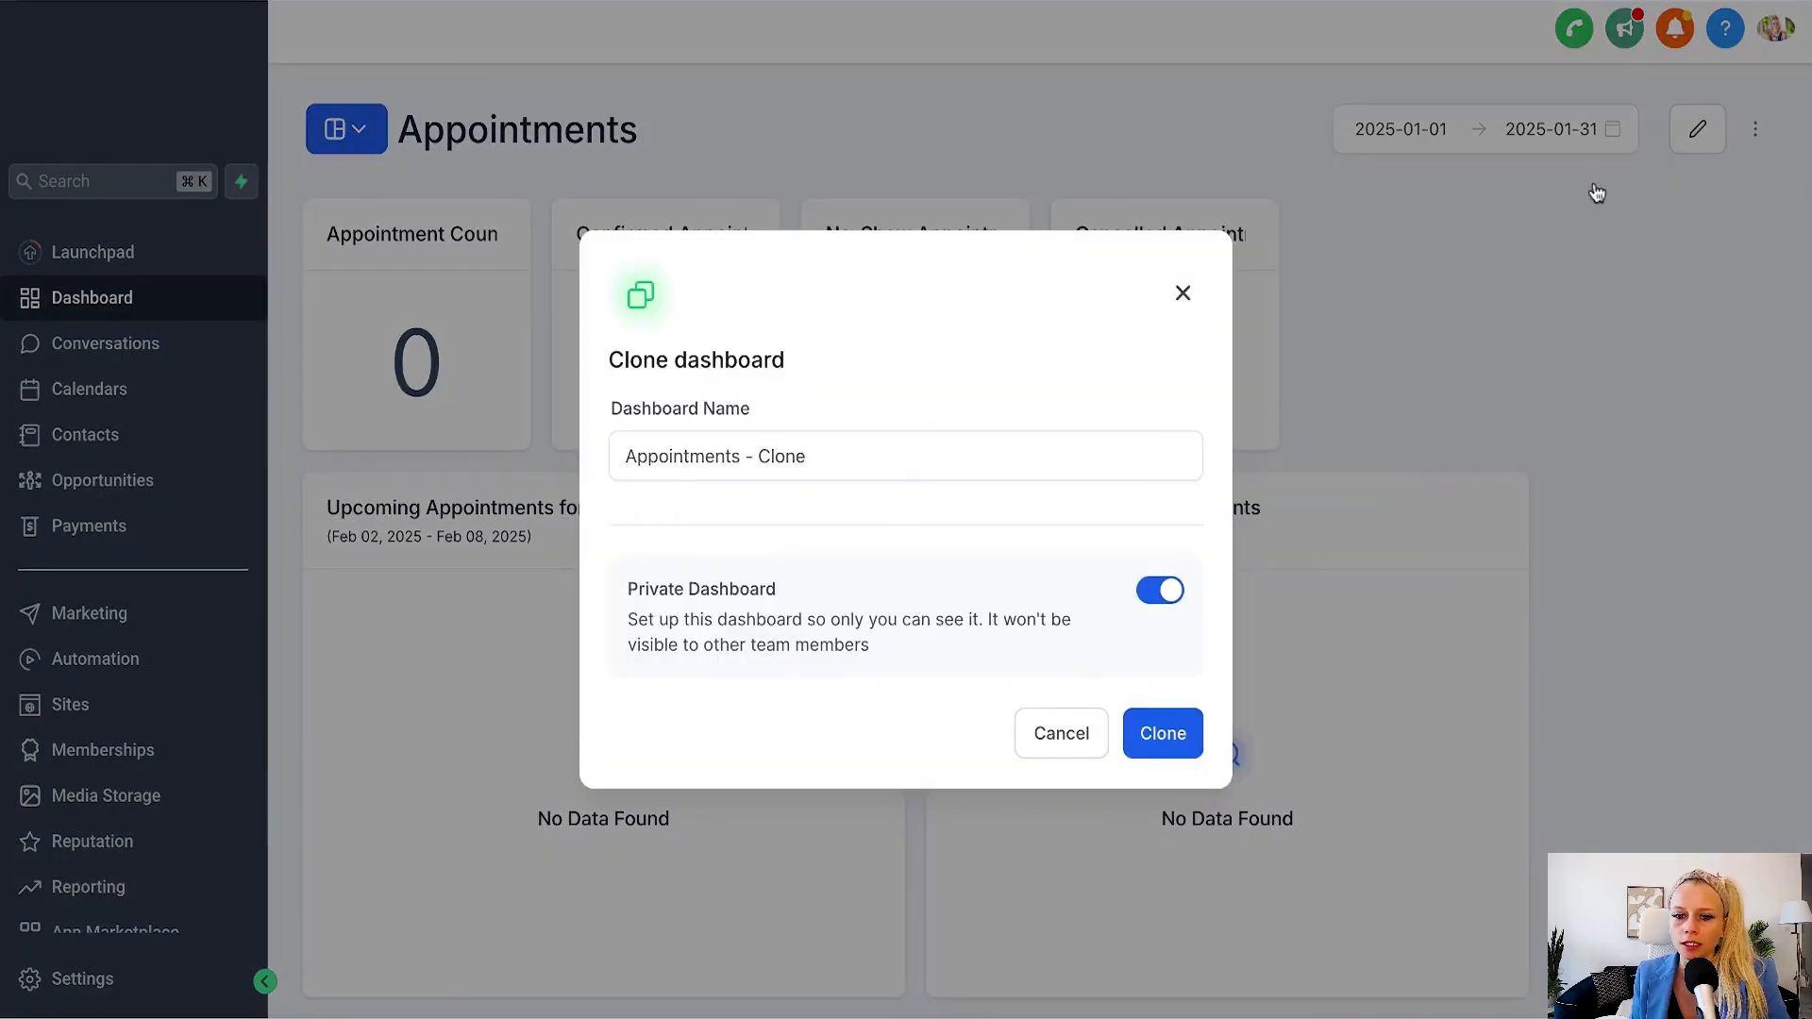
pyautogui.click(862, 445)
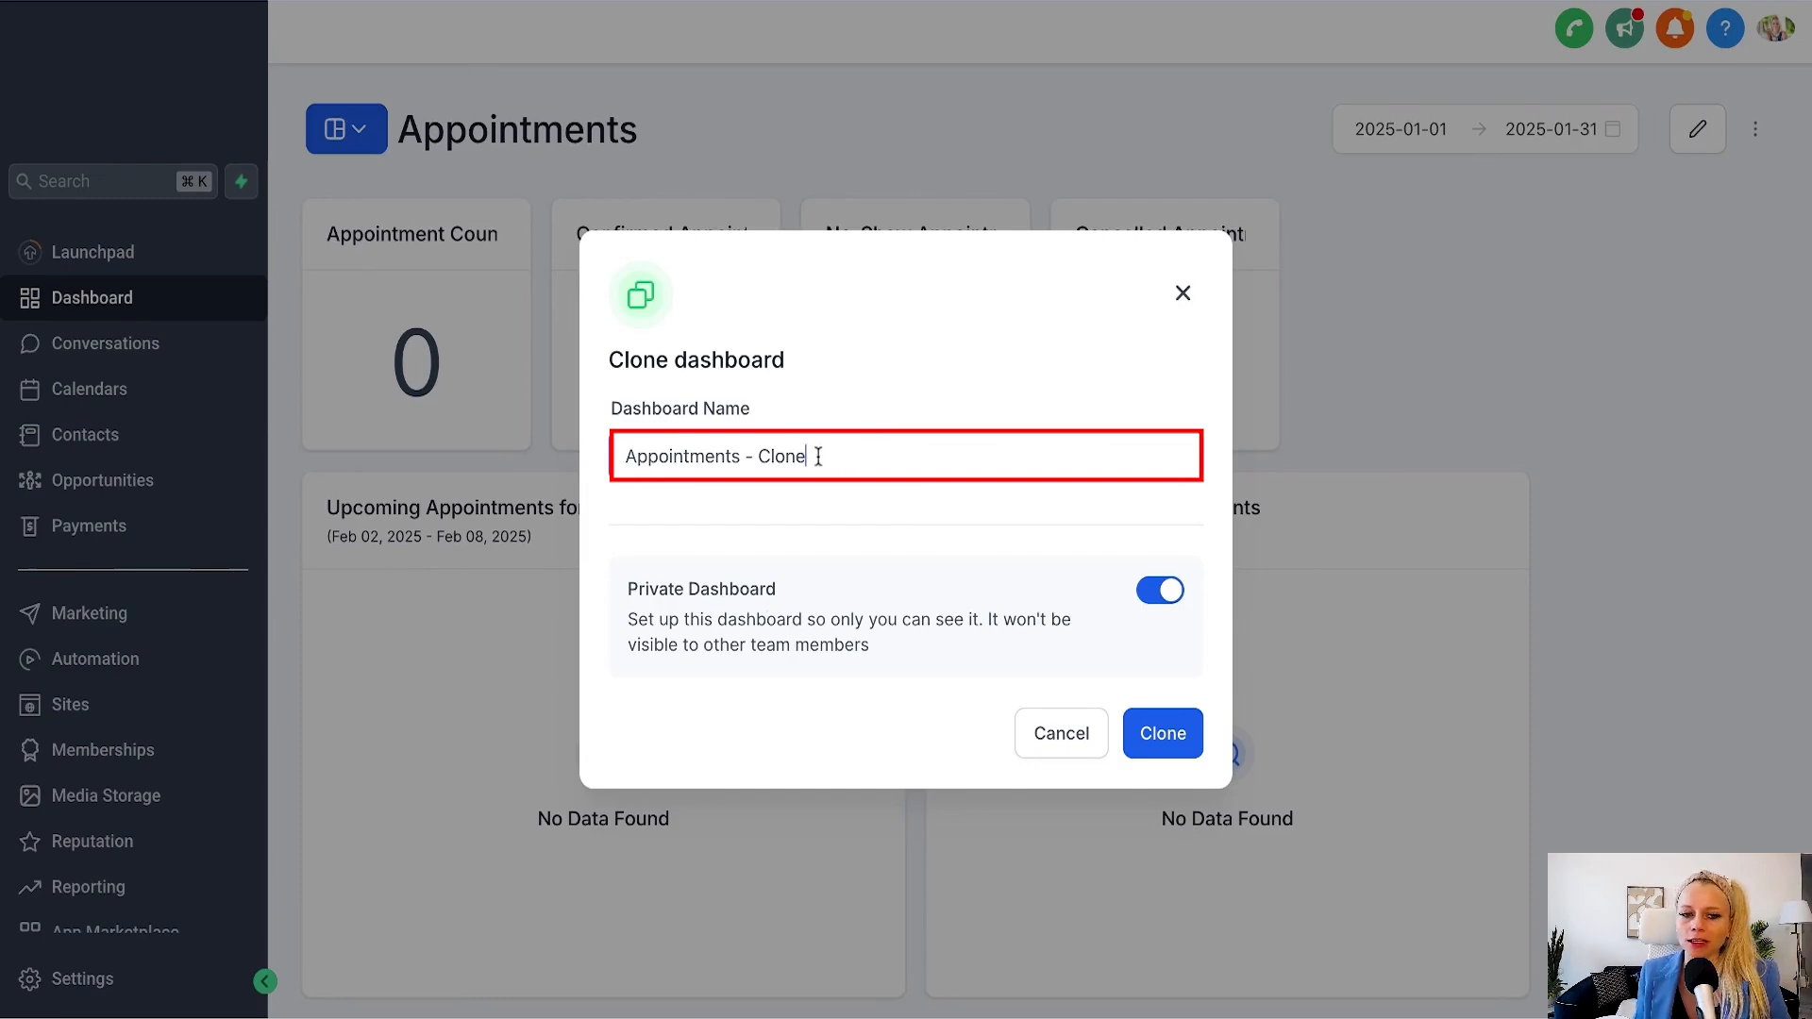
pyautogui.doubleClick(781, 455)
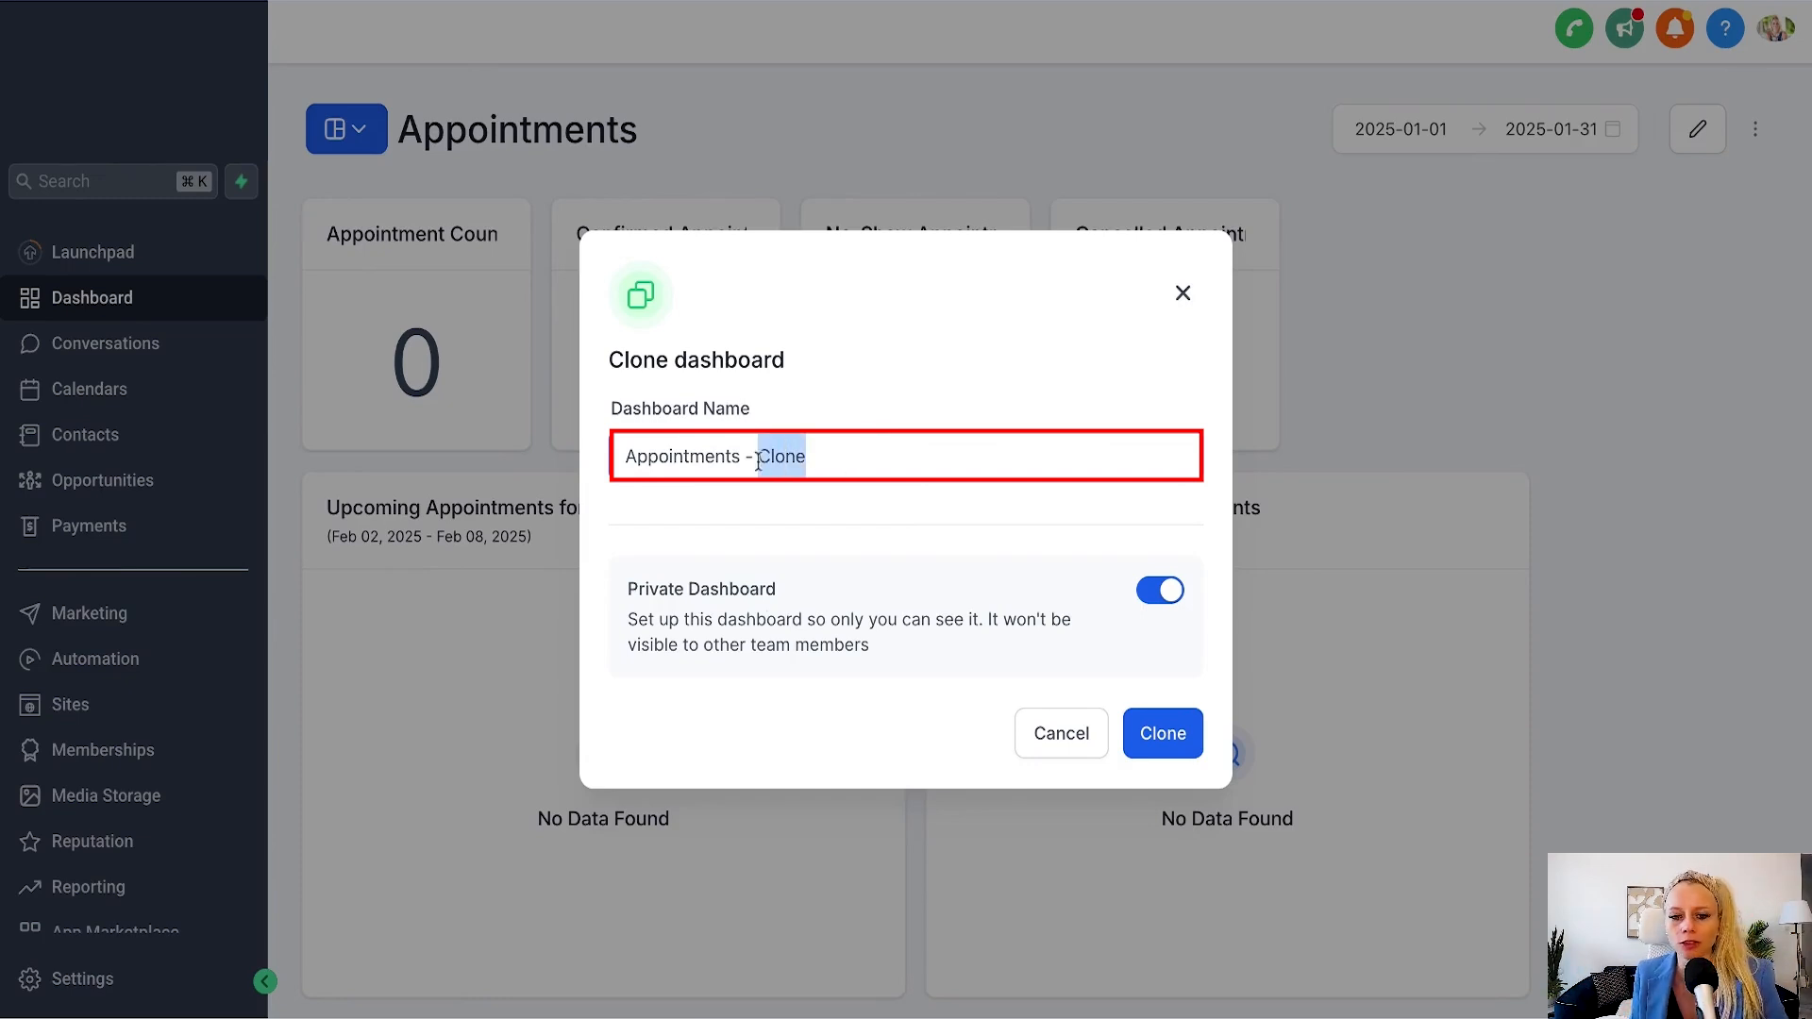
pyautogui.write('Sales')
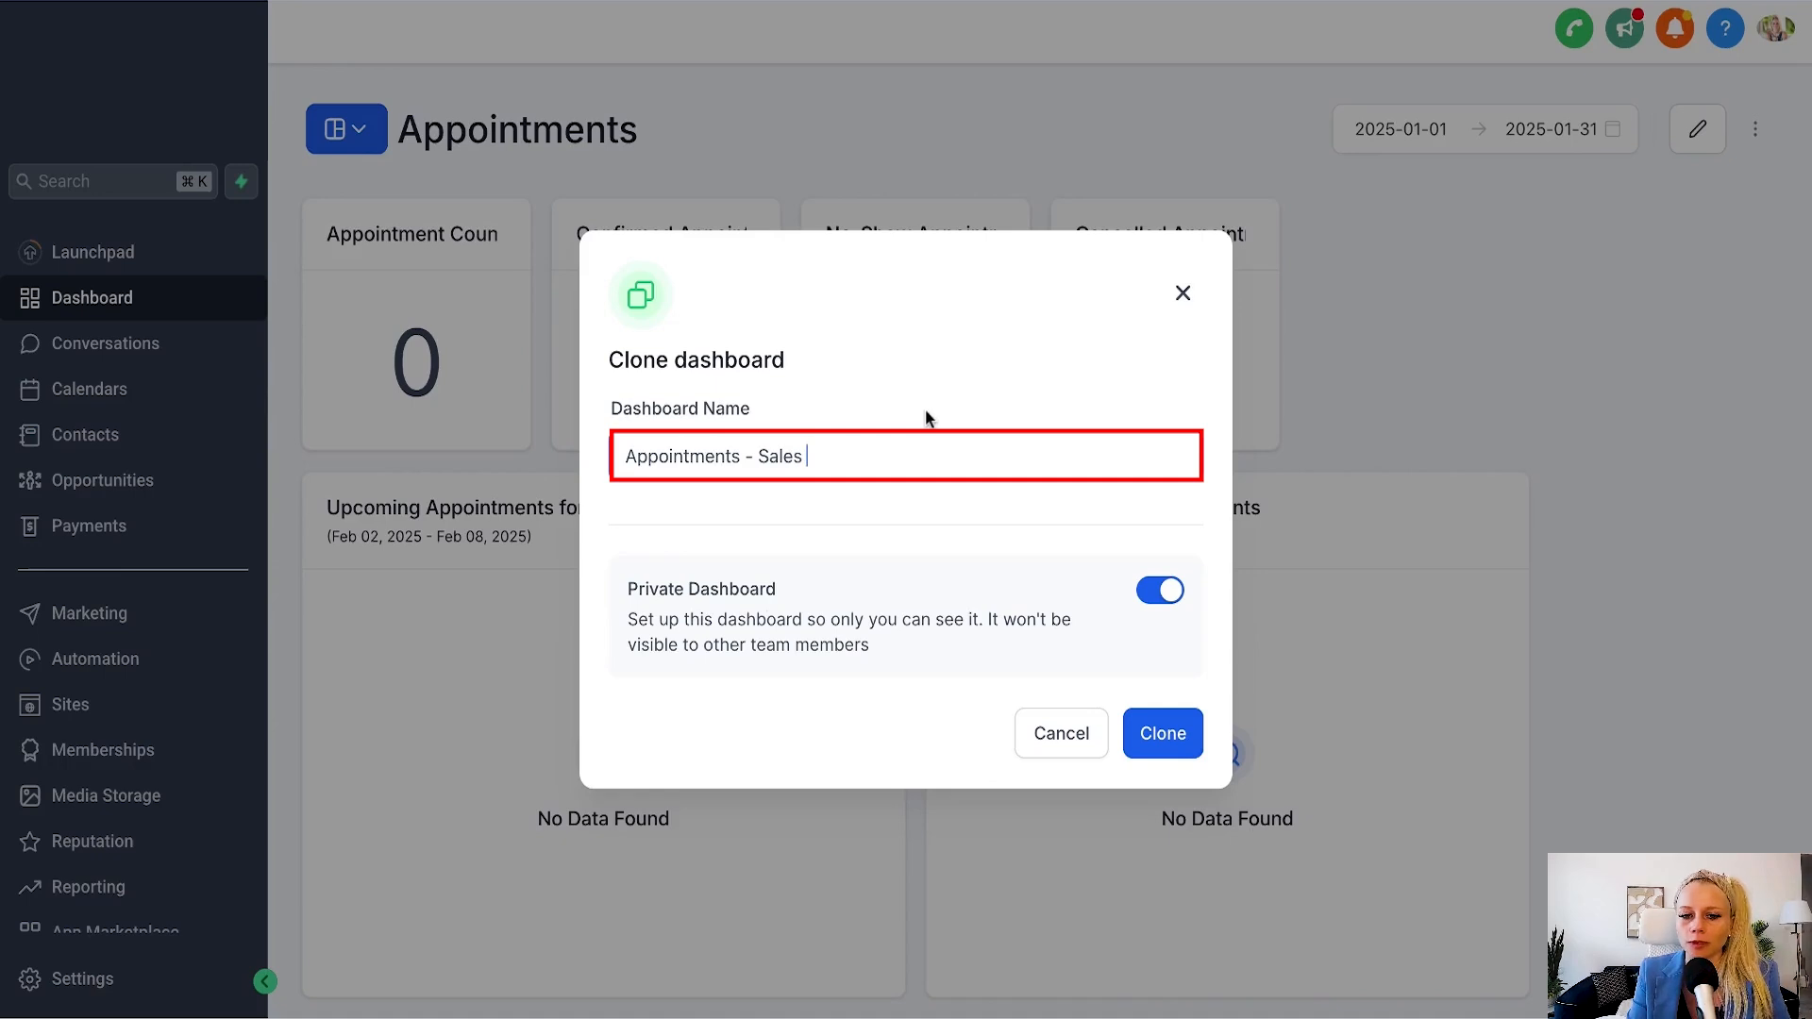
pyautogui.write(' Calls')
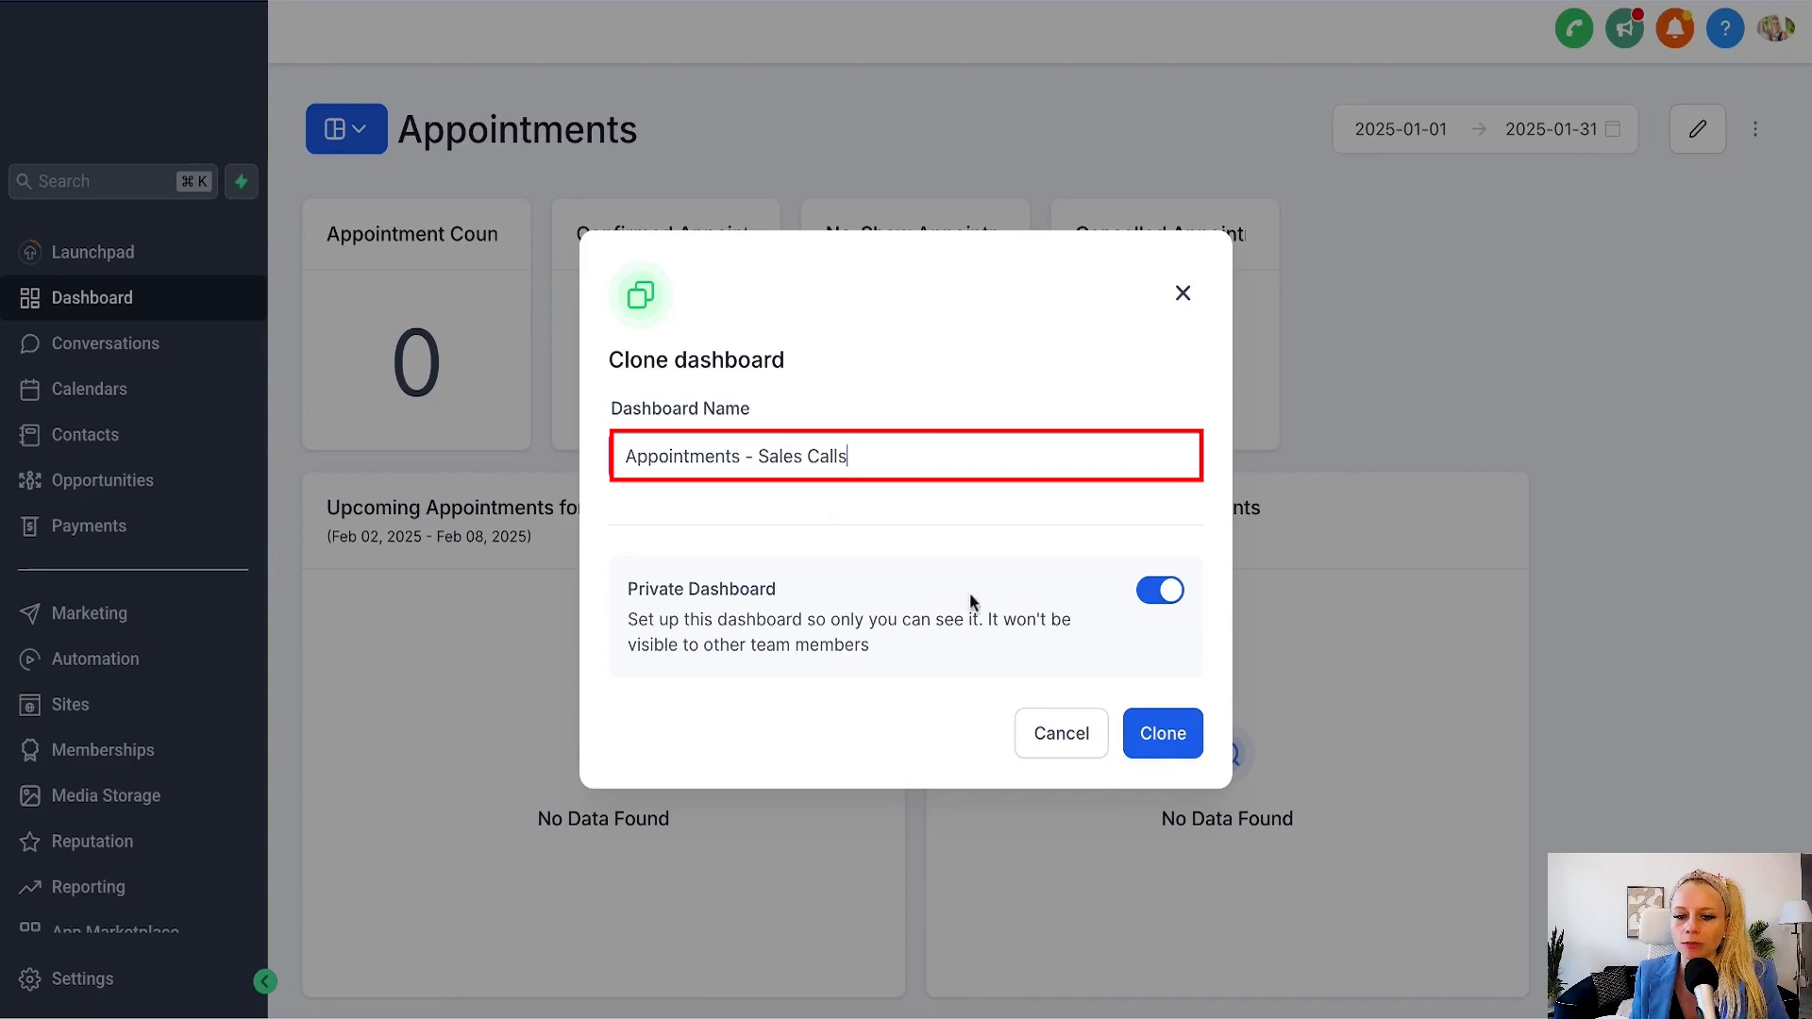
# Make the clone non-private, give Agency User and Account Admin Full access and Account User View access, and create it.
pyautogui.click(1160, 593)
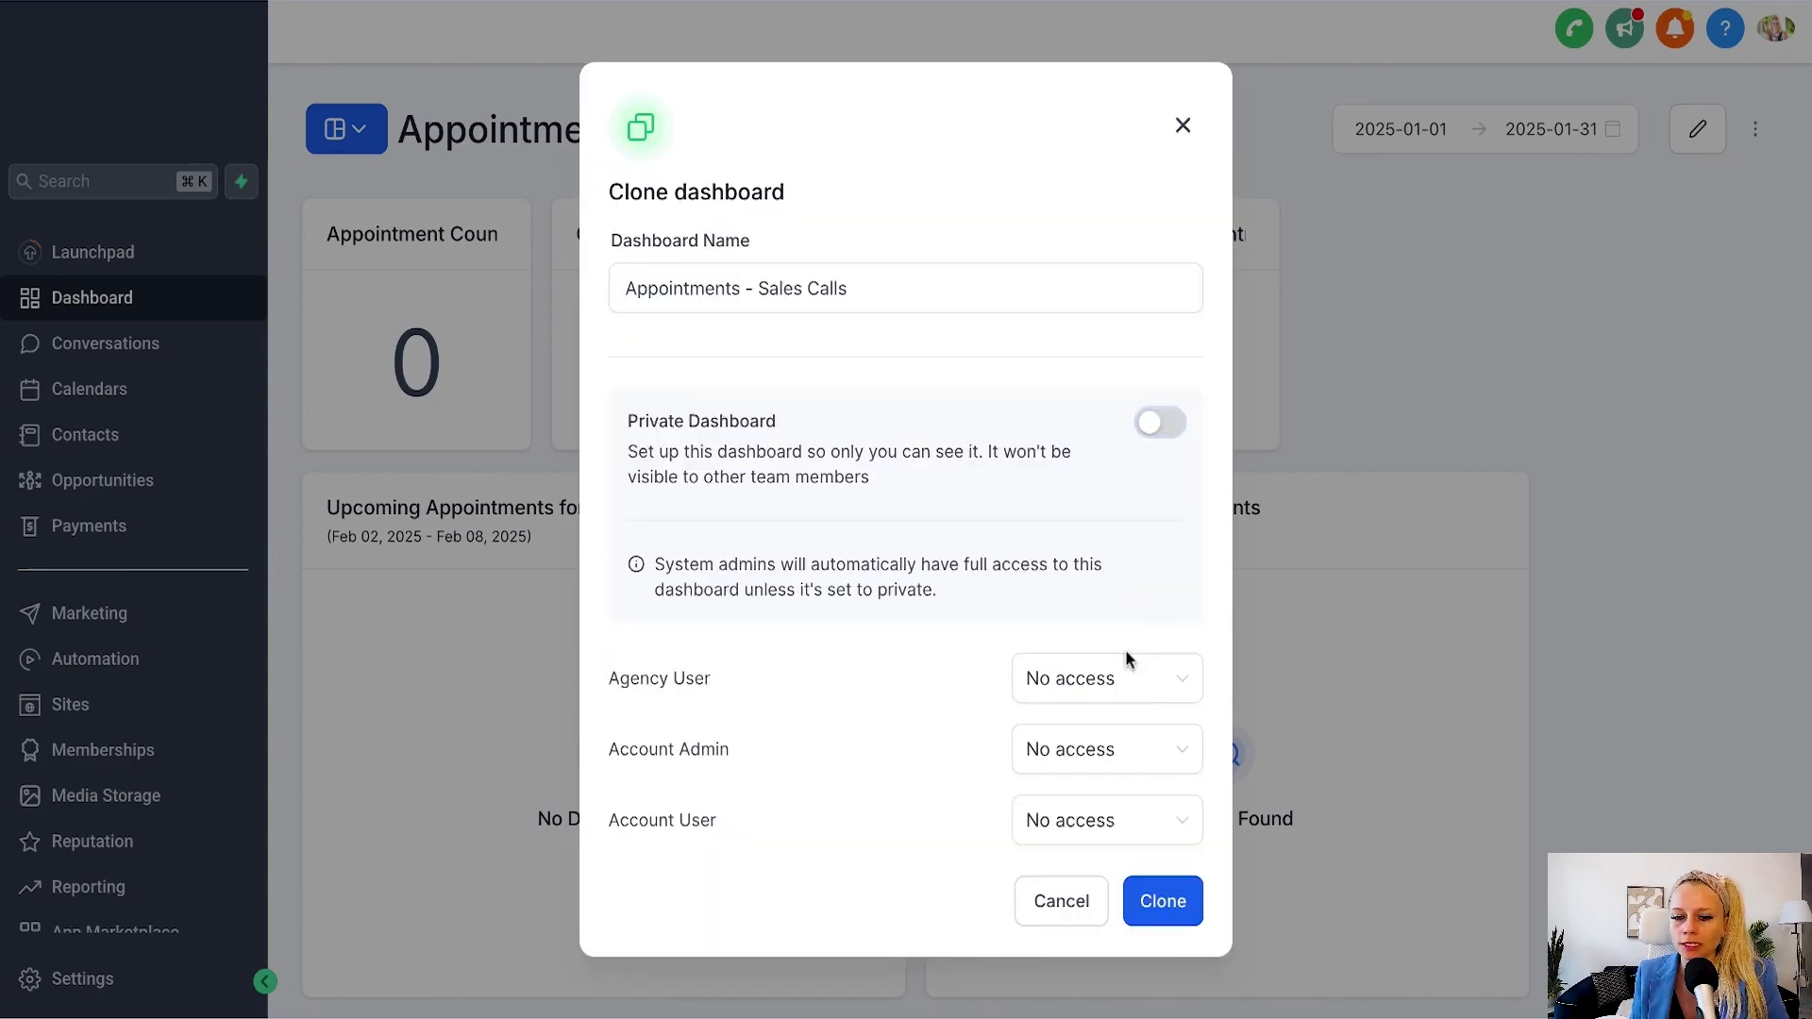
pyautogui.click(1132, 679)
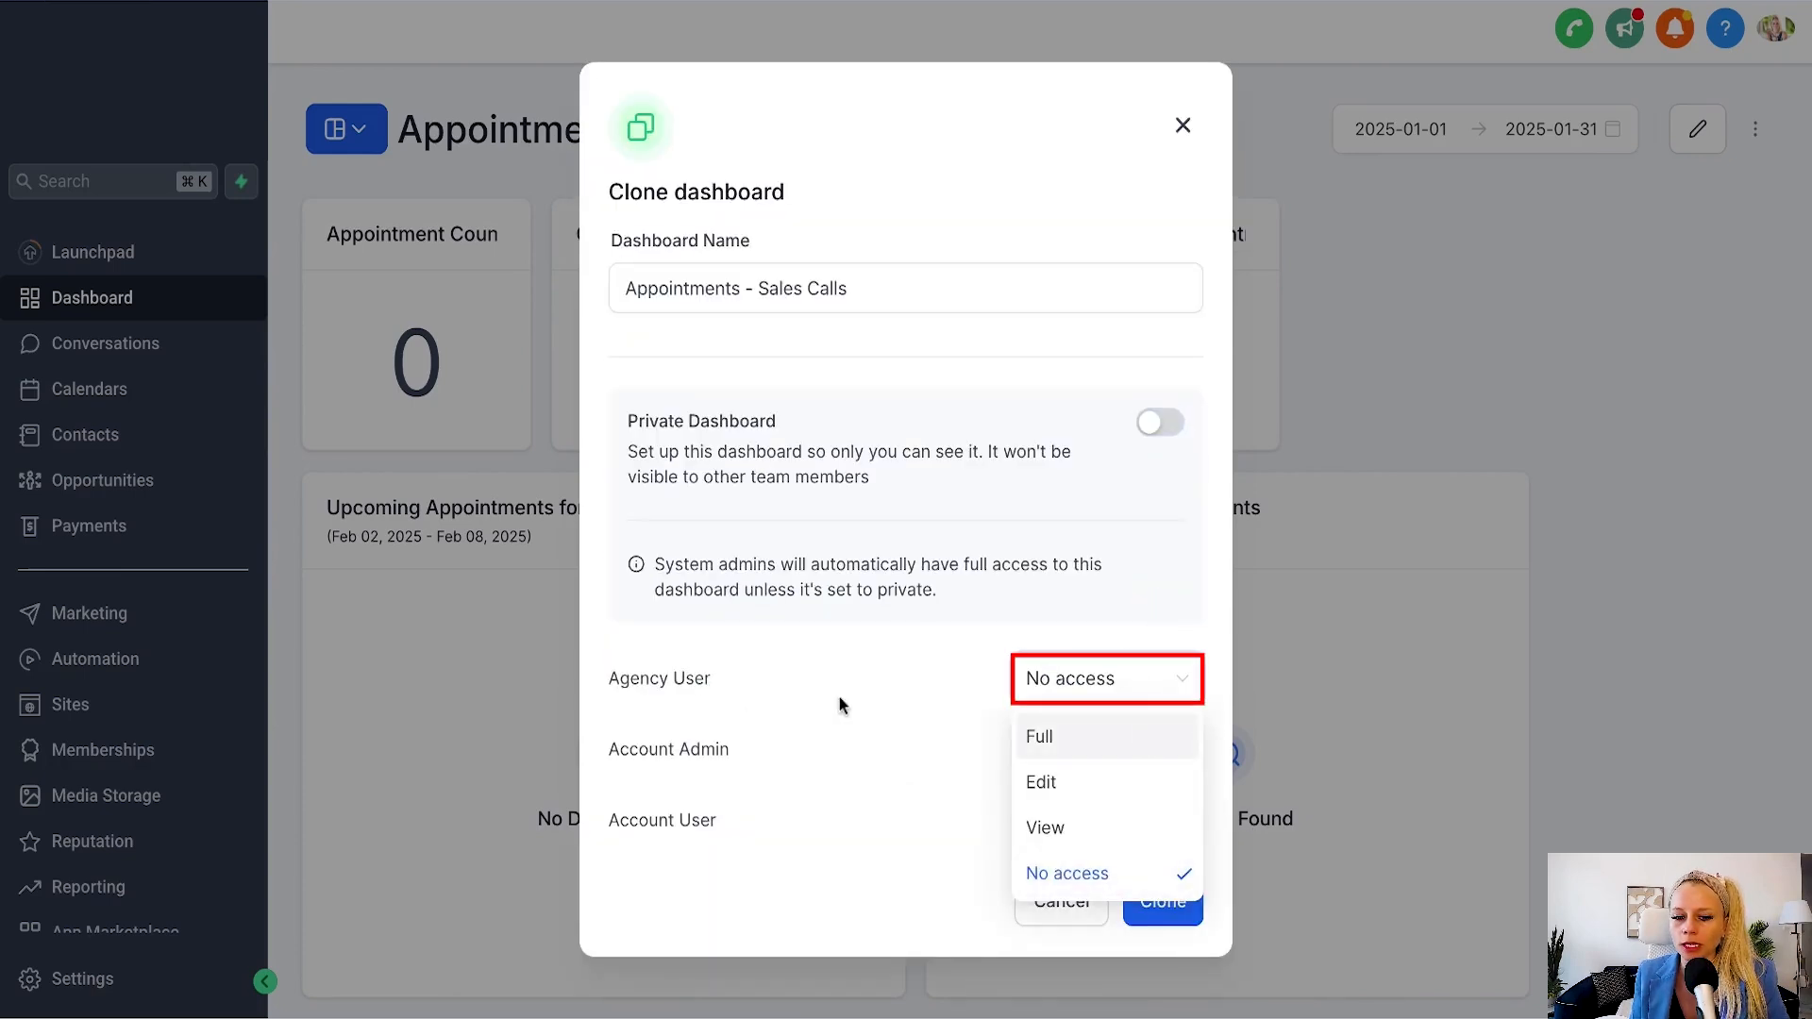
pyautogui.click(1037, 736)
pyautogui.moveTo(613, 745); pyautogui.dragTo(752, 756)
pyautogui.click(1050, 748)
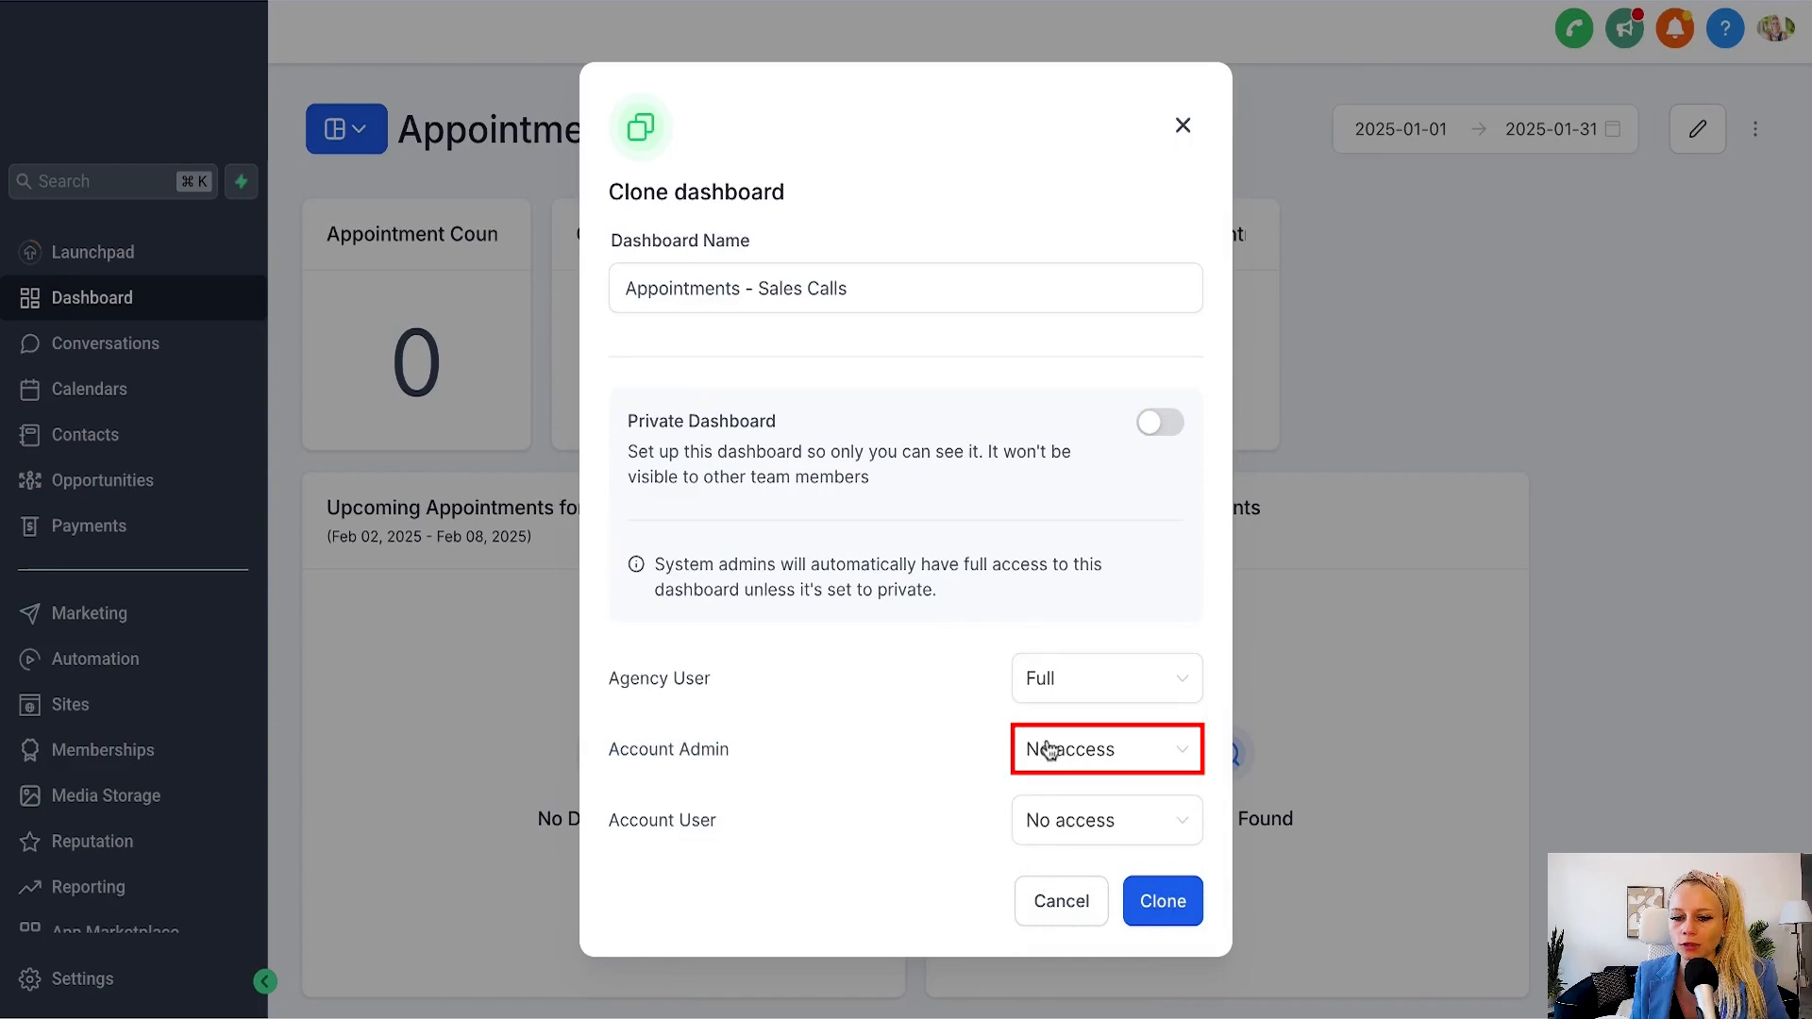
pyautogui.click(1044, 809)
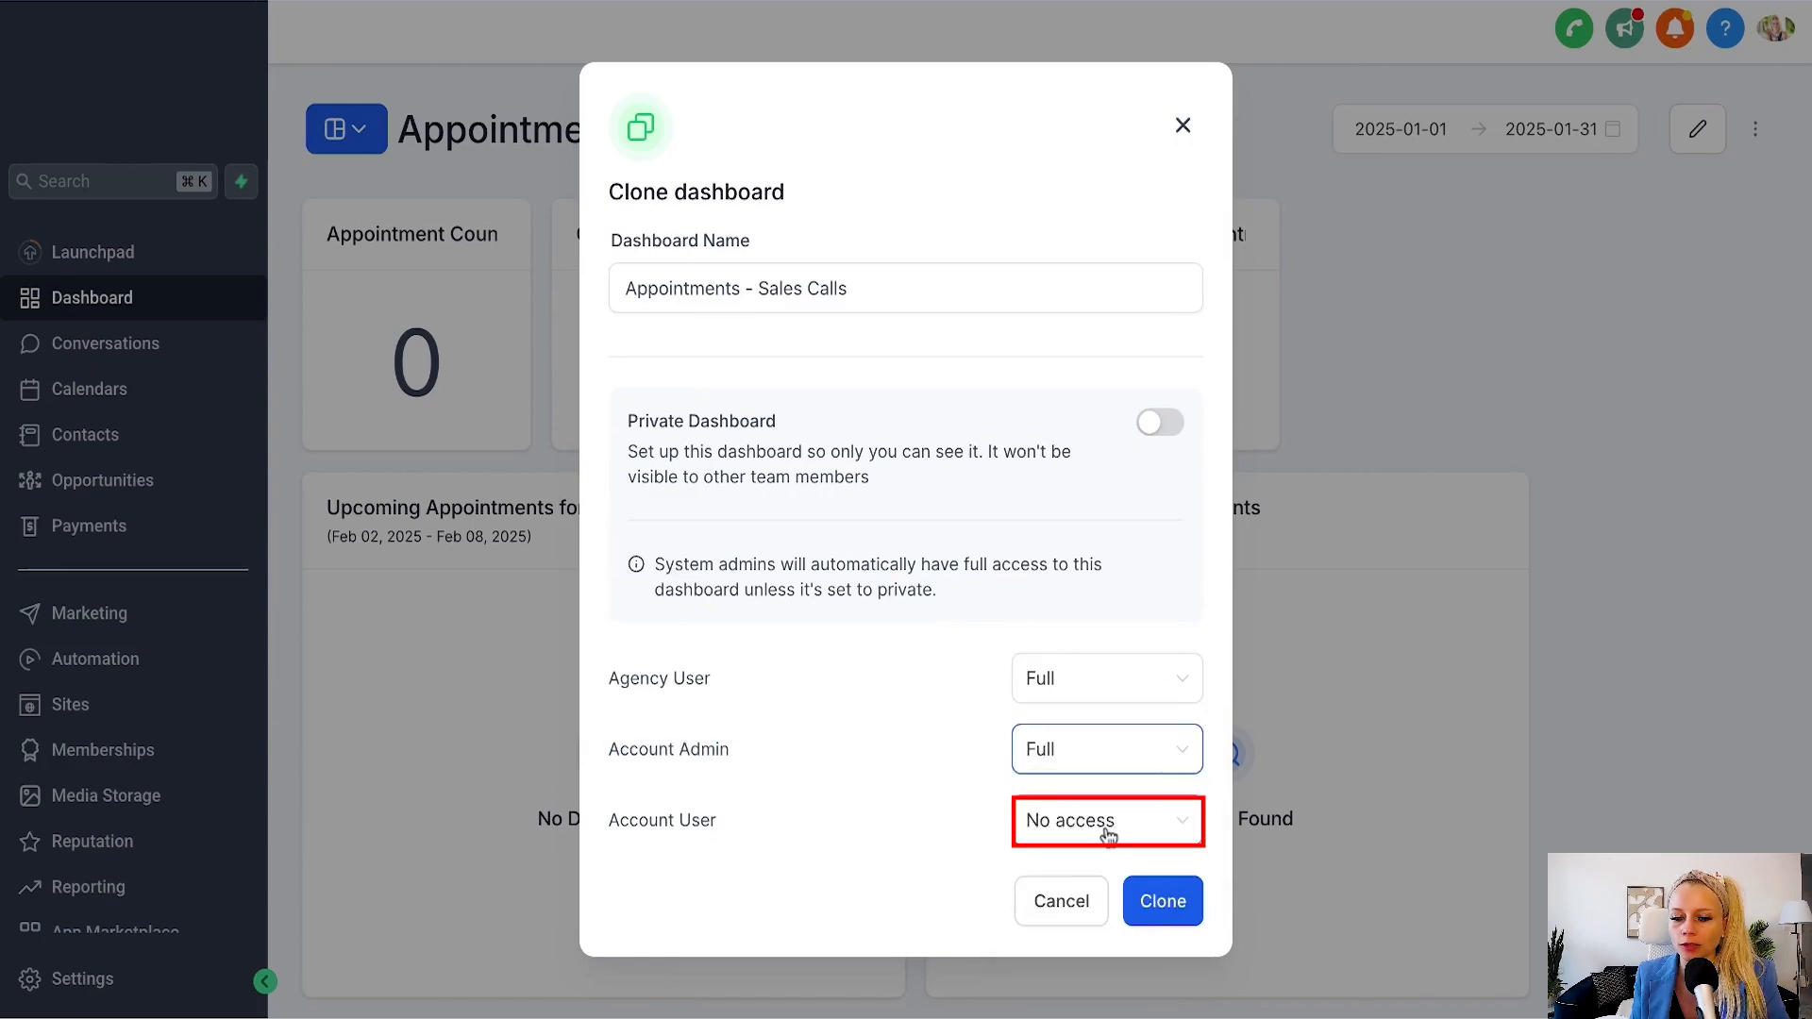
pyautogui.click(1108, 836)
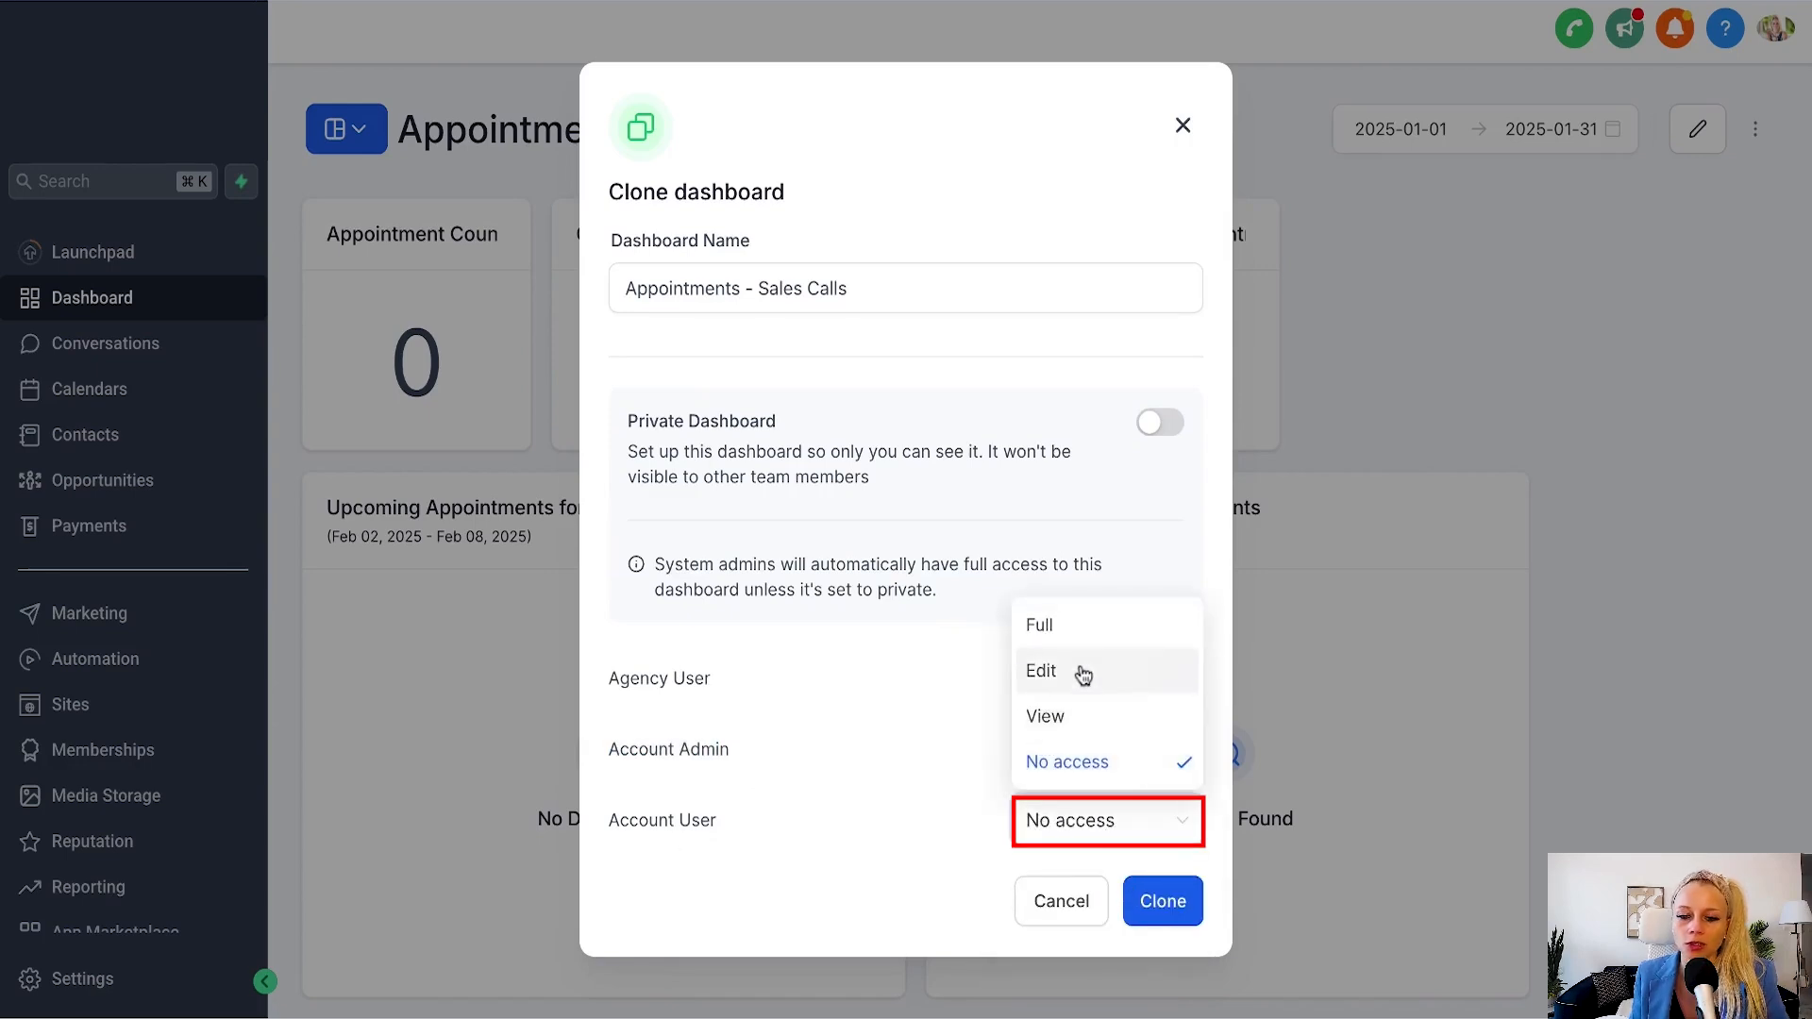
pyautogui.click(1071, 723)
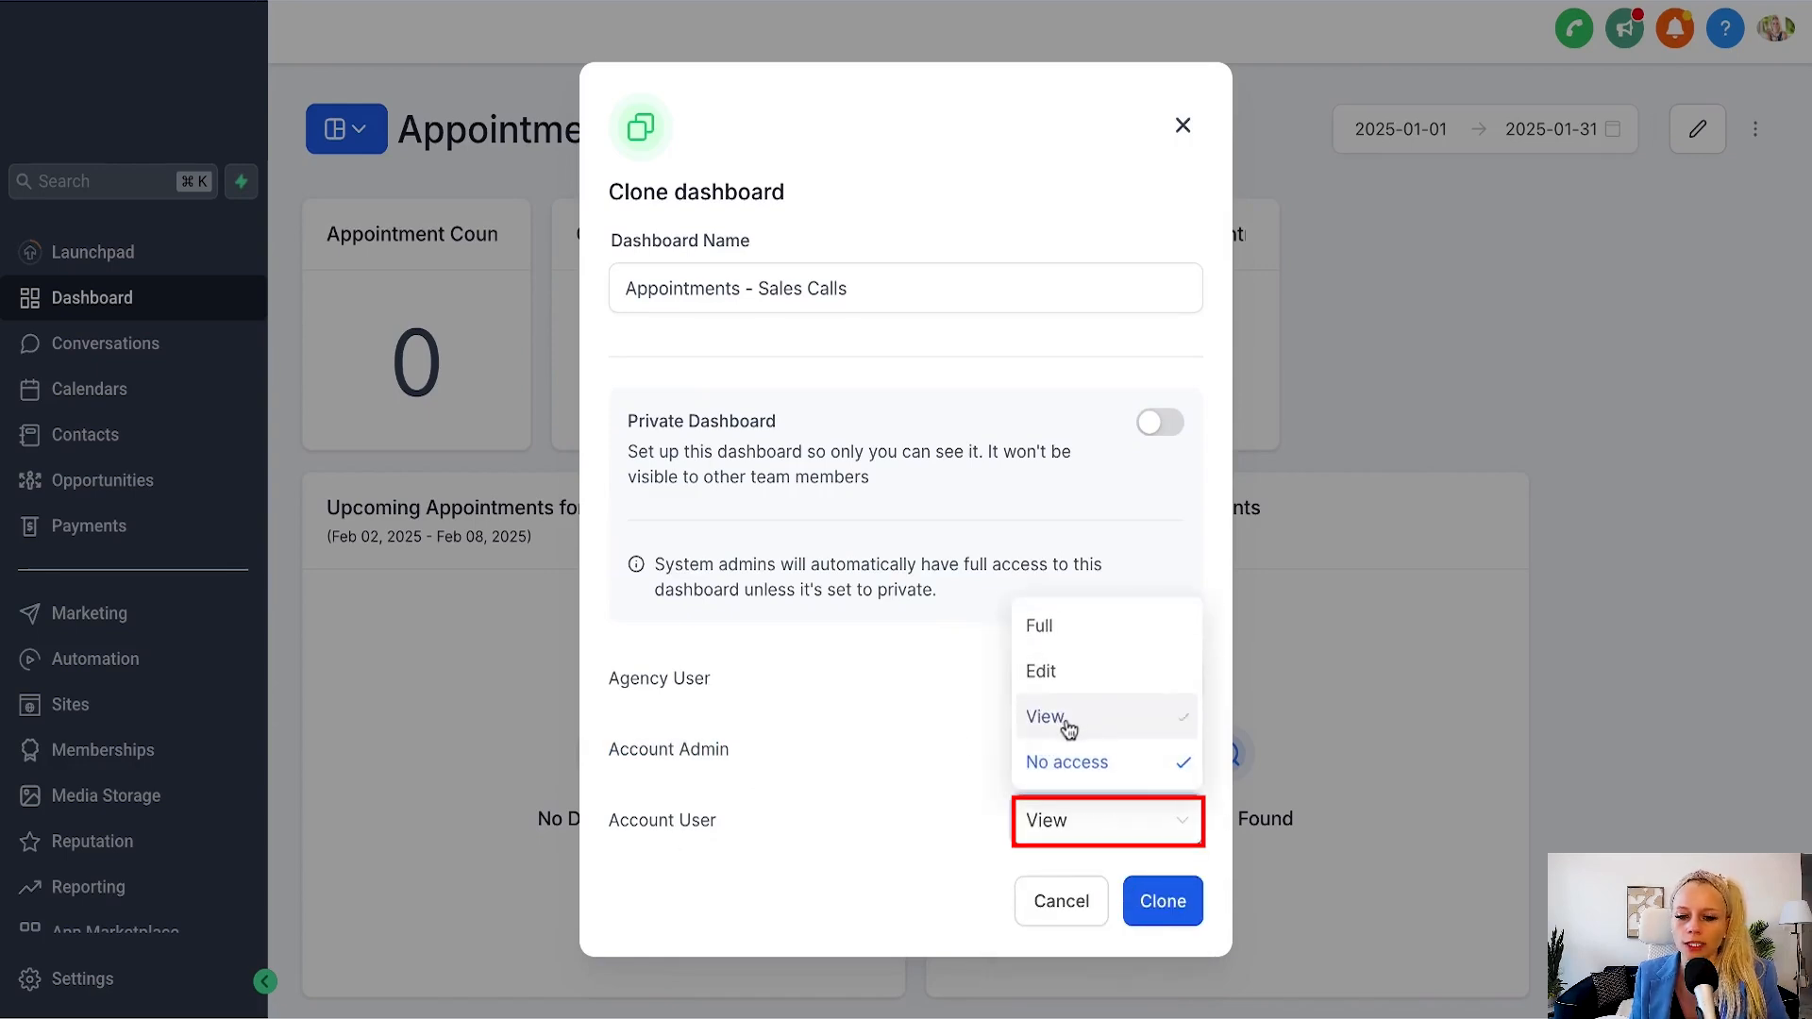
pyautogui.click(1178, 911)
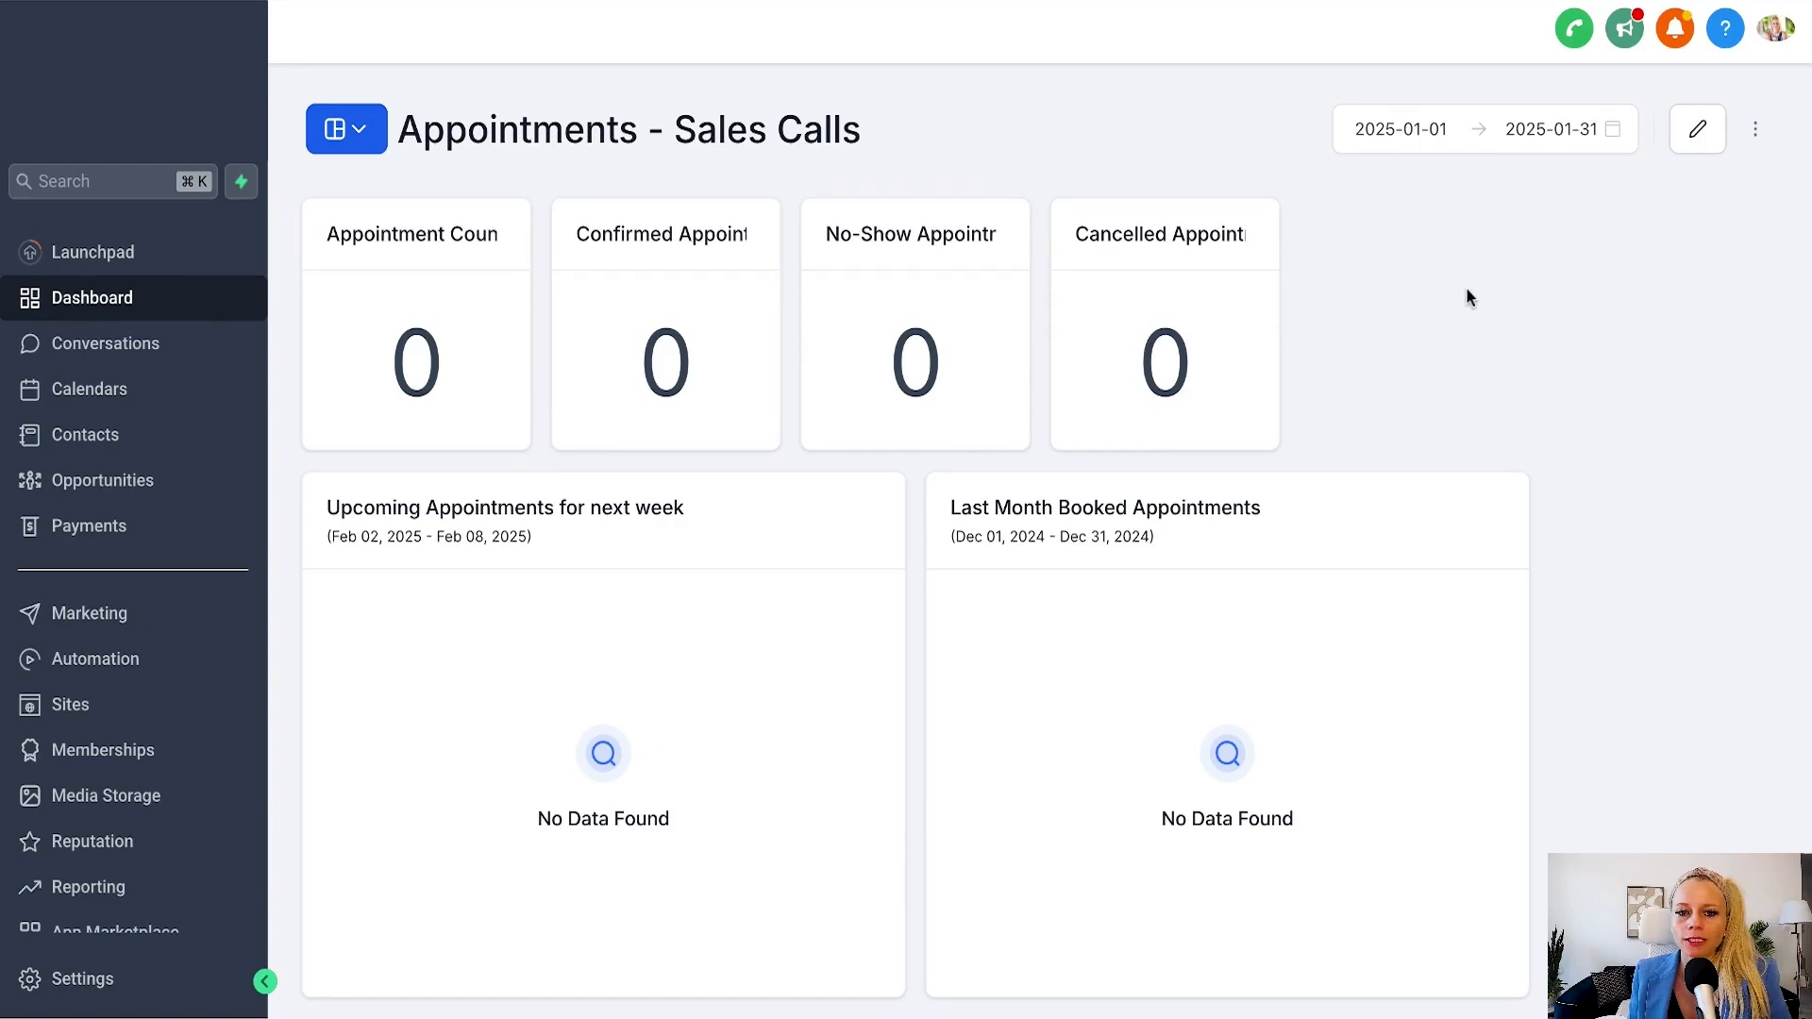
# Pin the Appointments - Sales Calls dashboard in the list of dashboards.
pyautogui.click(346, 128)
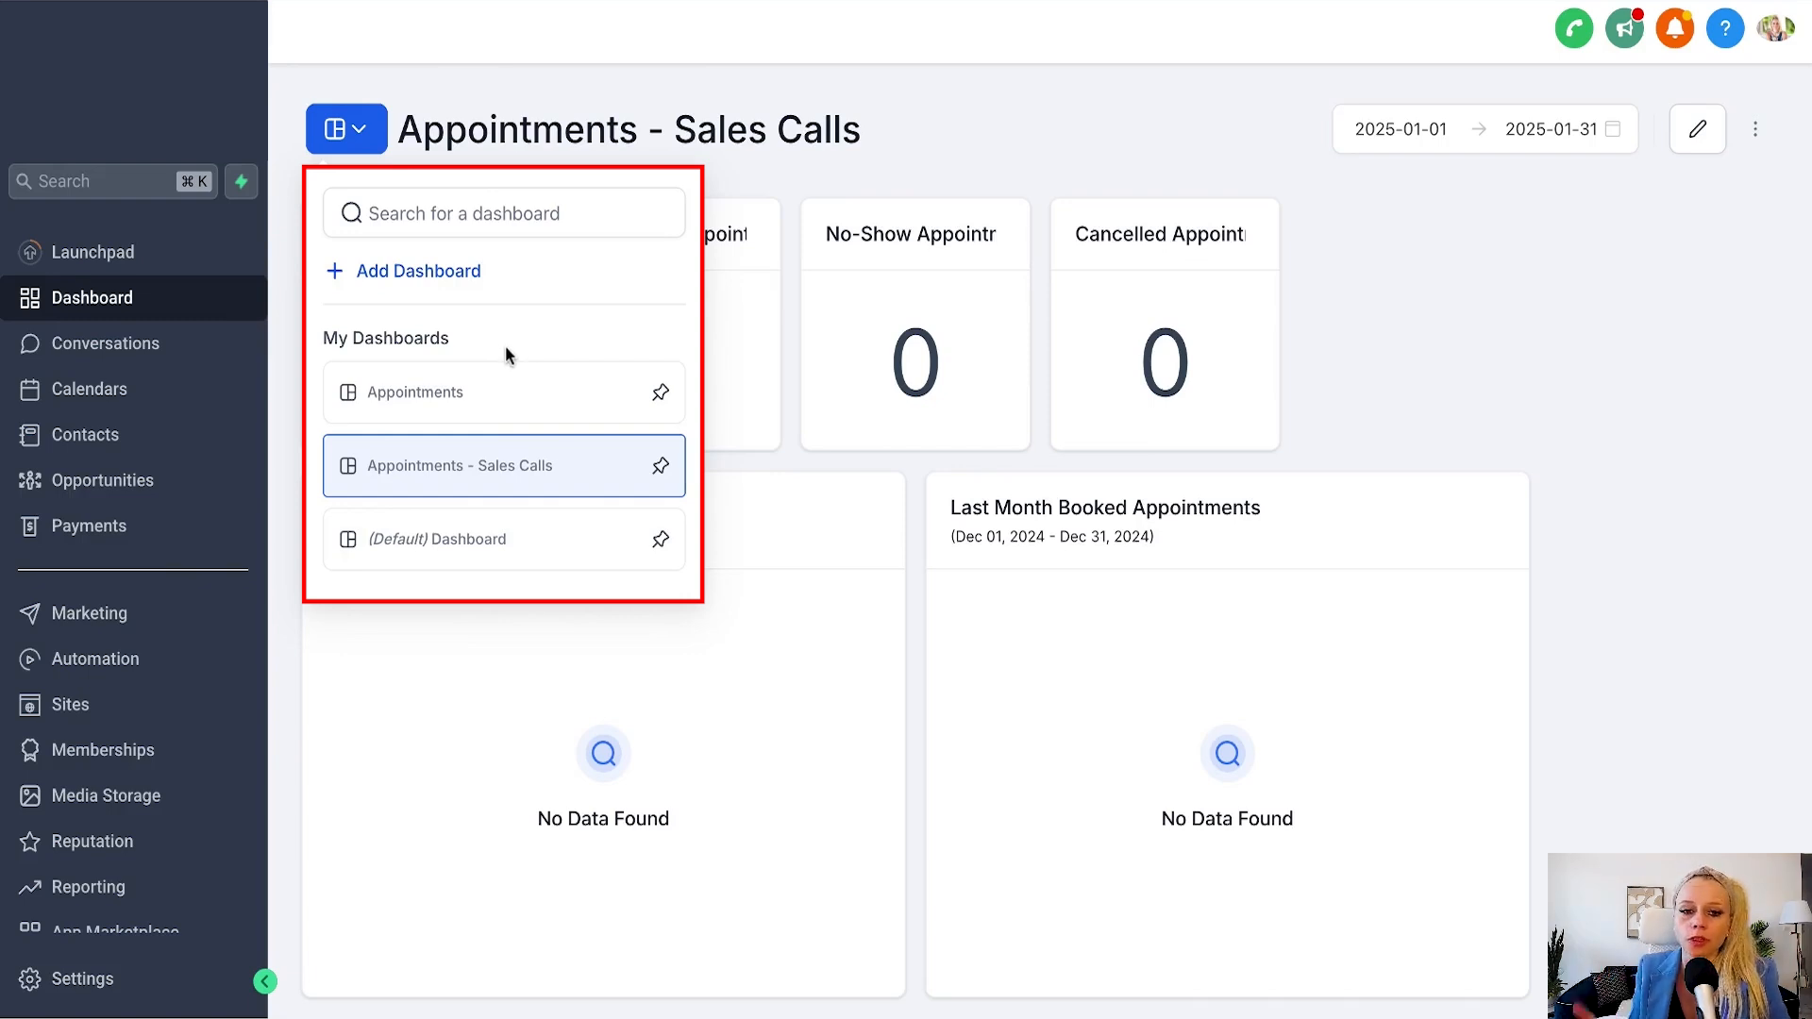
pyautogui.click(660, 467)
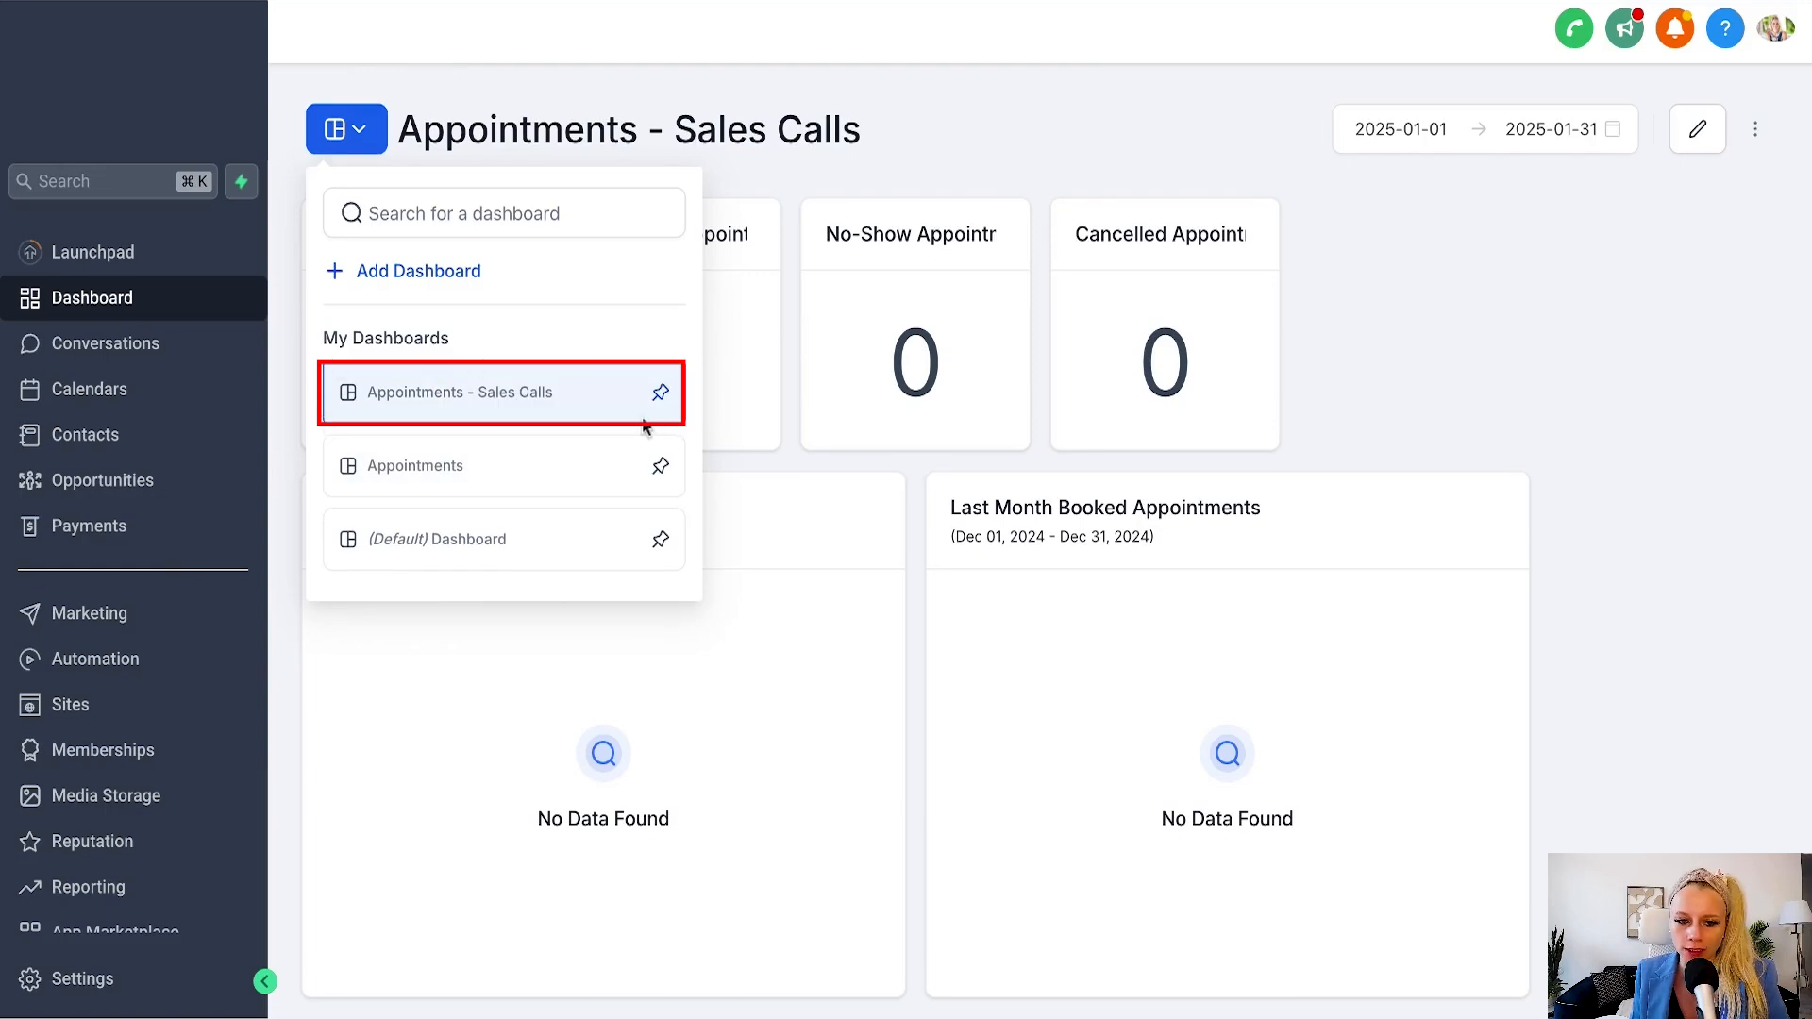
pyautogui.click(761, 168)
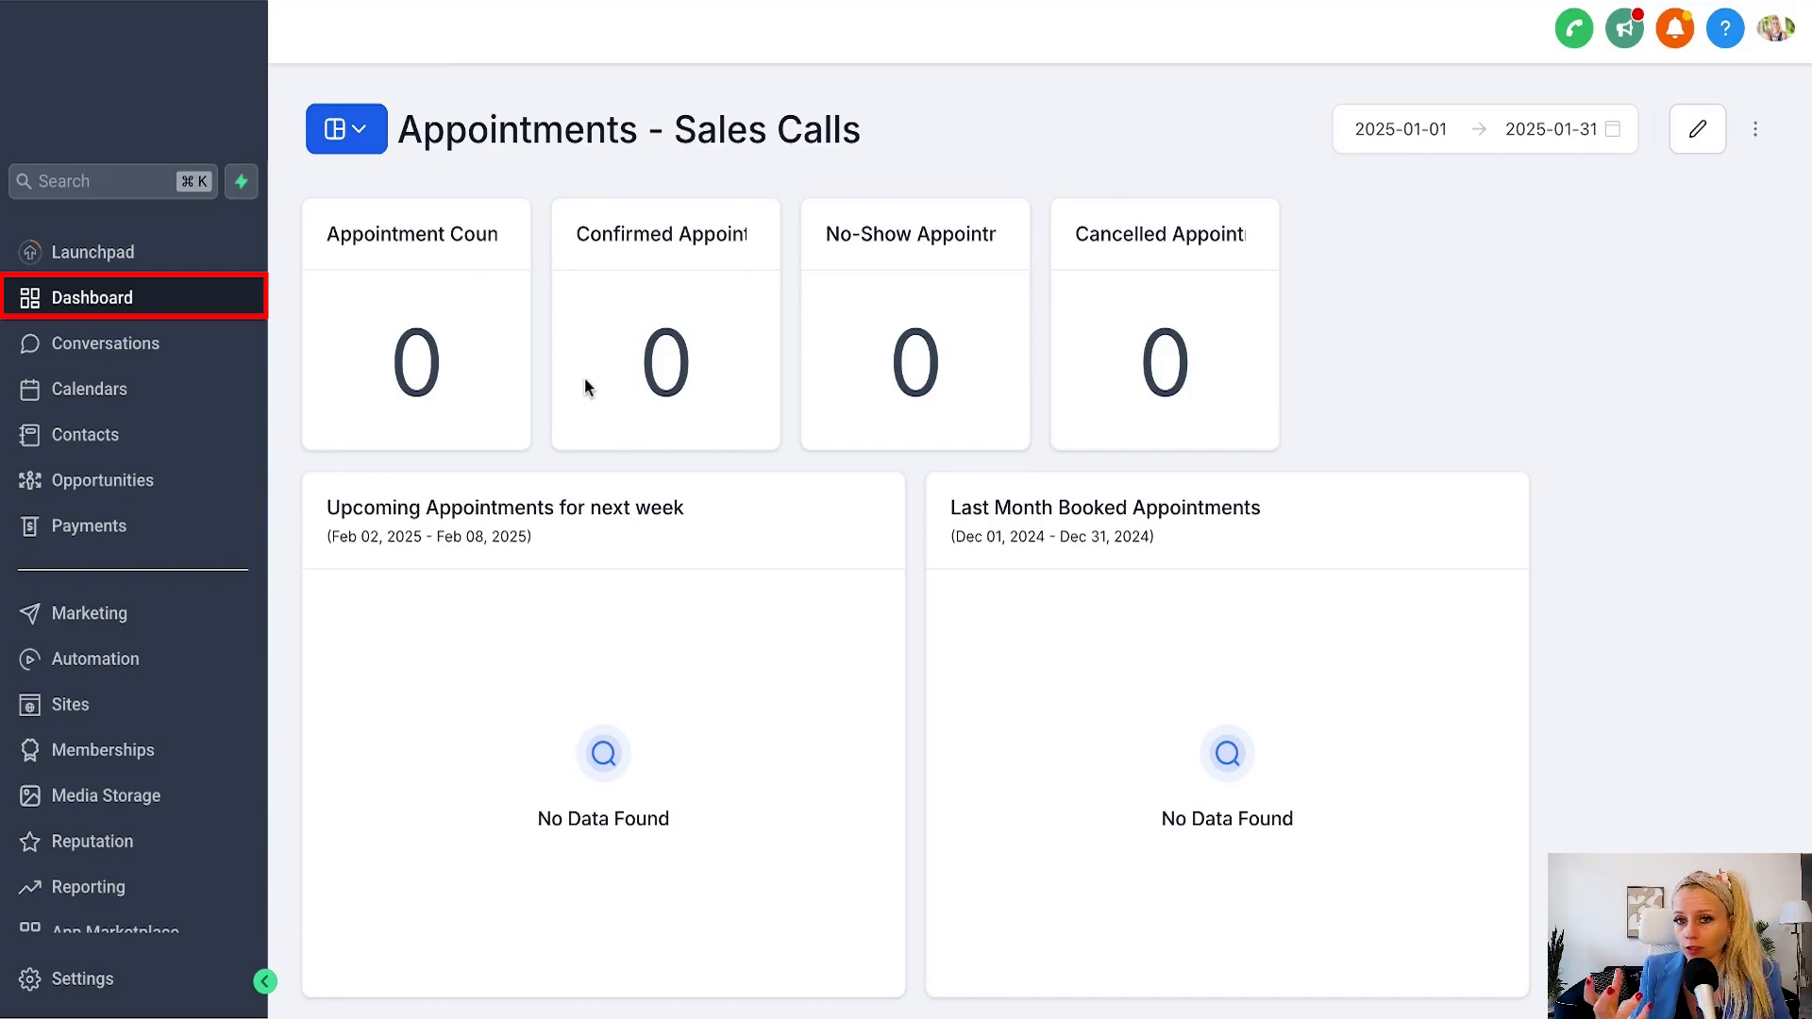
pyautogui.click(1756, 130)
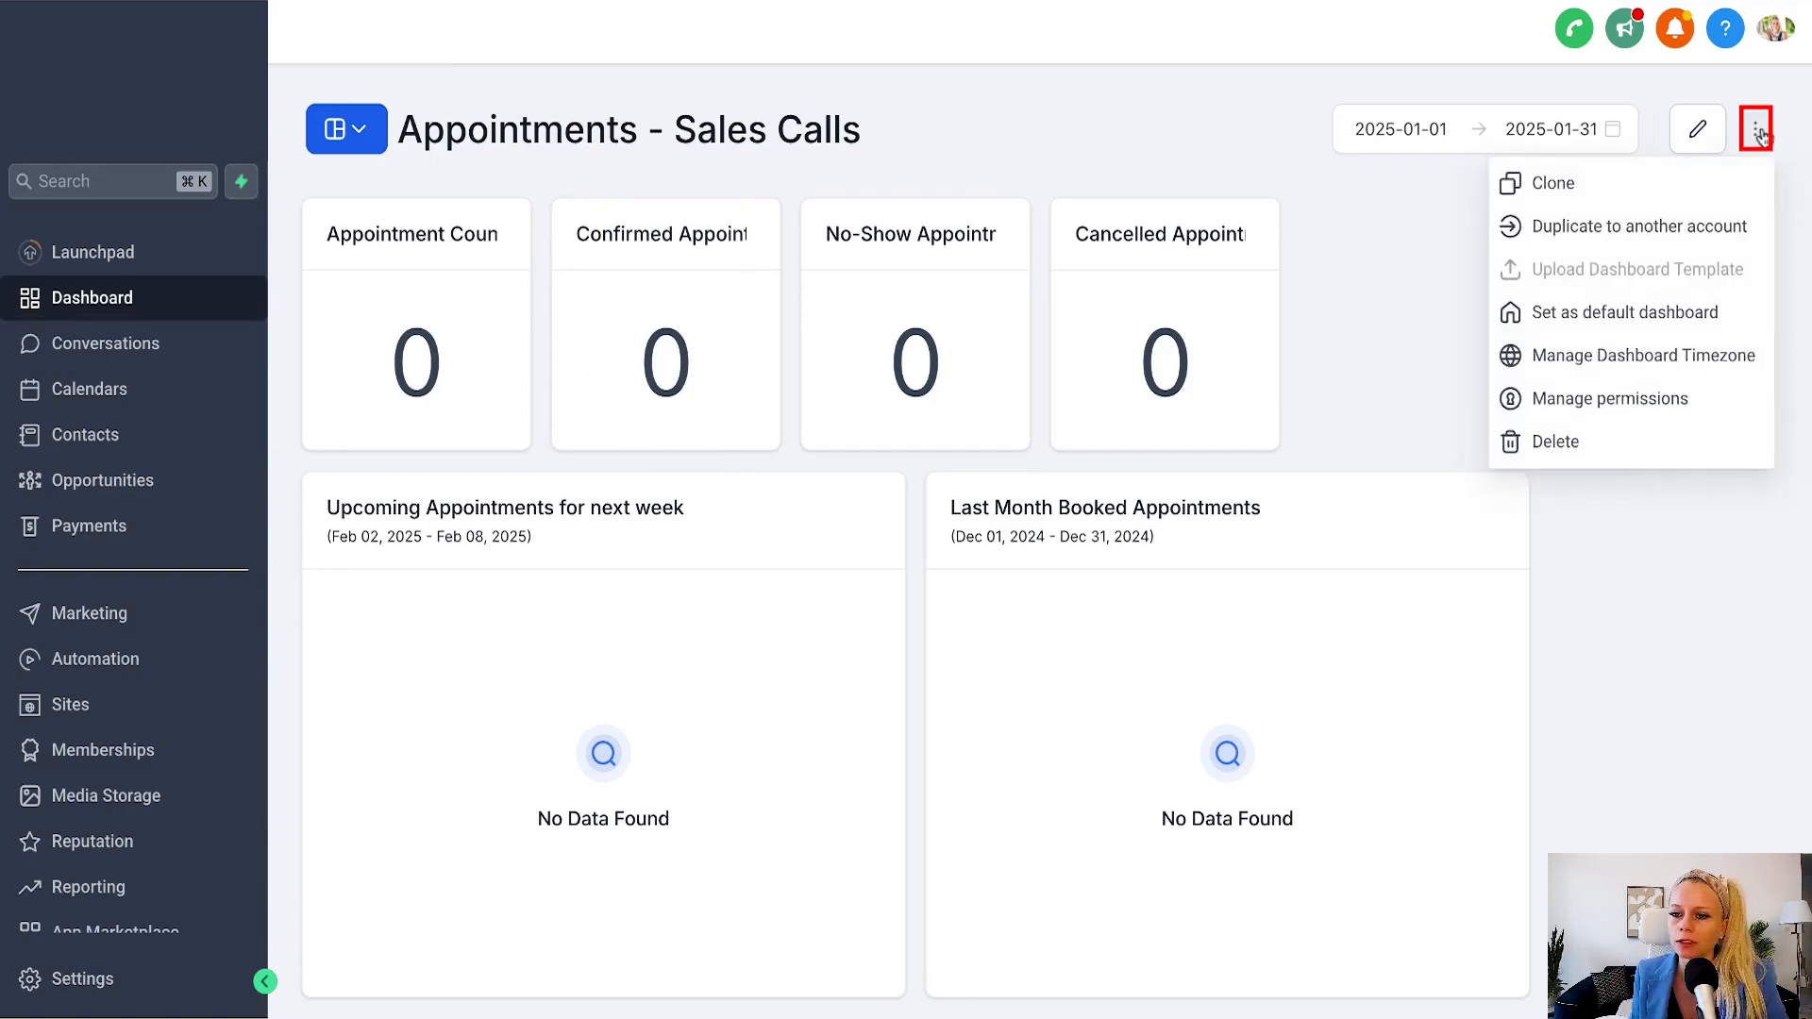
pyautogui.click(1647, 326)
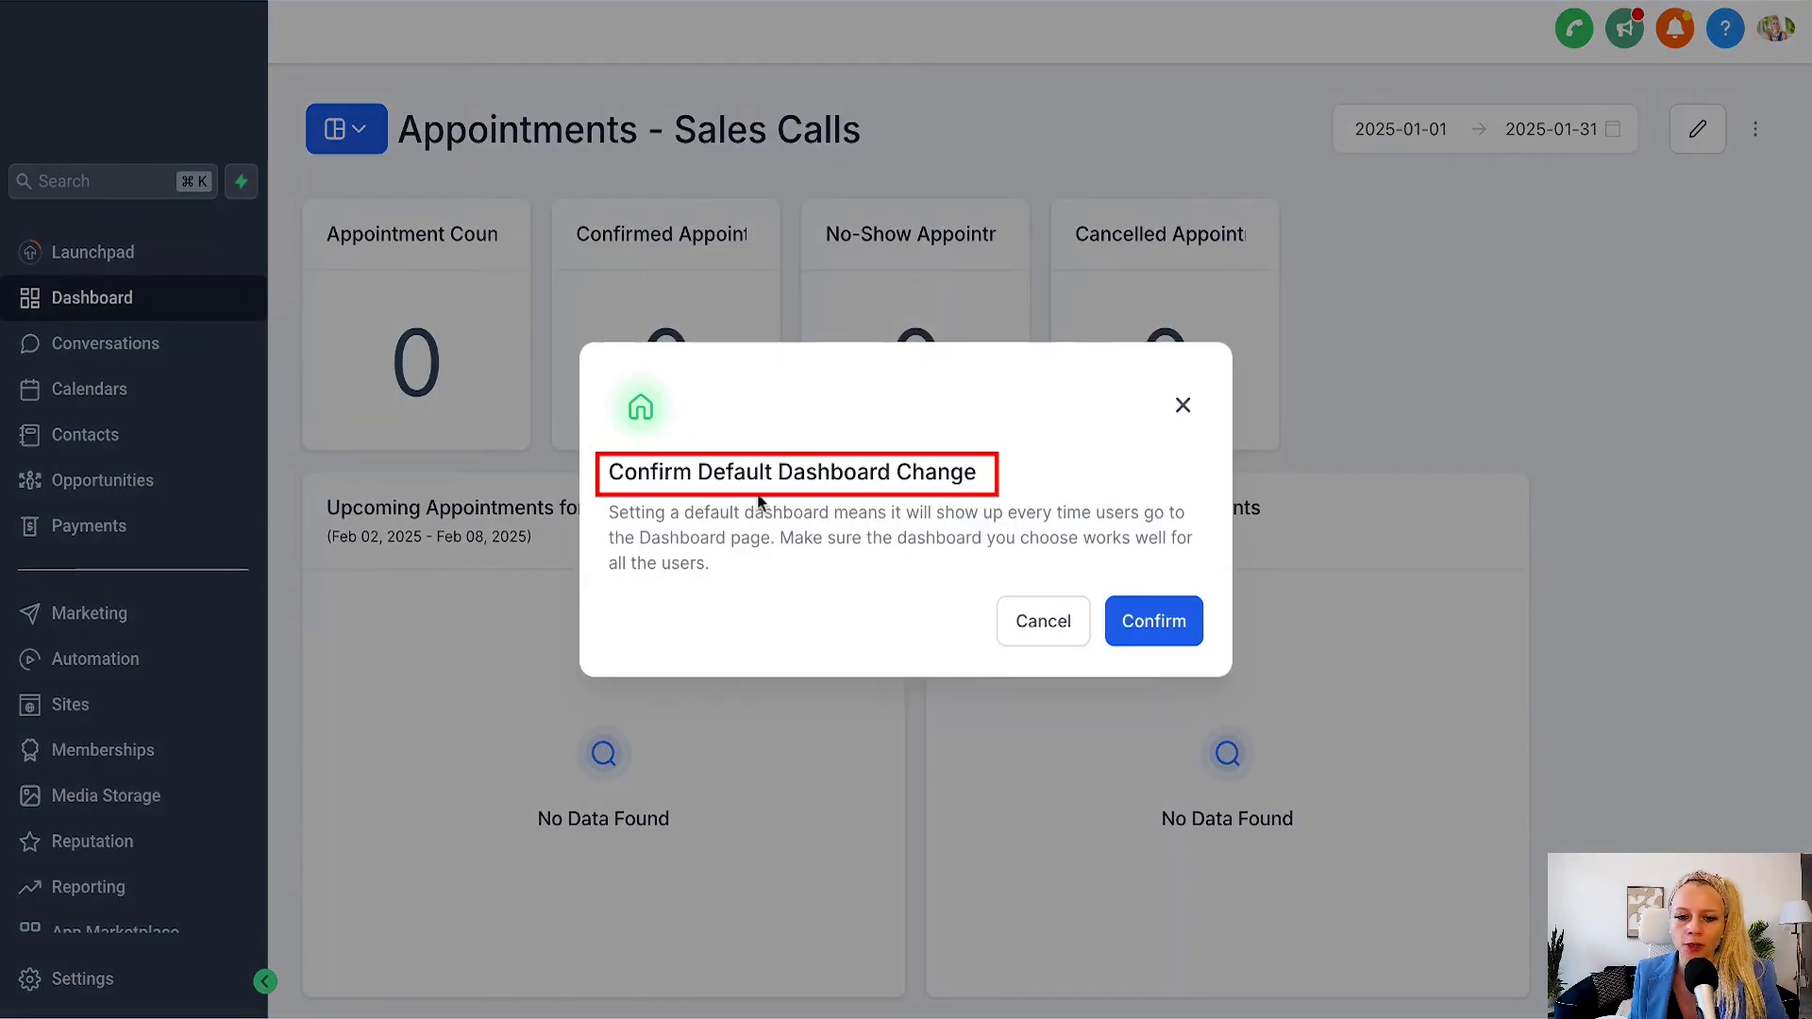
pyautogui.click(1043, 624)
pyautogui.click(351, 129)
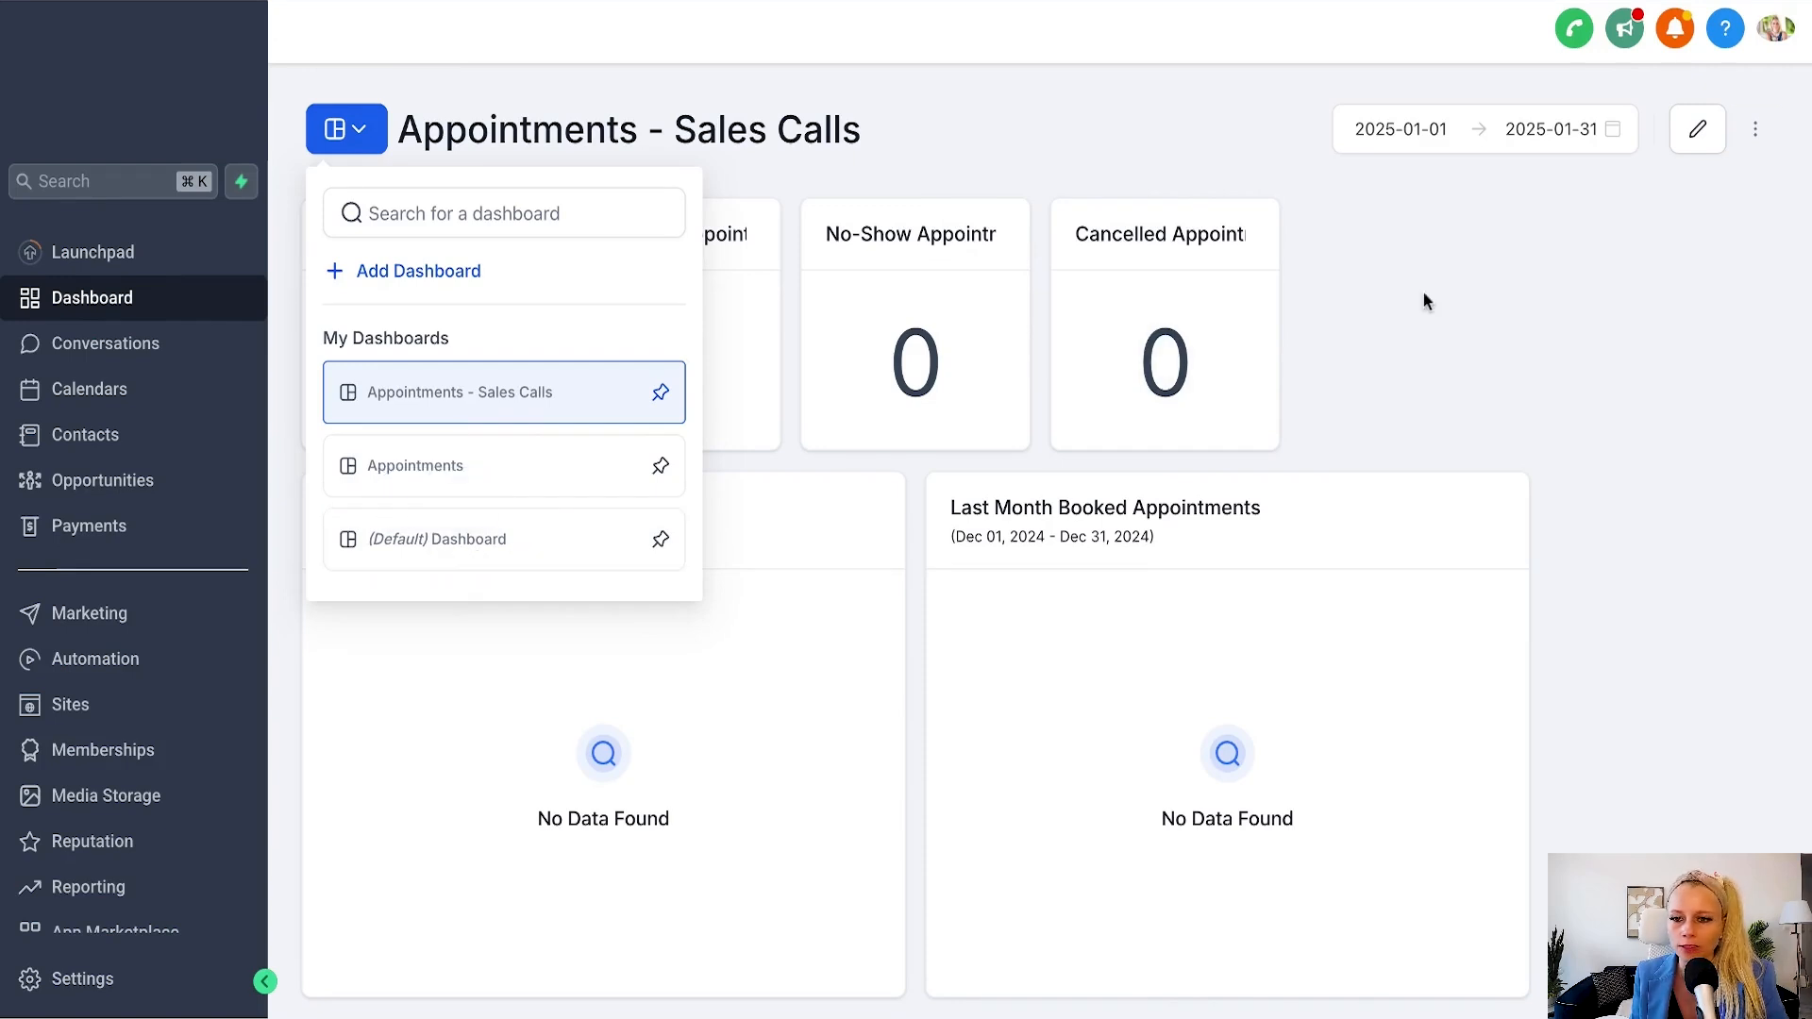
# Set Appointments - Sales Calls as the default dashboard, confirm the change, and open the list of dashboards.
pyautogui.click(1755, 128)
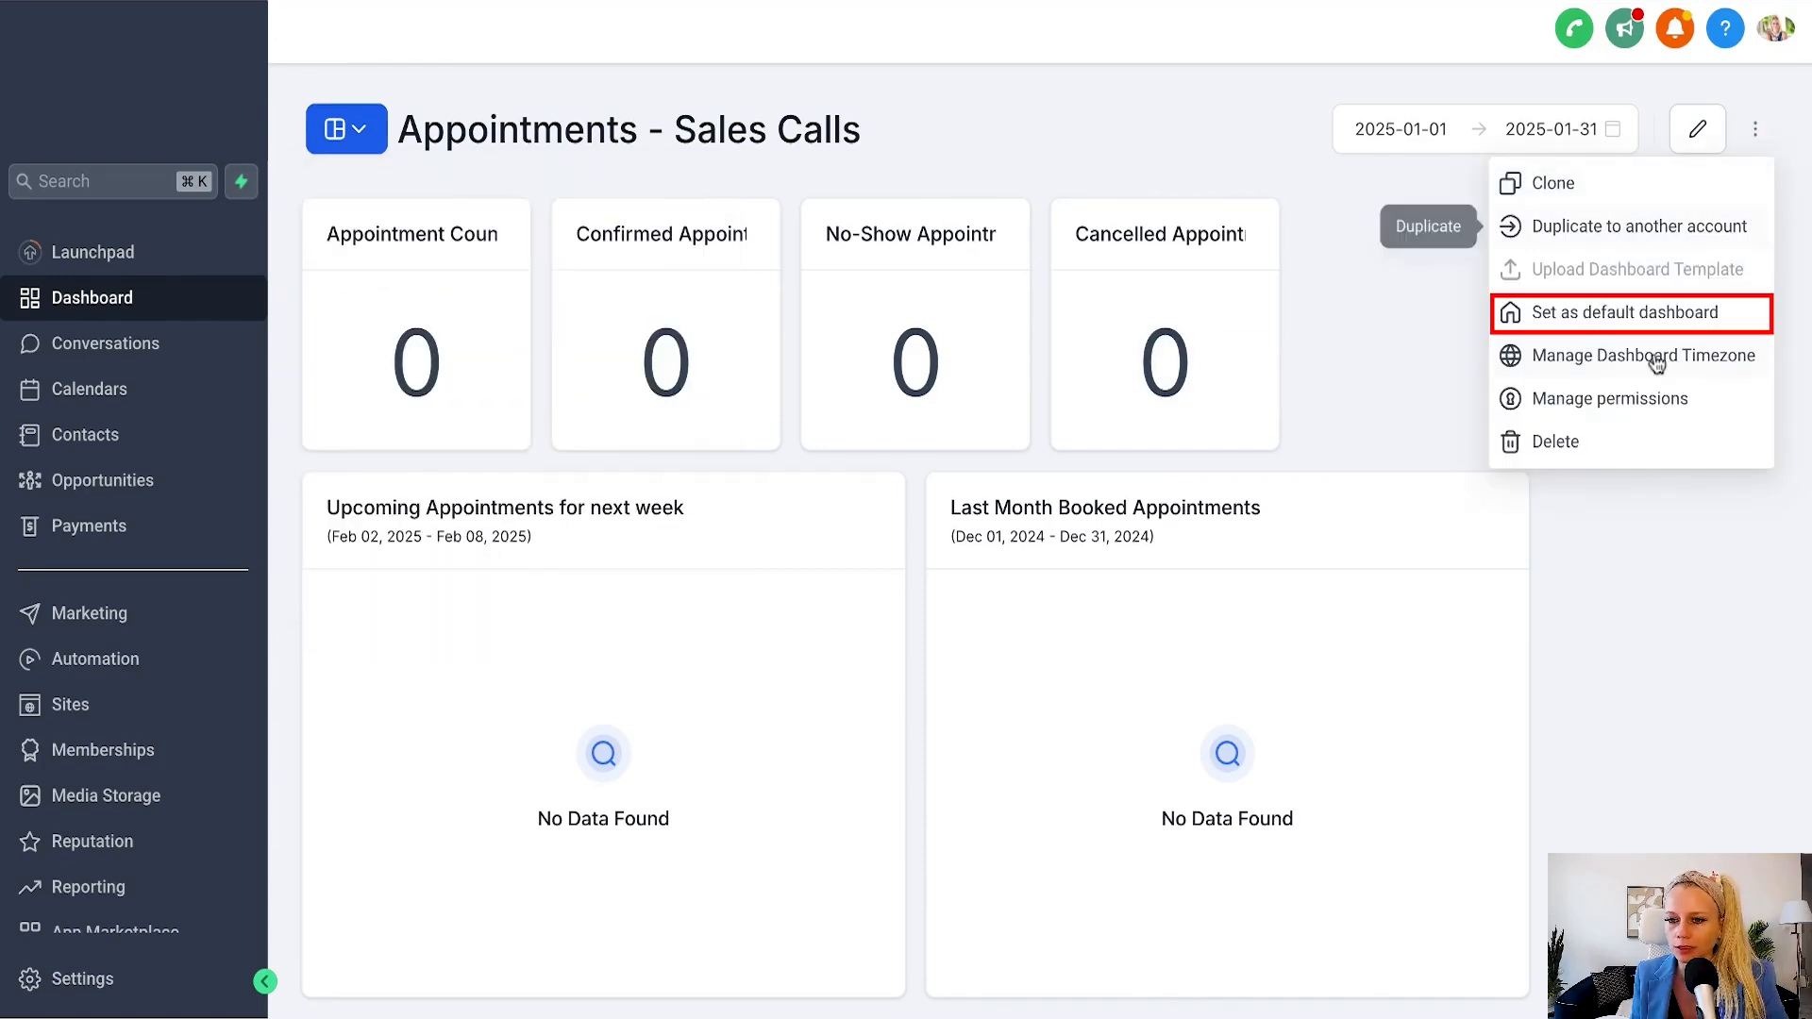
pyautogui.click(1715, 312)
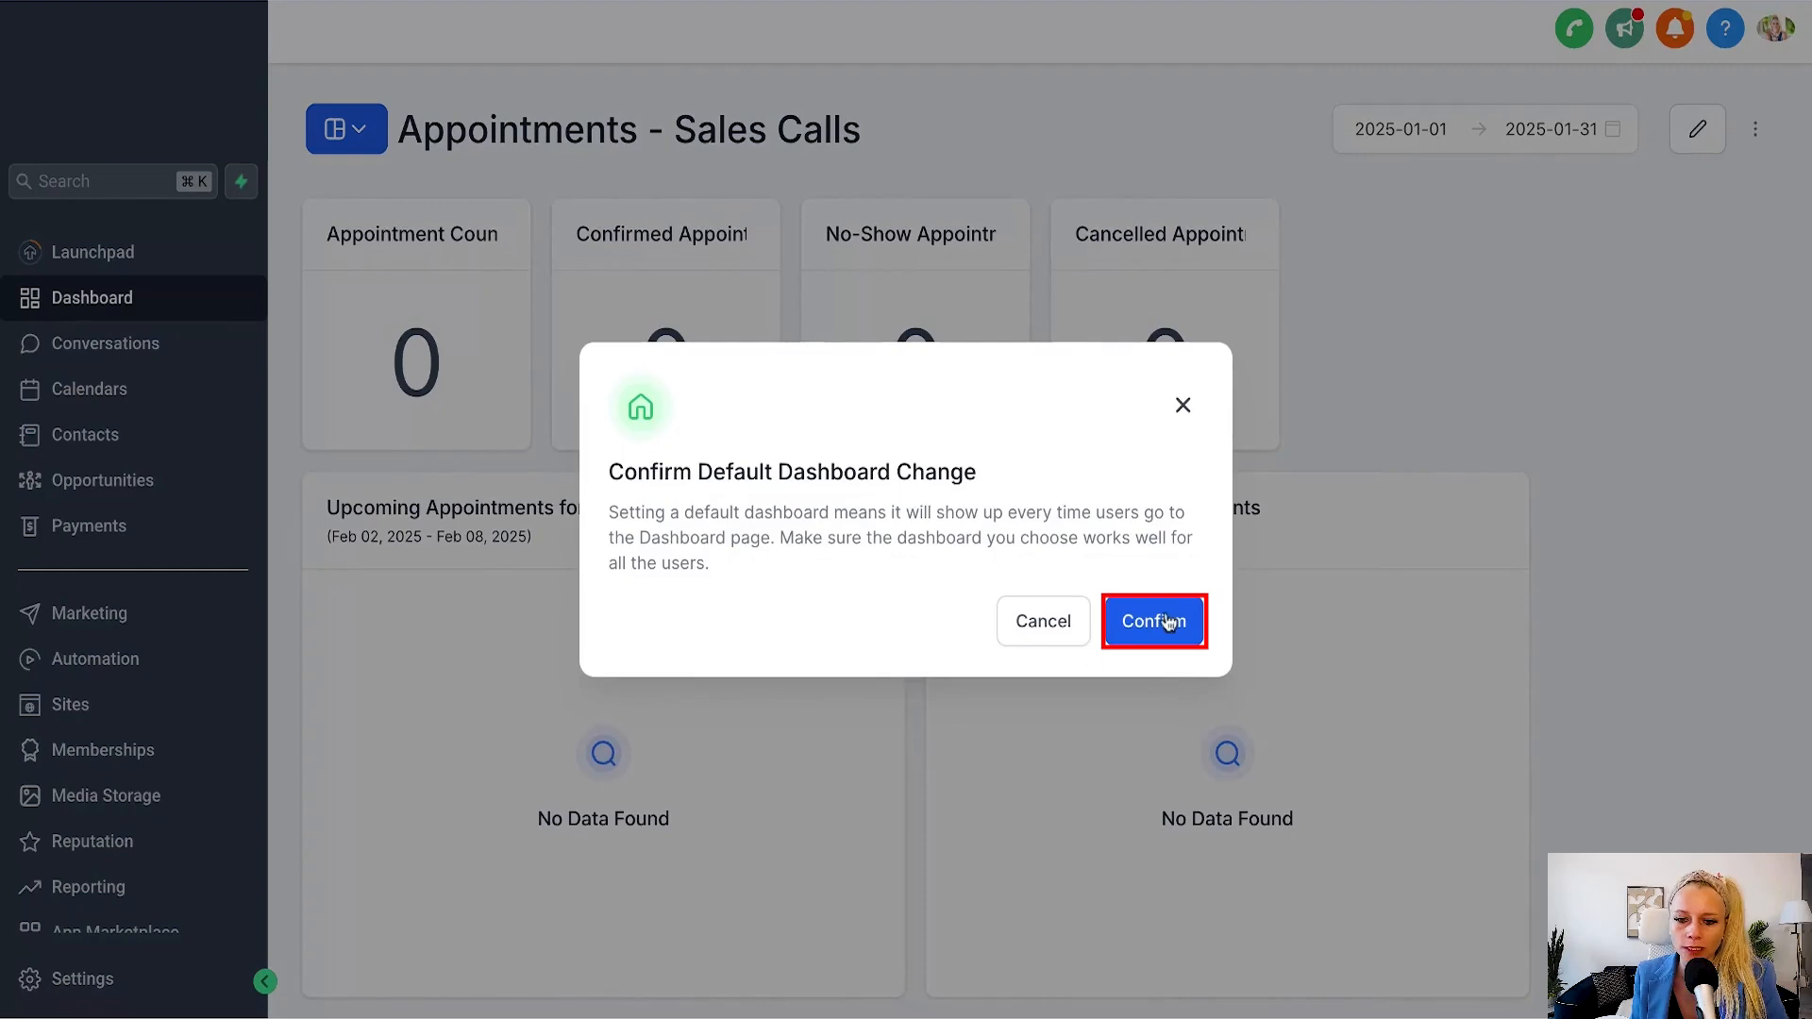
pyautogui.click(1169, 623)
pyautogui.moveTo(867, 145); pyautogui.dragTo(673, 141)
pyautogui.click(627, 170)
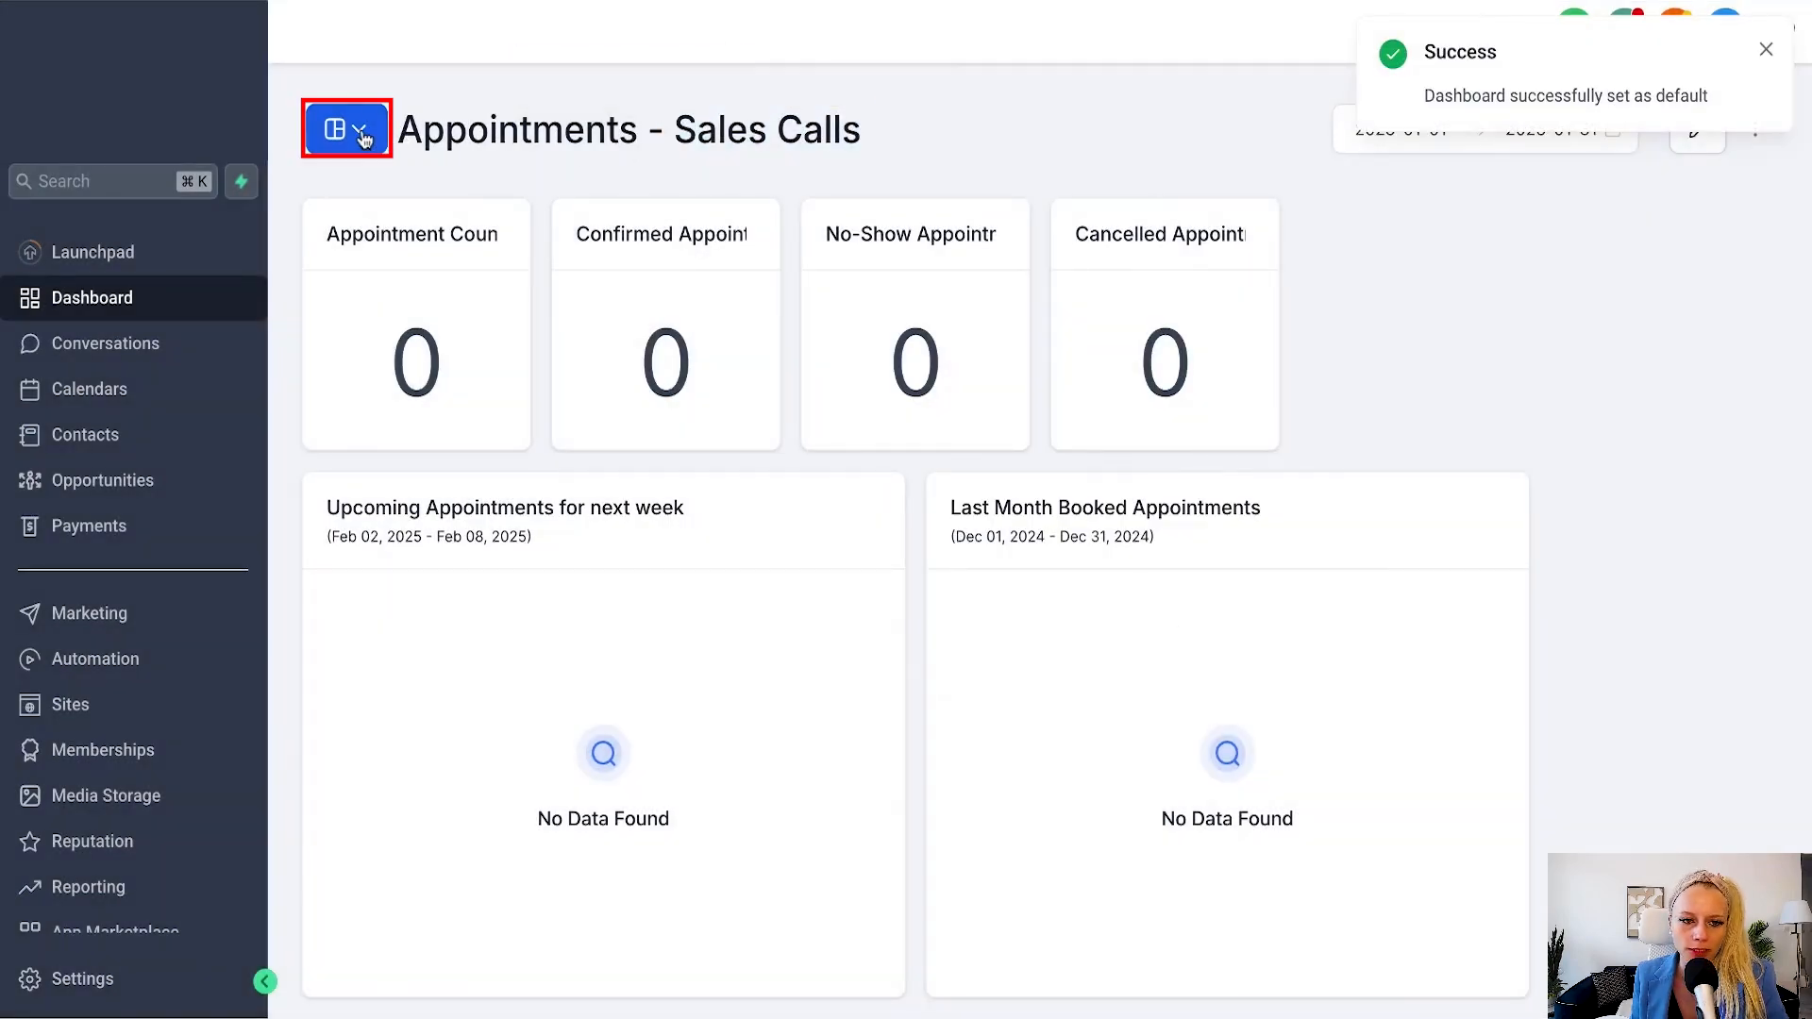
pyautogui.click(363, 139)
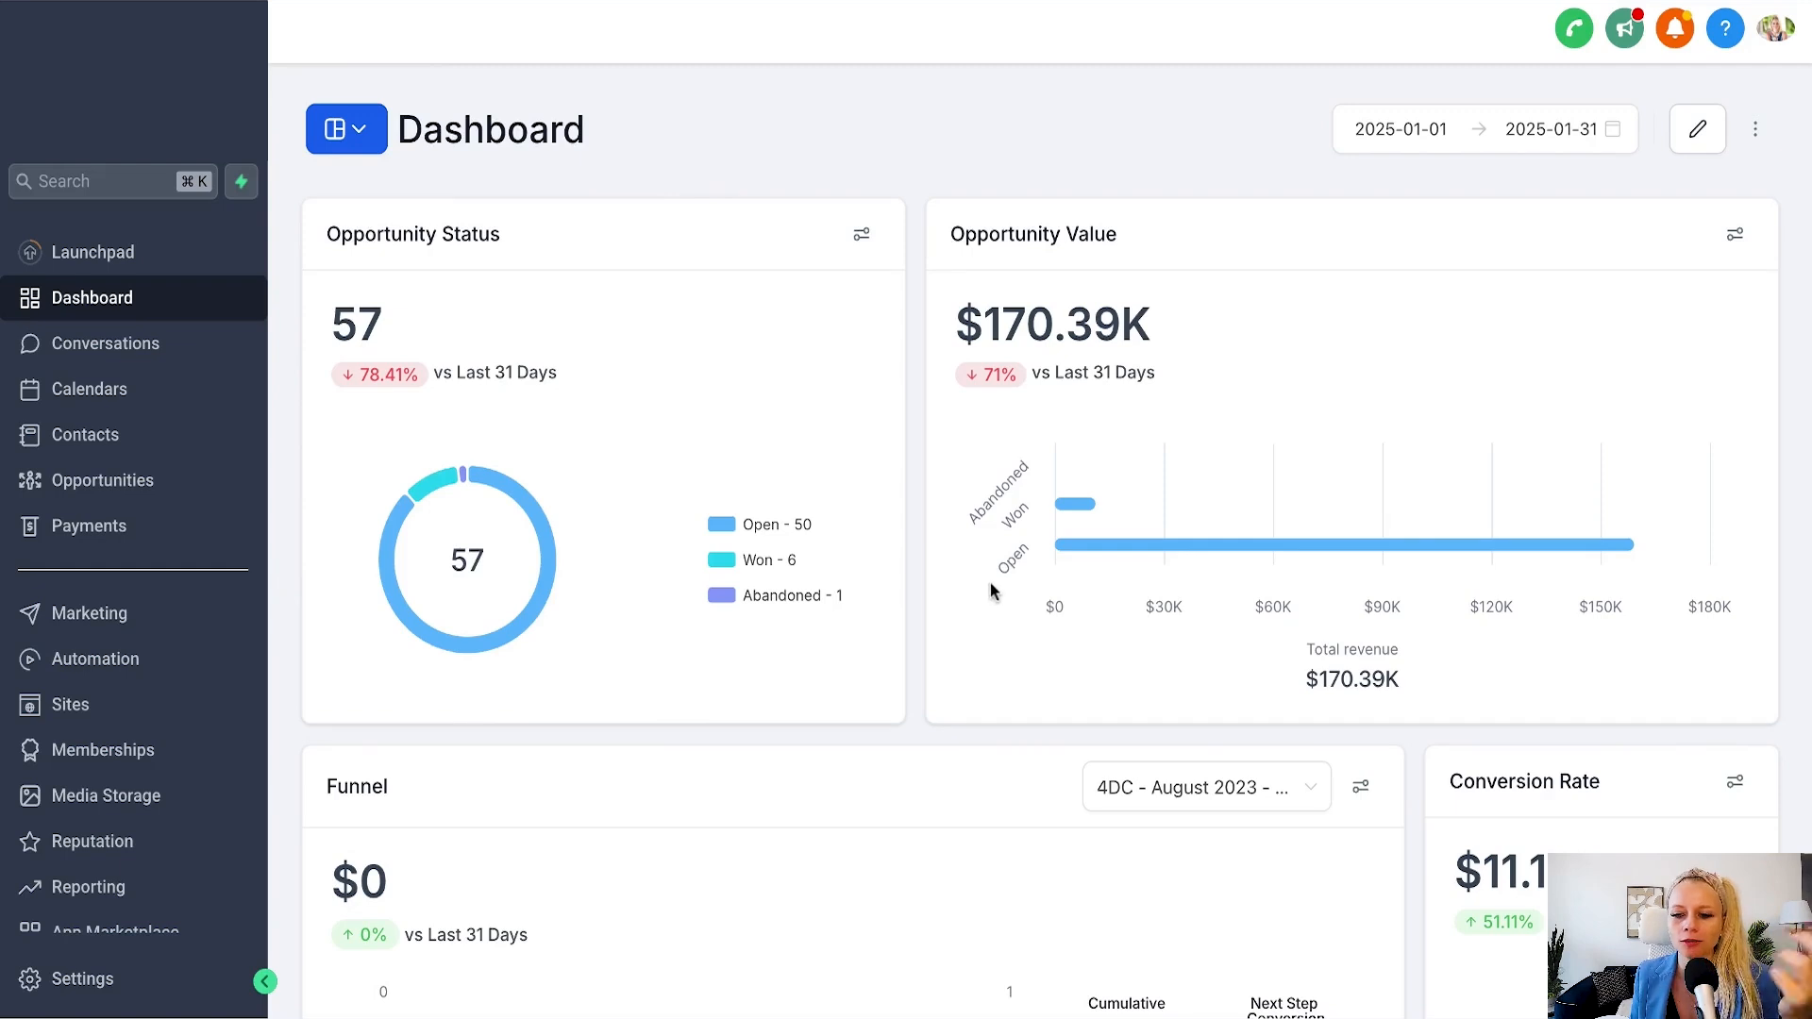
# Open the records behind the Won bar of the Opportunity Value widget and download them.
pyautogui.moveTo(1064, 554)
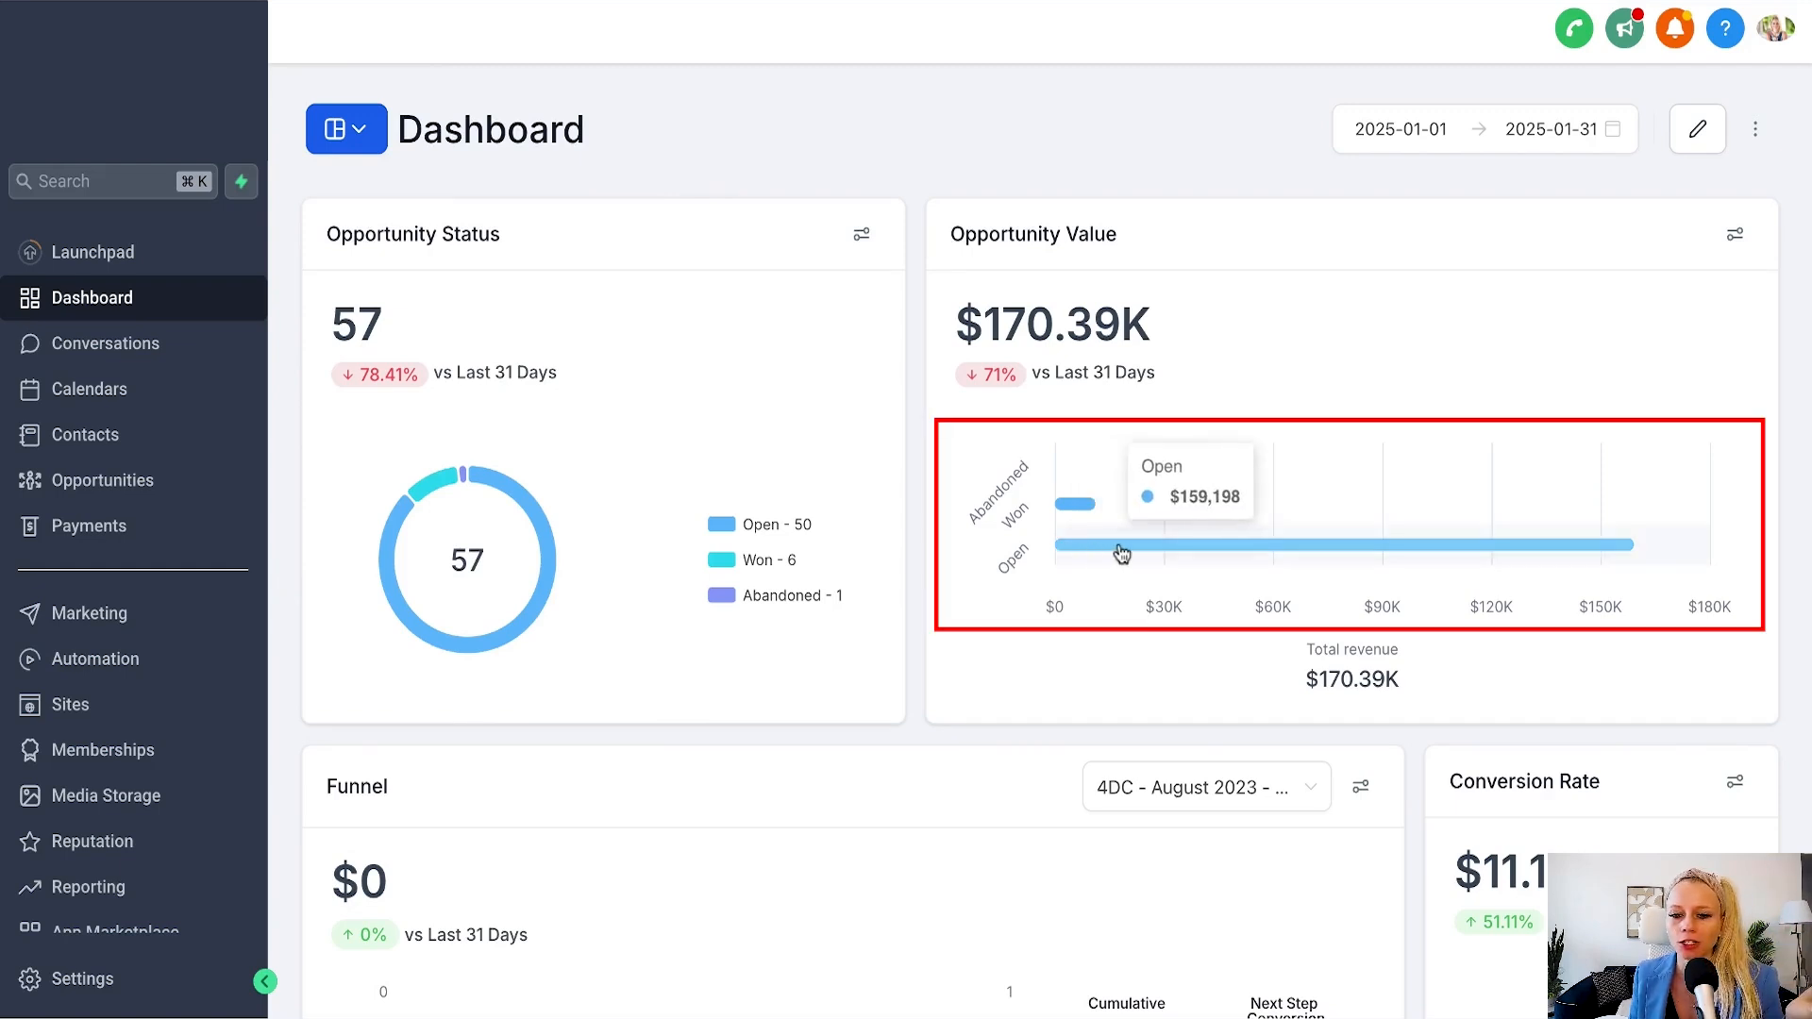
pyautogui.click(1069, 515)
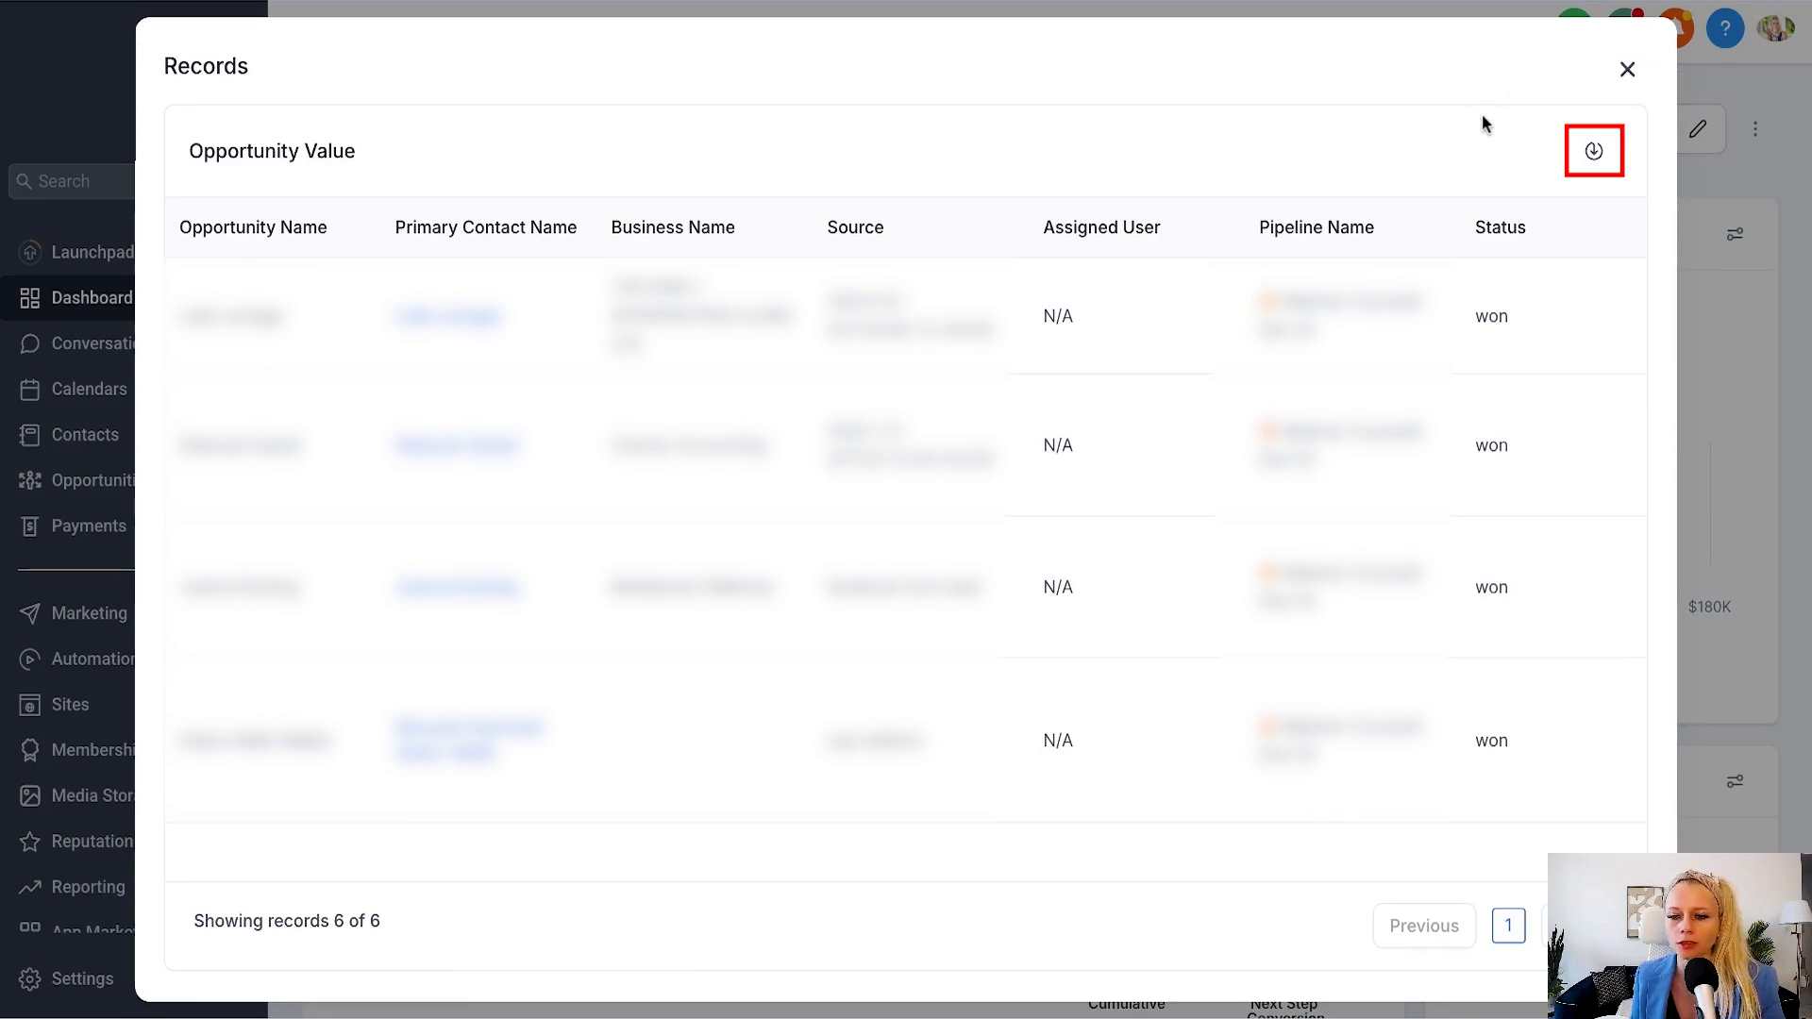
pyautogui.click(1590, 154)
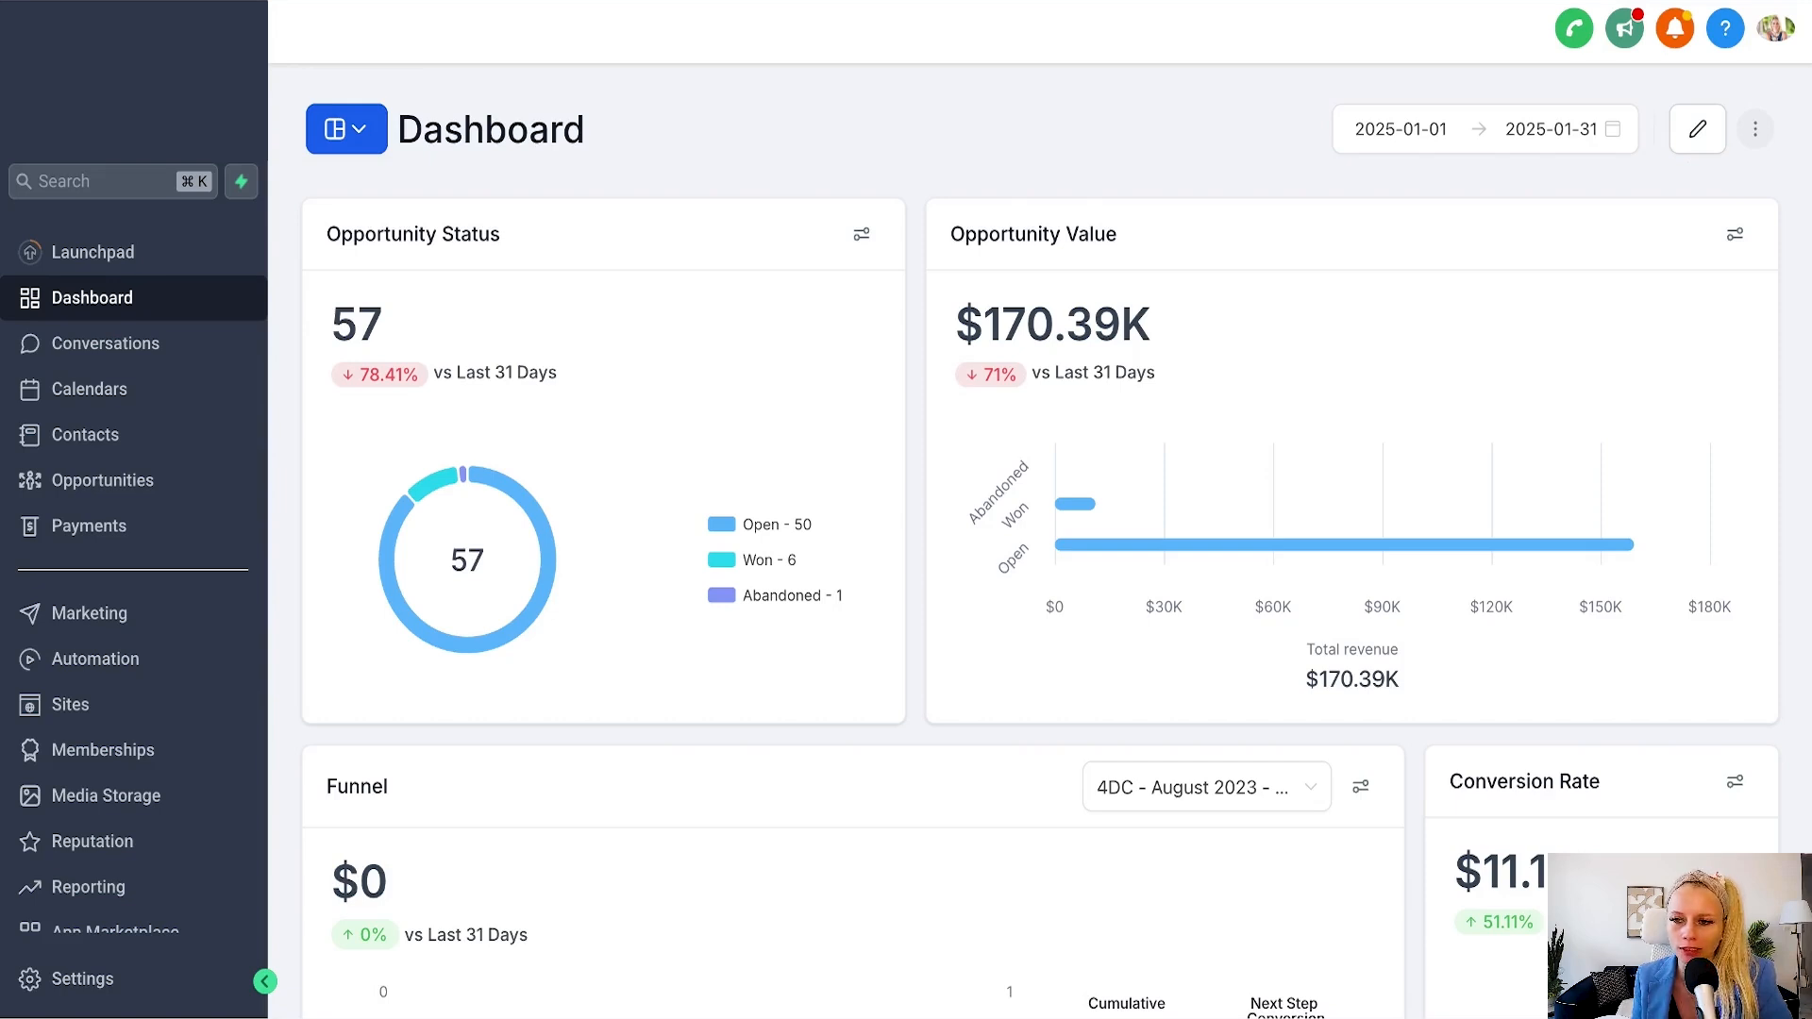
# Open the timezone settings of the dashboard.
pyautogui.click(1755, 128)
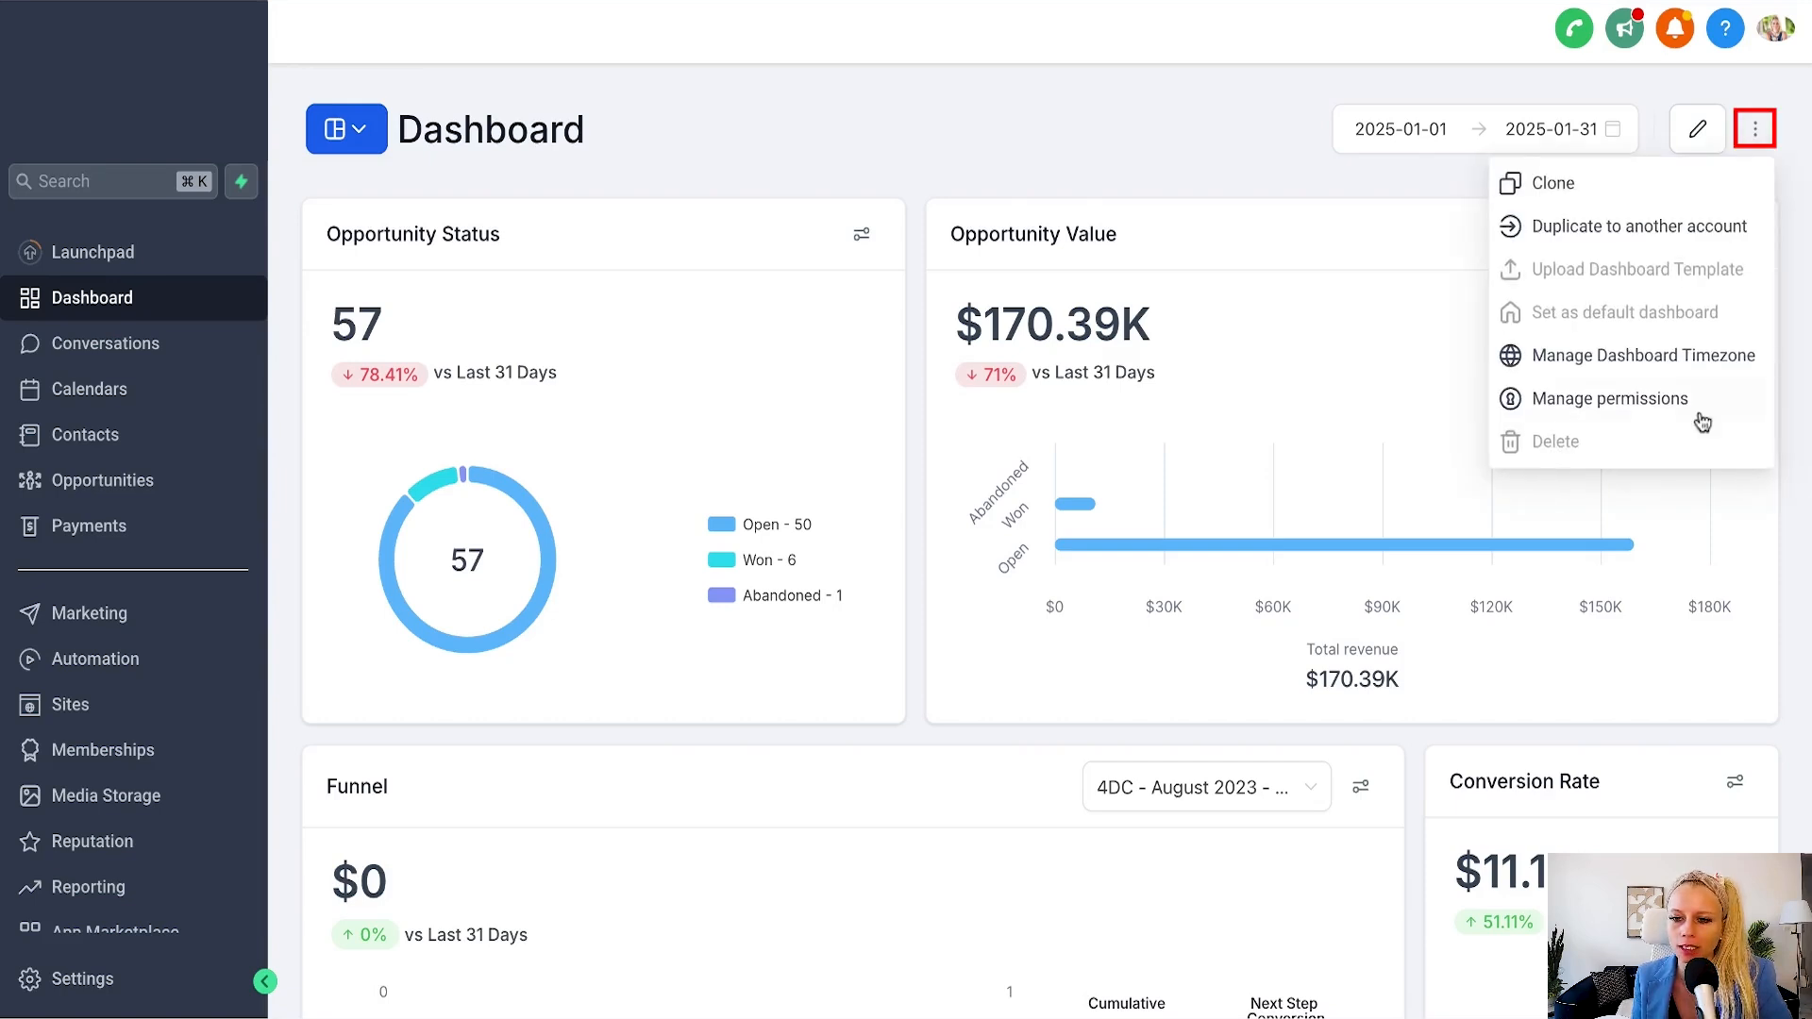
pyautogui.click(1668, 373)
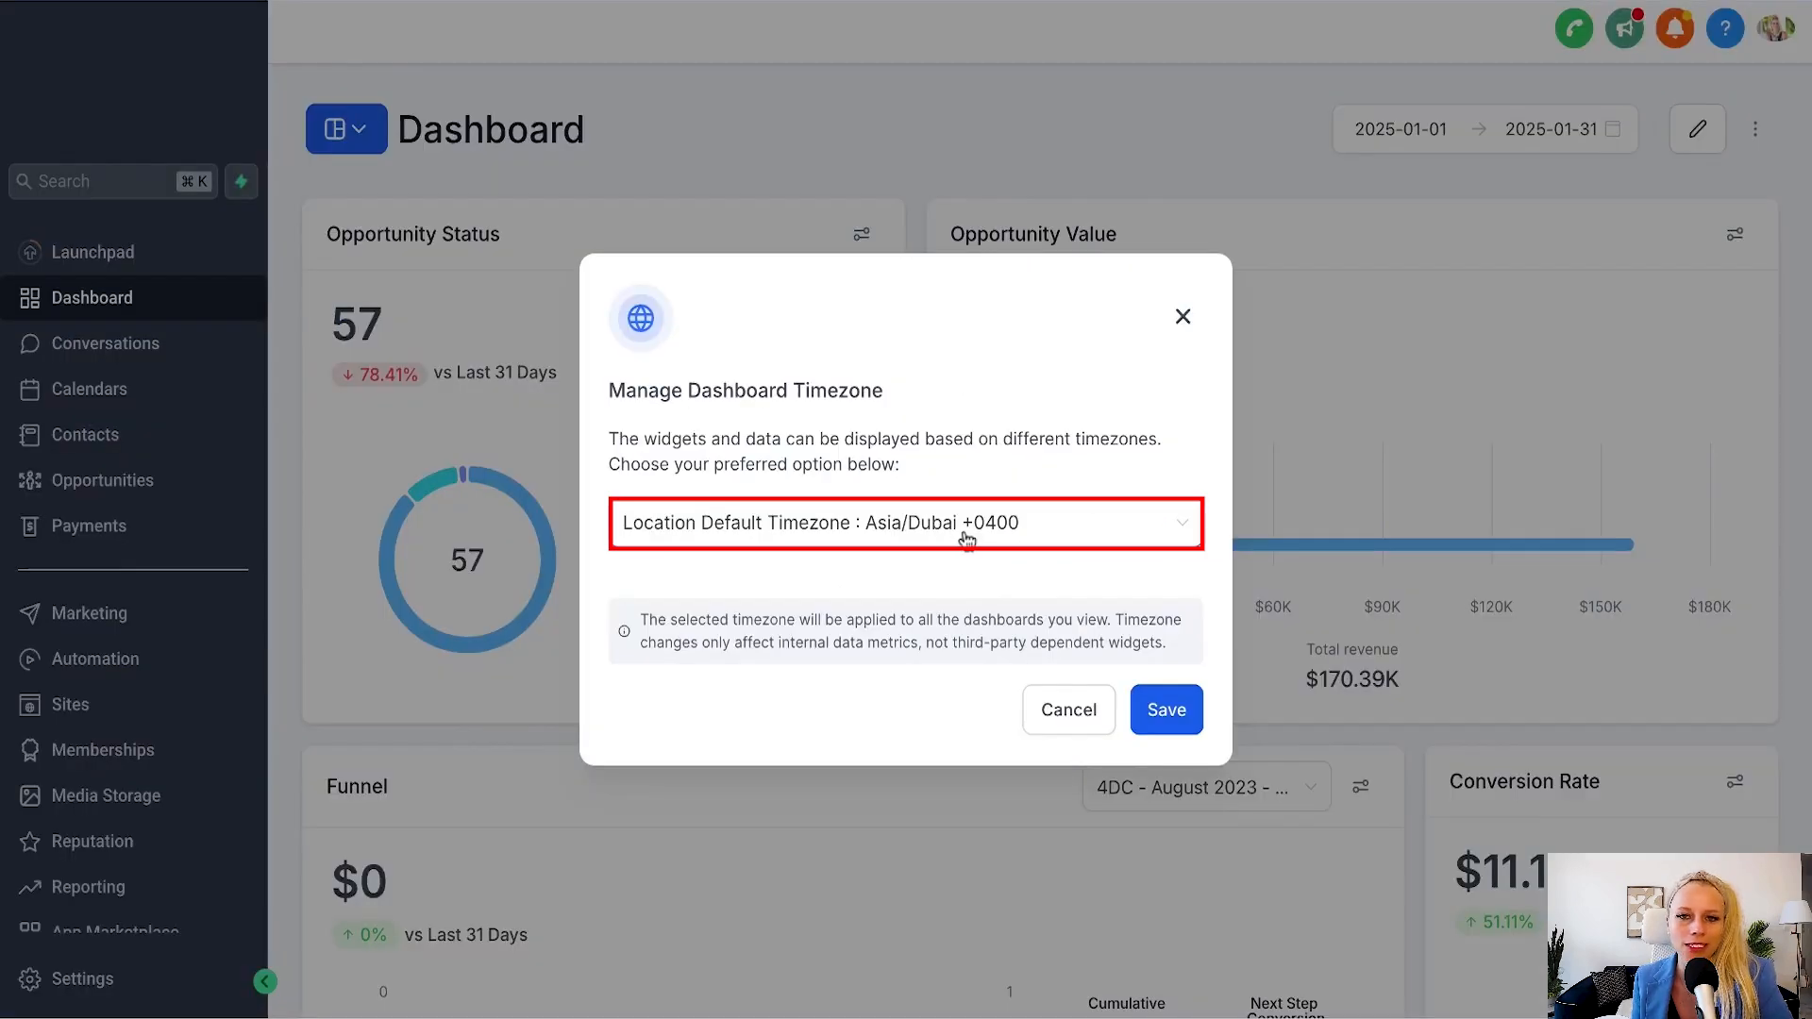